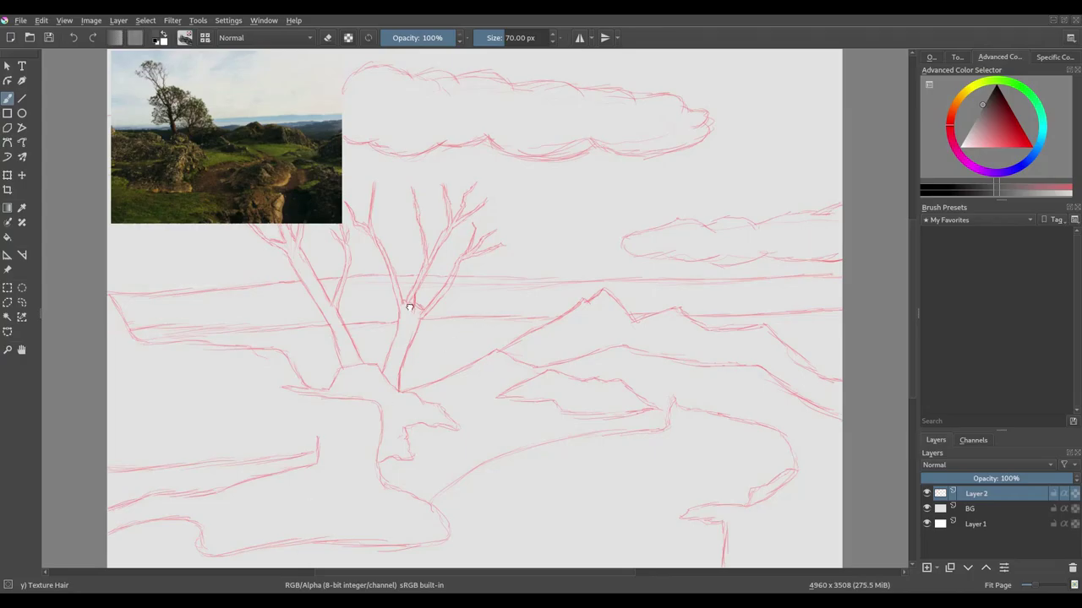
Step: Pan the canvas to frame the red tree, cloud and hill sketch beside its reference photo
mouse_move(409, 307)
mouse_down()
mouse_move(473, 304)
mouse_move(446, 325)
mouse_move(468, 305)
mouse_move(459, 335)
mouse_move(456, 323)
mouse_up()
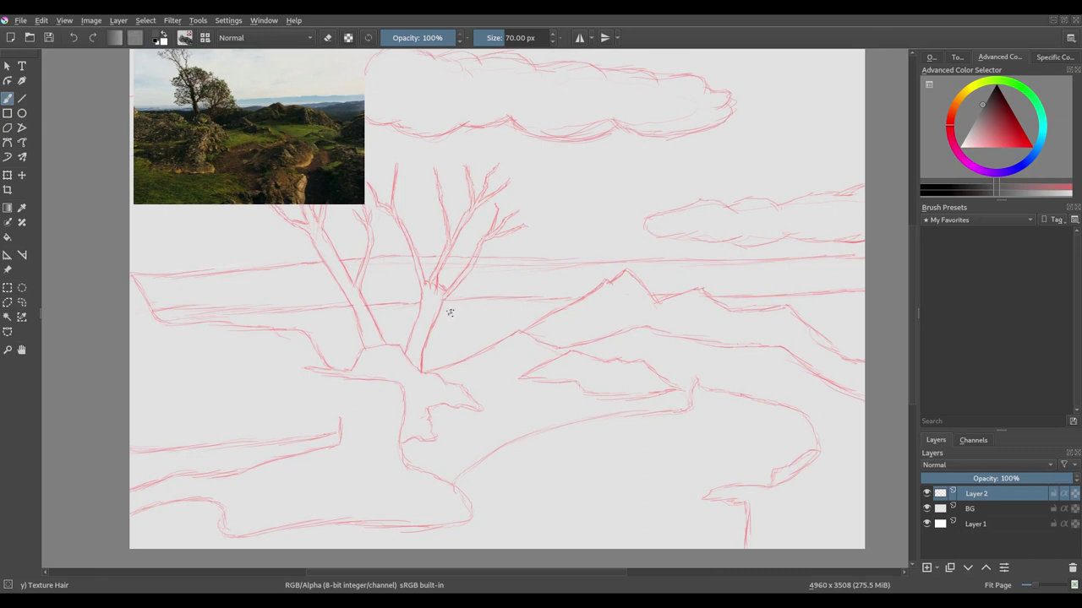
mouse_move(448, 304)
mouse_down()
mouse_move(434, 313)
mouse_move(423, 299)
mouse_move(459, 299)
mouse_move(447, 318)
mouse_up()
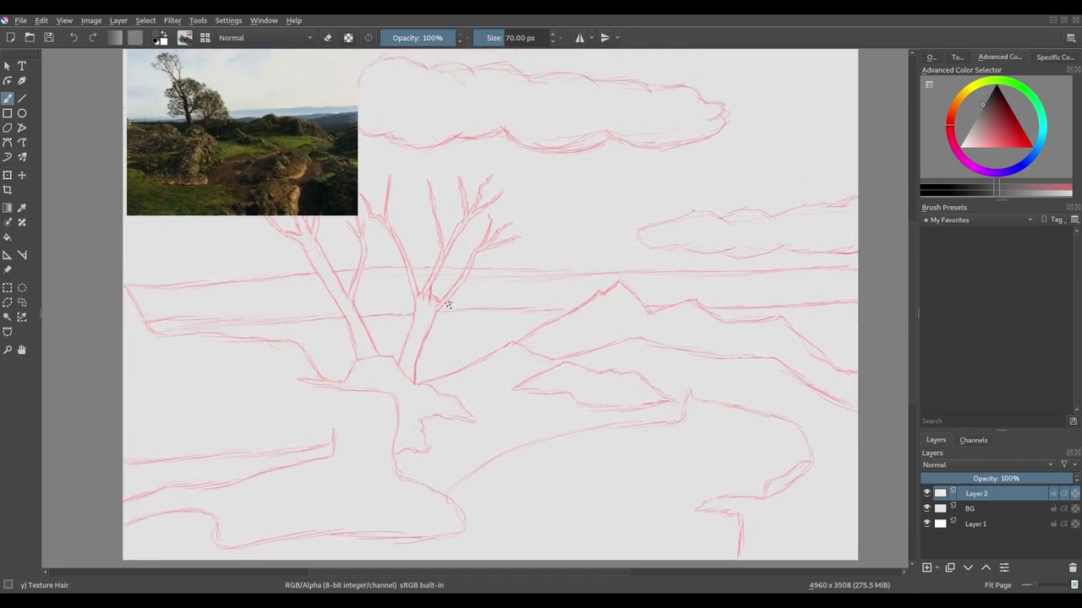
mouse_move(452, 302)
mouse_down()
mouse_move(438, 273)
mouse_move(446, 309)
mouse_up()
scroll(447, 300, down, 1)
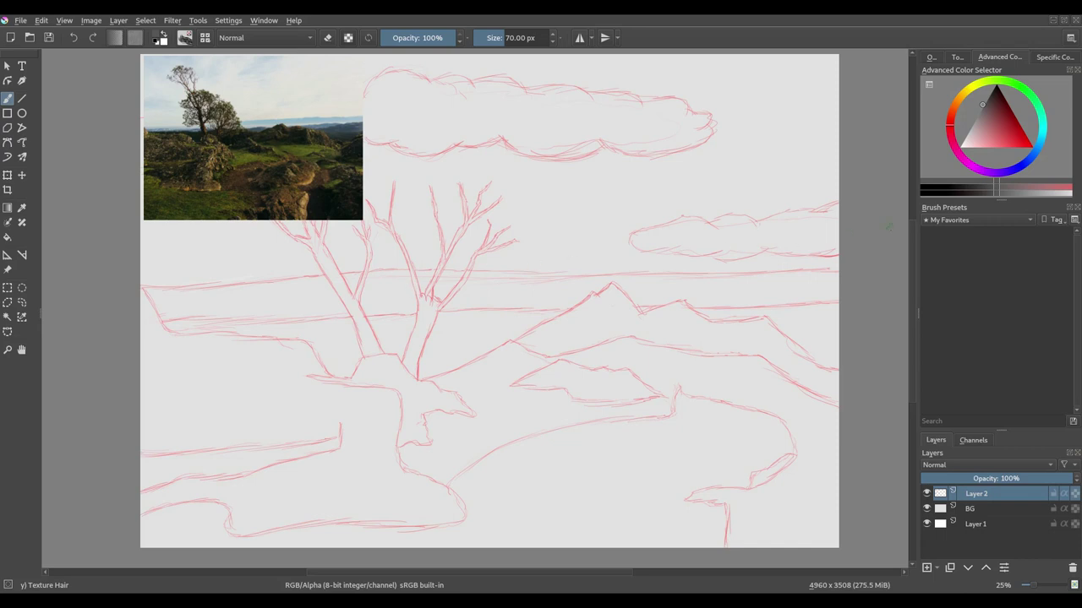
Step: Show the My Favorites brush presets and pick the Basic-1 brush
click(948, 222)
click(951, 222)
click(952, 222)
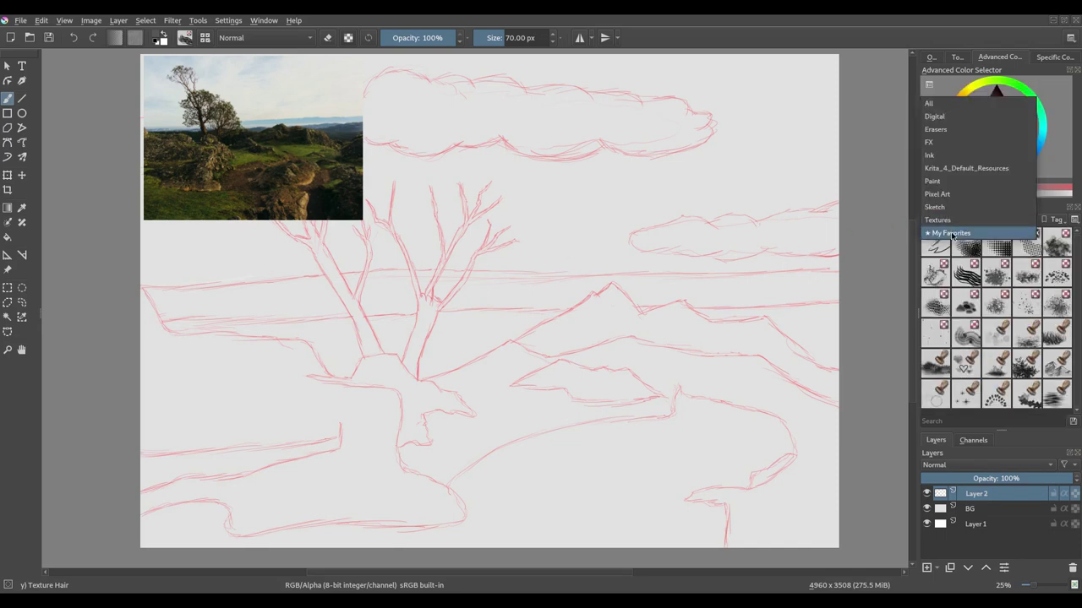
click(951, 226)
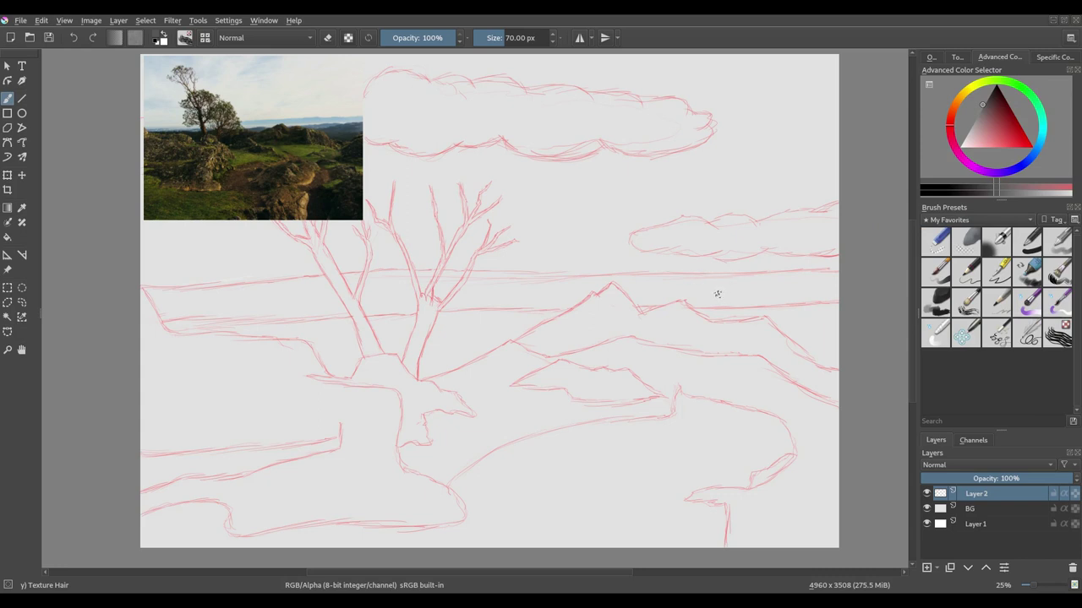
click(1023, 245)
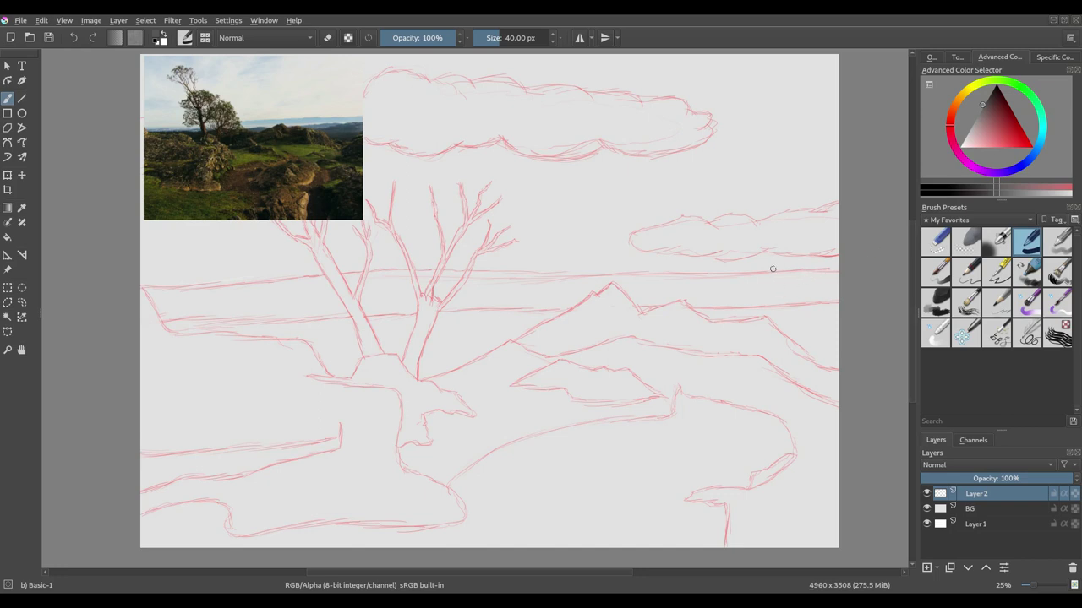
Step: Test the brush with an undone stroke, then add a new empty layer above the sketch
drag(611, 191, 724, 164)
key(ctrl+z)
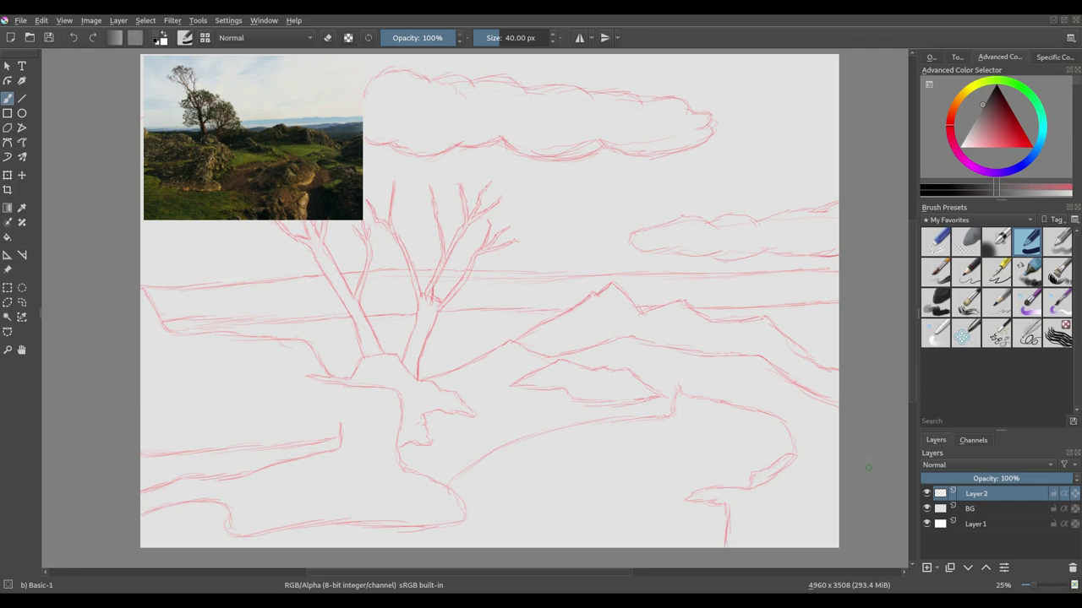
click(926, 493)
click(927, 568)
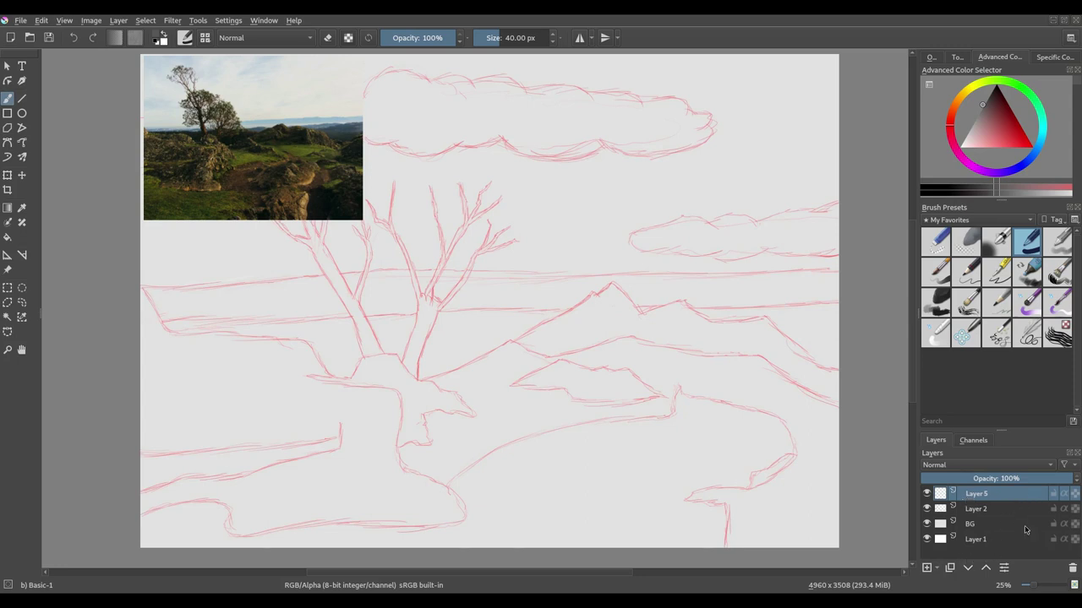
Step: Delete the extra Layer 5 and pick black as the drawing colour
click(1073, 568)
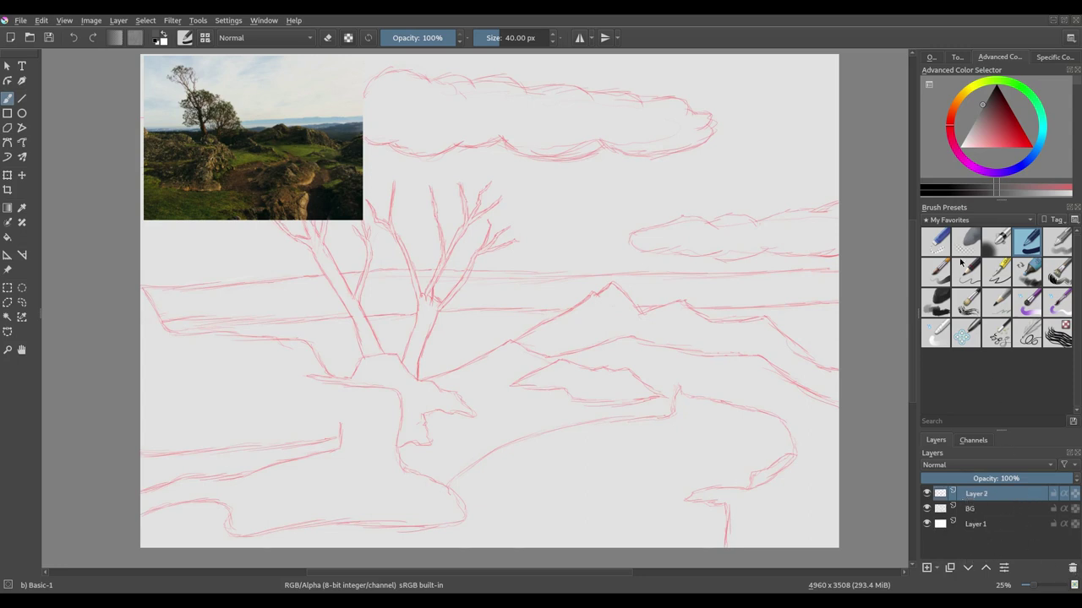
drag(993, 96, 997, 82)
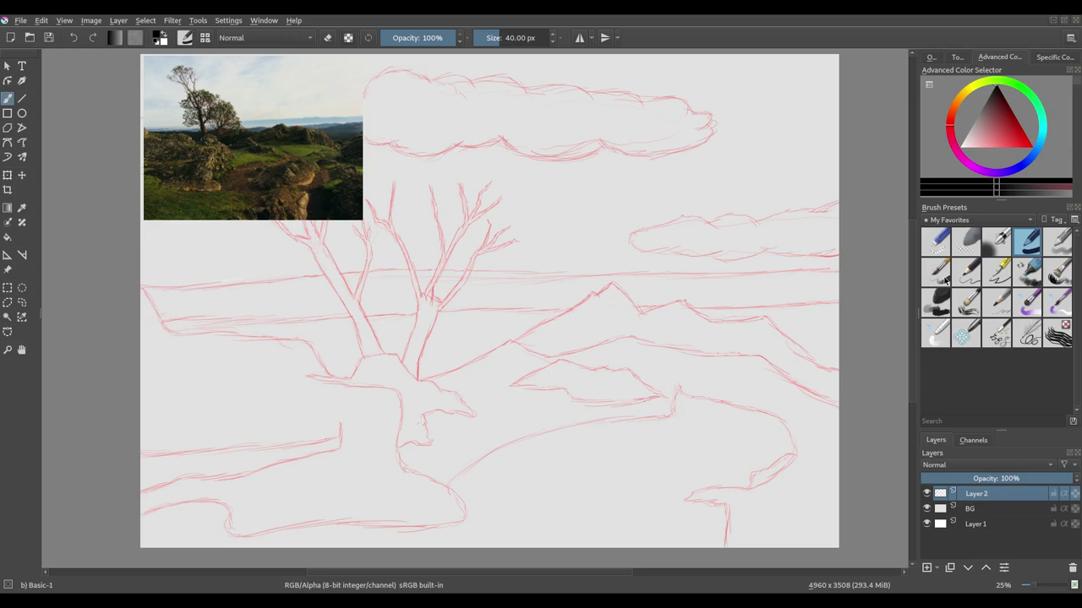
click(927, 495)
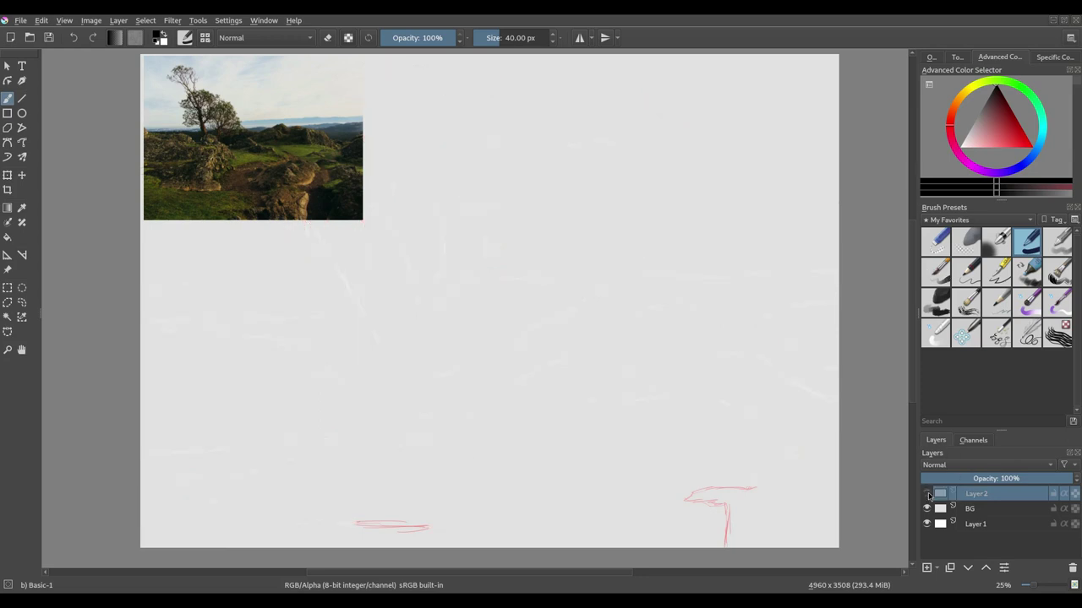
click(926, 495)
Step: Add a new layer named 'tinta' and choose the Ink-3 Gpen brush
click(926, 568)
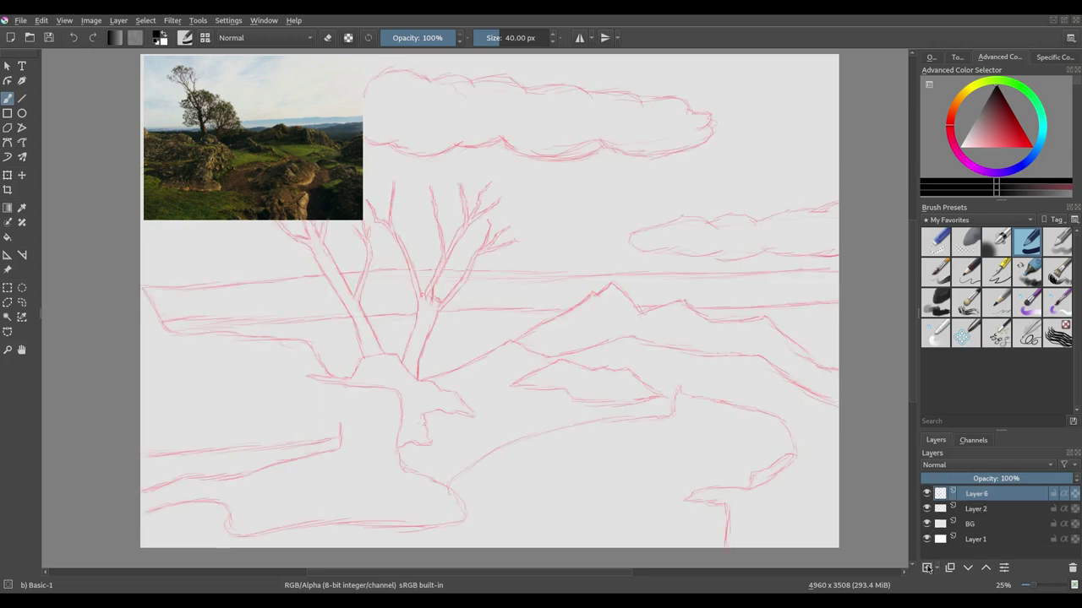
double_click(975, 495)
text(tinta)
key(Return)
click(986, 282)
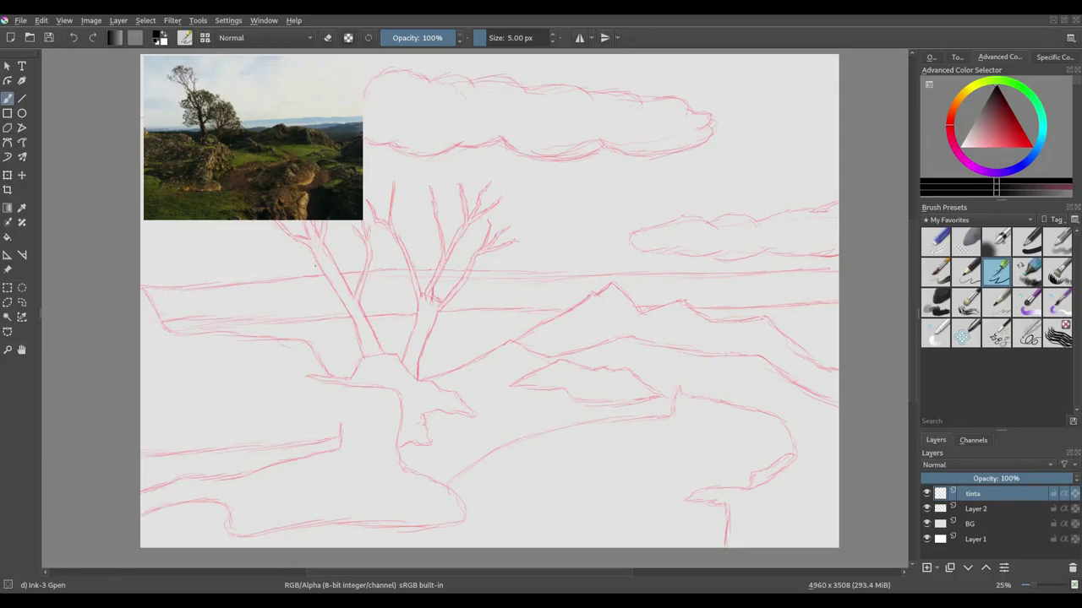
drag(315, 267, 381, 242)
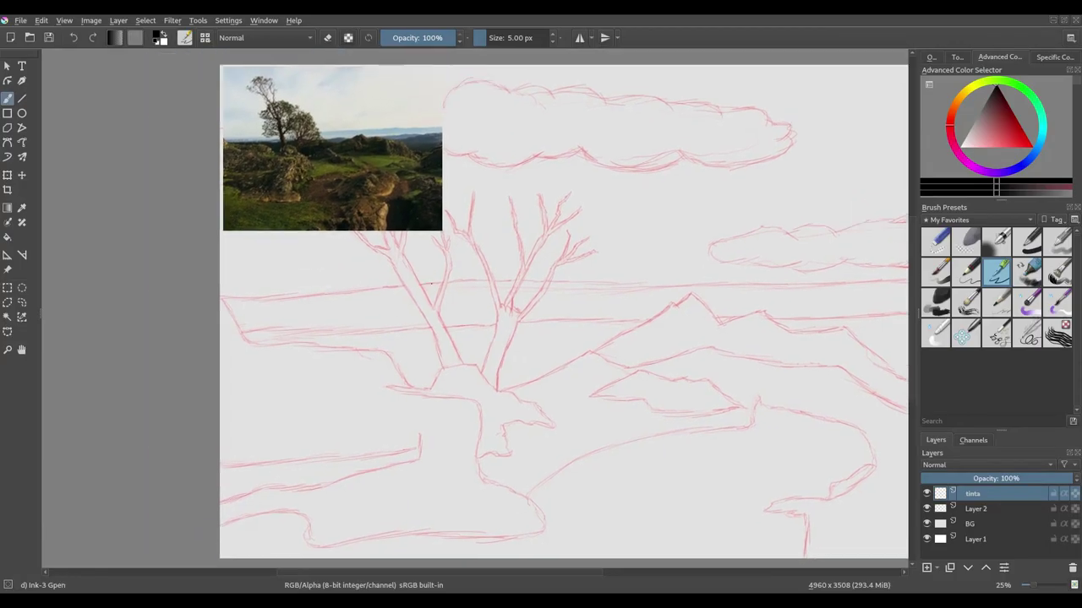
Step: Tilt the canvas, zoom to 50% on the tree trunk and branches, and select Layer 2
mouse_move(473, 339)
mouse_down()
mouse_move(491, 362)
mouse_move(459, 410)
mouse_move(608, 321)
mouse_move(552, 388)
mouse_move(538, 381)
mouse_up()
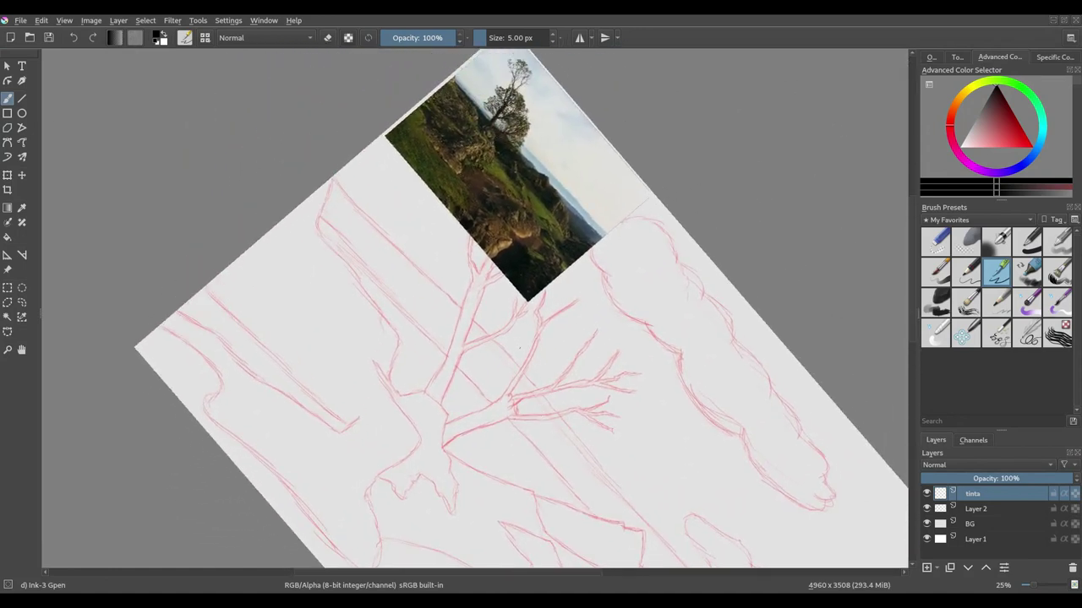
scroll(514, 352, up, 1)
scroll(513, 352, up, 1)
mouse_move(526, 316)
mouse_down()
mouse_move(469, 415)
mouse_move(510, 524)
mouse_move(536, 285)
mouse_move(569, 314)
mouse_up()
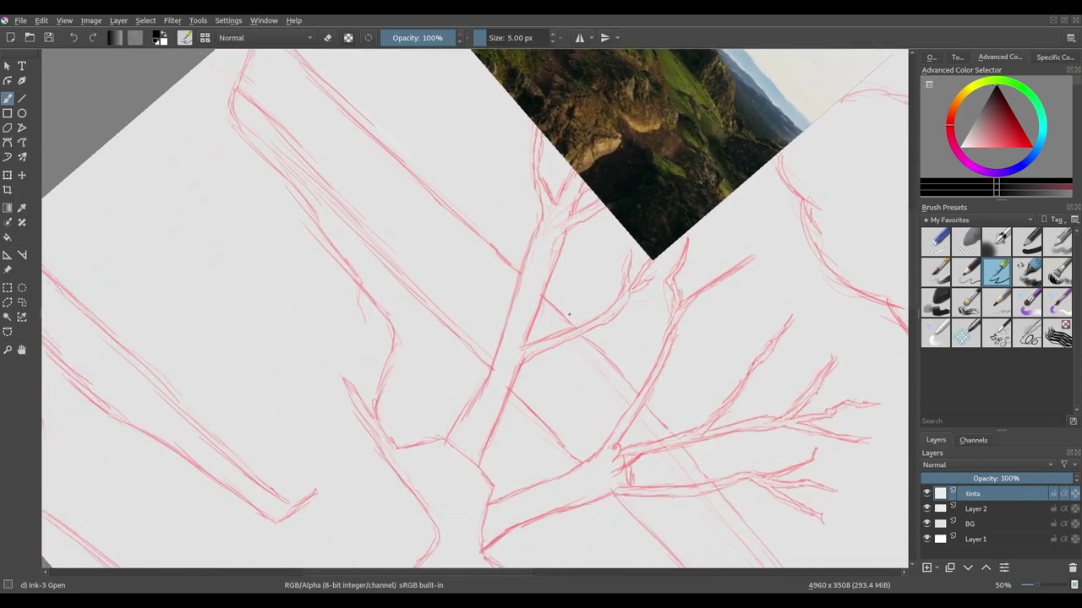
drag(461, 406, 394, 341)
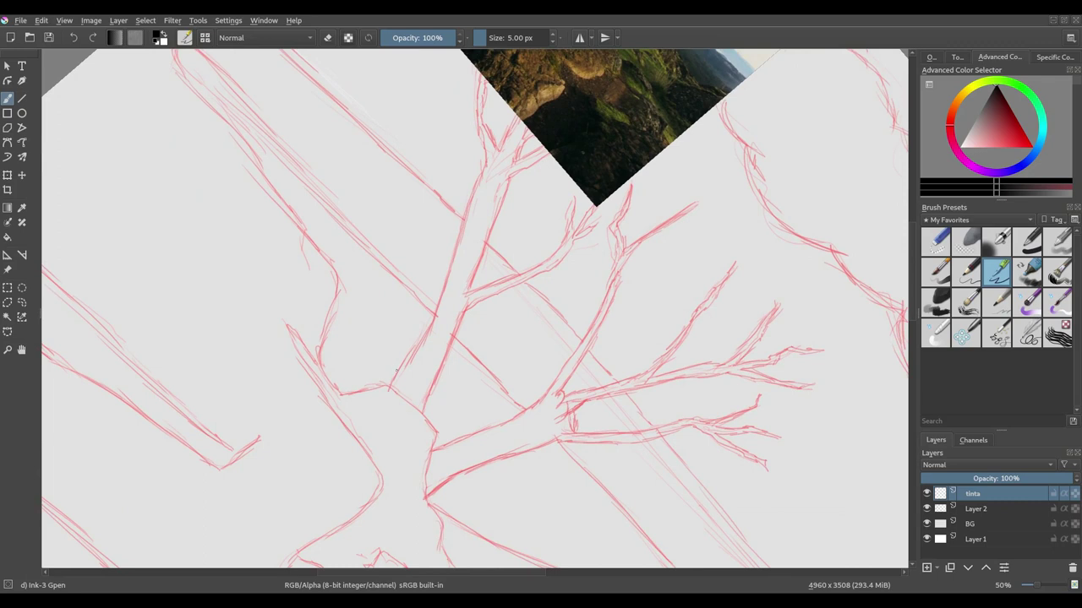
click(973, 510)
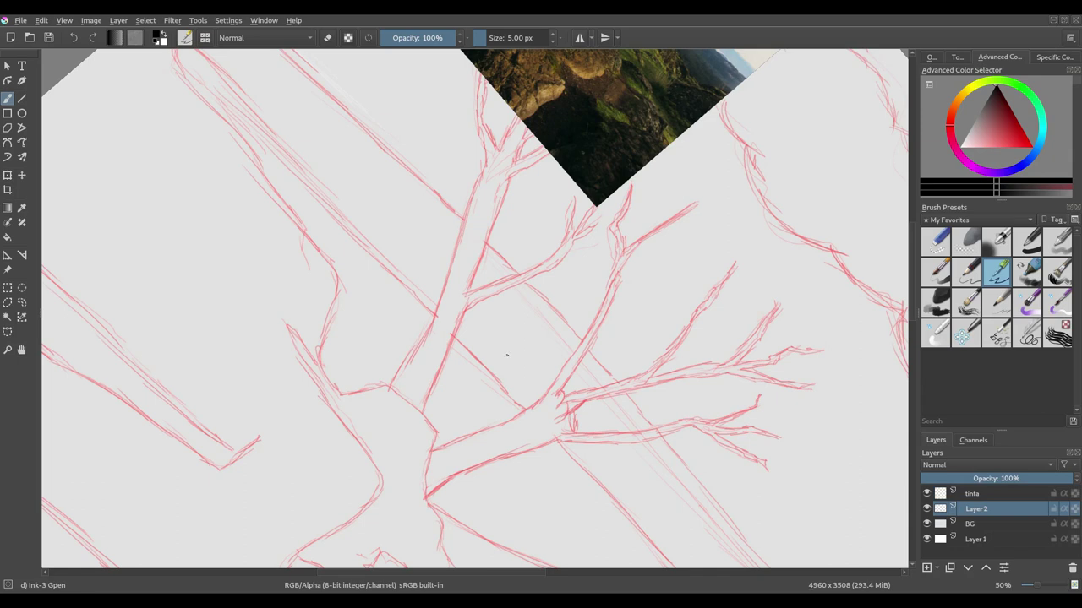
Step: Set Layer 2's opacity to 50%, then return to the tinta layer
click(999, 479)
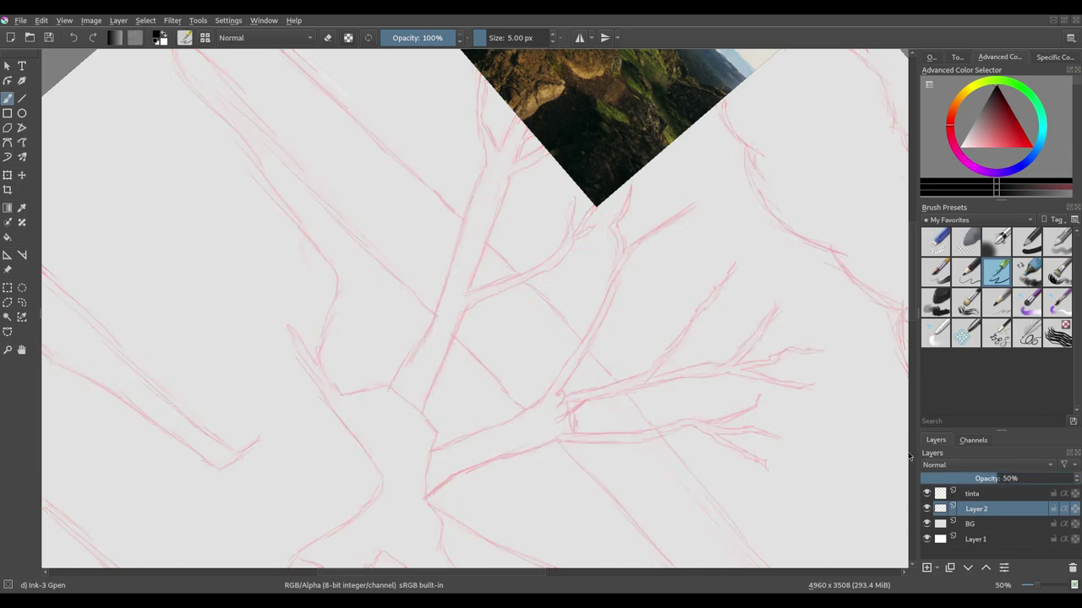
mouse_move(486, 393)
mouse_down()
mouse_move(428, 374)
mouse_move(427, 406)
mouse_move(399, 376)
mouse_up()
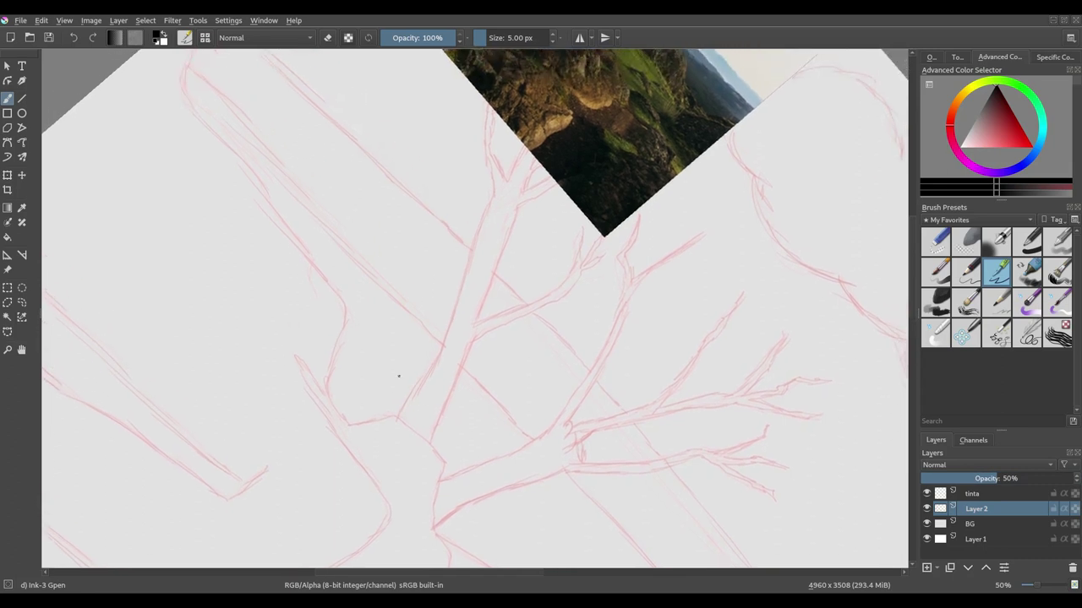
click(972, 494)
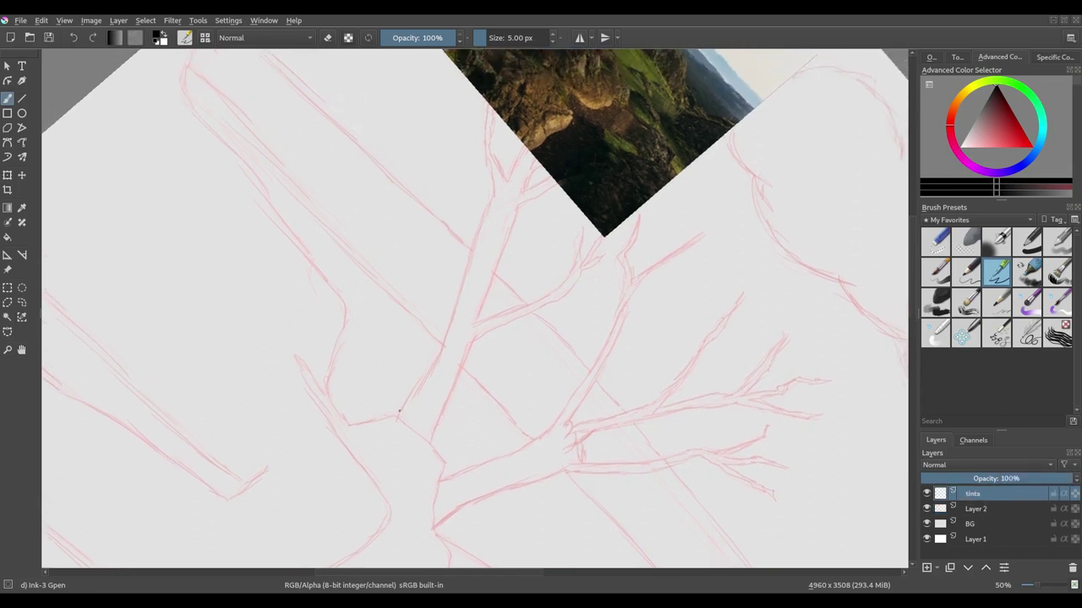
Step: Ink a black line up the trunk's left edge, then reset the canvas rotation
drag(397, 414, 435, 356)
drag(459, 289, 465, 270)
drag(590, 182, 565, 342)
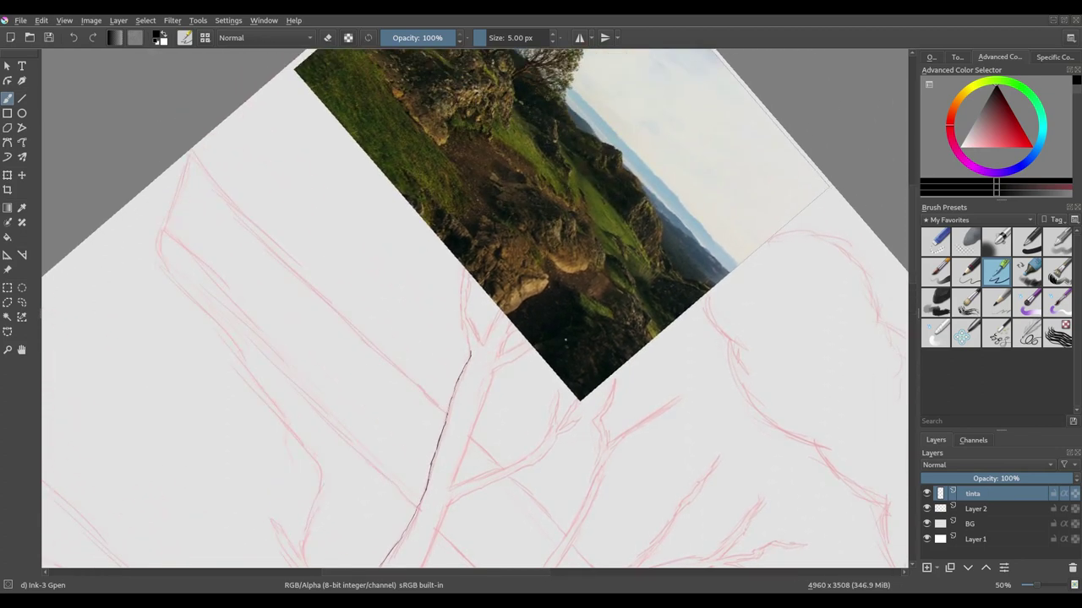
key(5)
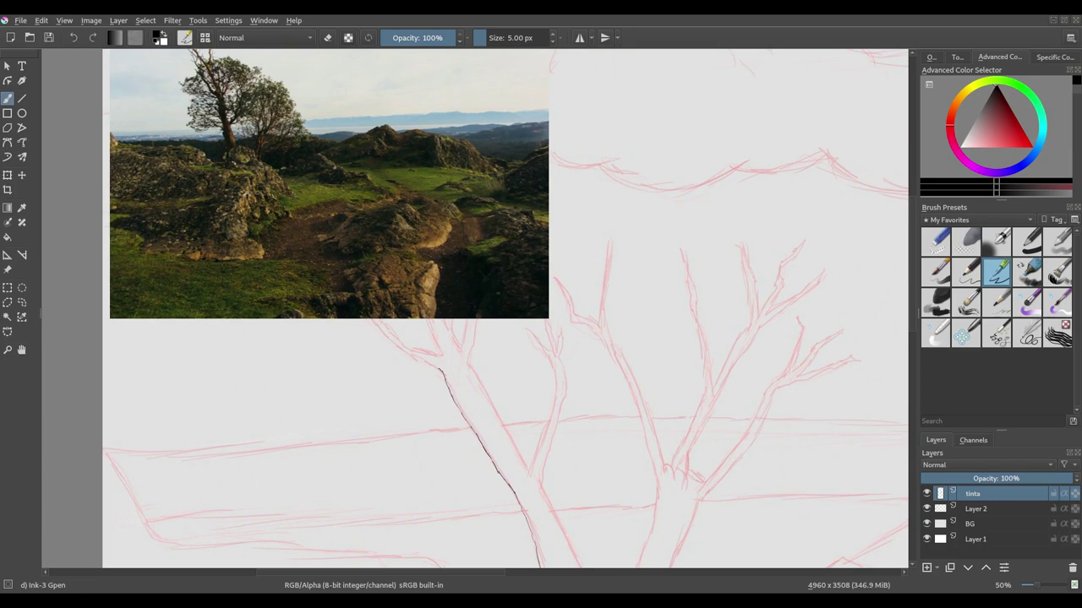
Step: Drag the reference photo rightward, clear of the tree sketch, and turn the canvas sideways
click(6, 271)
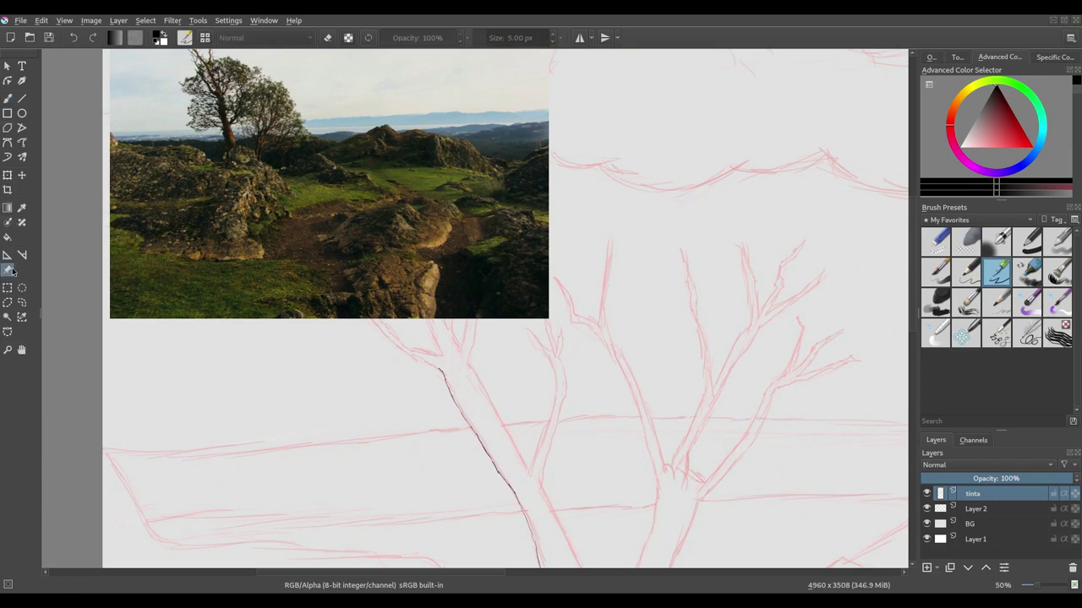
drag(259, 203, 735, 227)
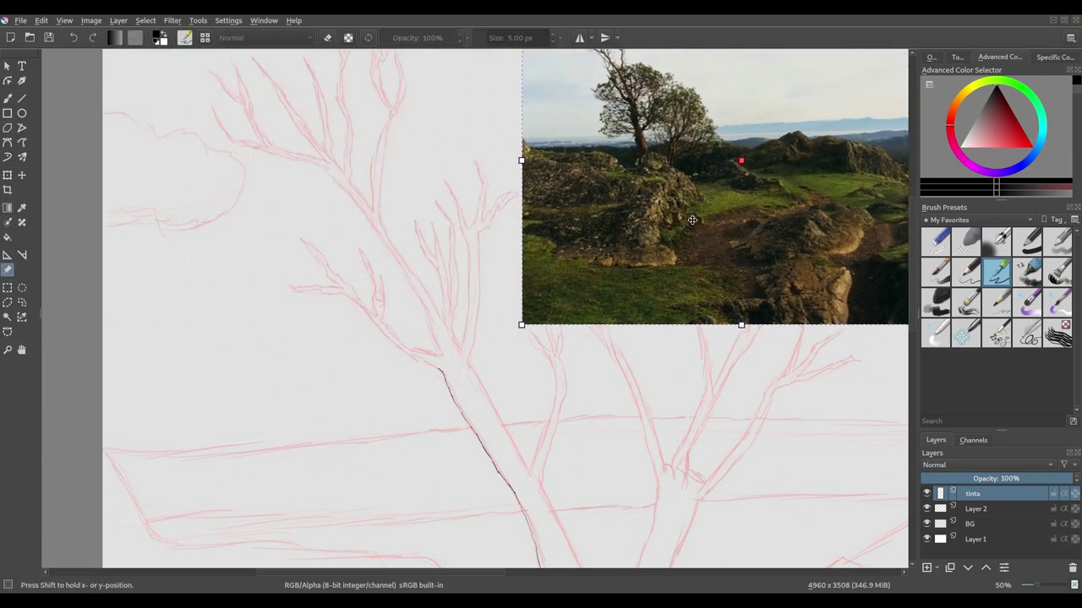
scroll(735, 227, up, 2)
mouse_move(663, 279)
mouse_down()
mouse_move(415, 277)
mouse_move(608, 305)
mouse_move(617, 278)
mouse_up()
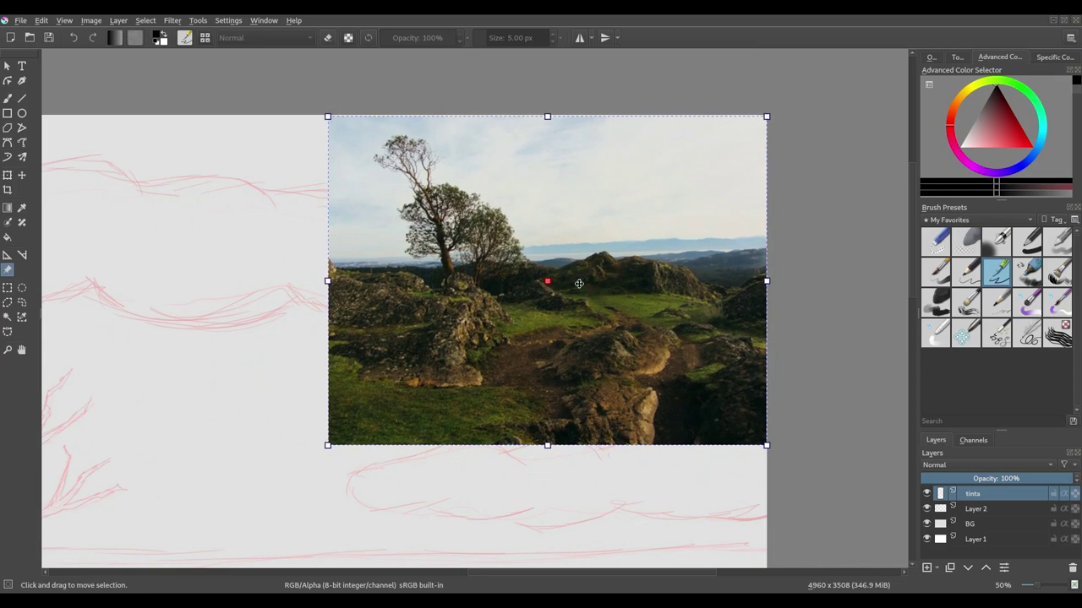
scroll(592, 283, down, 2)
mouse_move(548, 273)
mouse_down()
mouse_move(575, 250)
mouse_move(508, 282)
mouse_move(552, 362)
mouse_move(557, 310)
mouse_move(531, 345)
mouse_move(572, 394)
mouse_move(562, 336)
mouse_move(666, 336)
mouse_move(598, 393)
mouse_move(459, 237)
mouse_up()
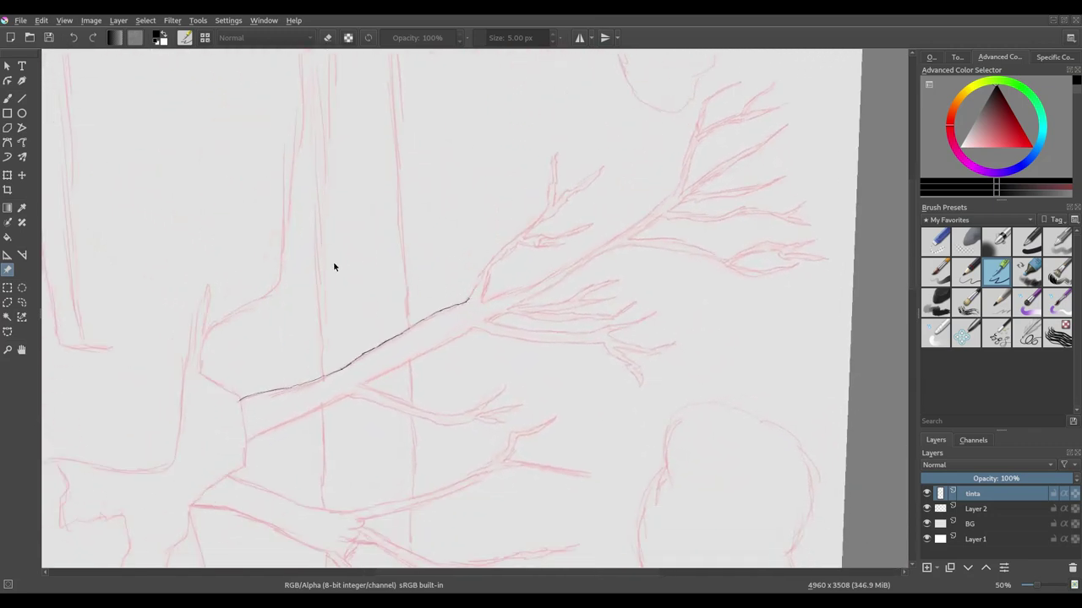
Step: With the freehand brush, ink the long diagonal branch out to its forked tip, undoing stray strokes
click(8, 98)
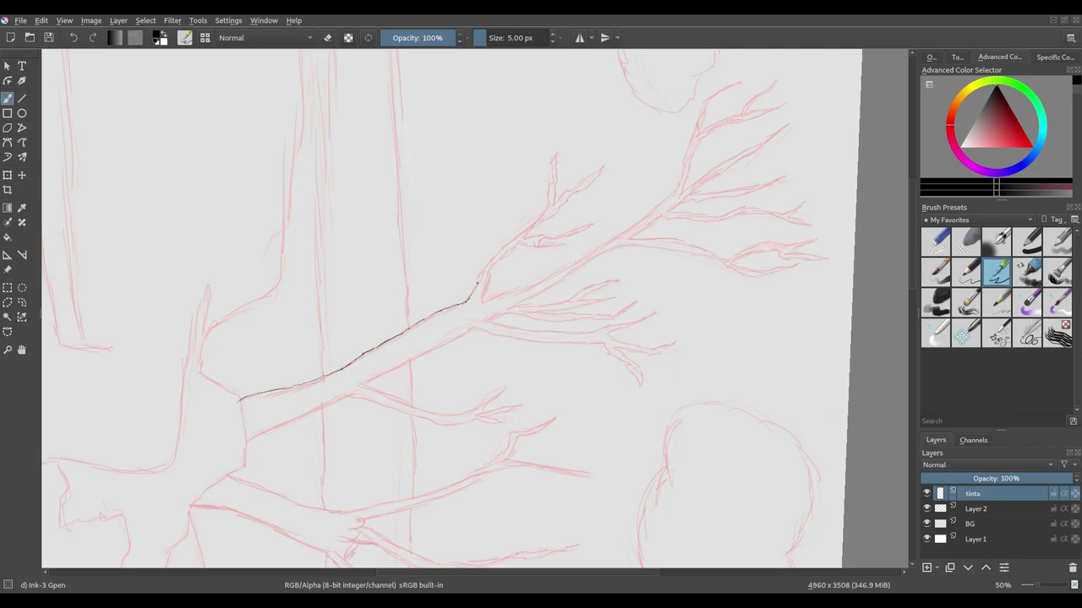
drag(509, 244, 536, 216)
key(ctrl+z)
key(ctrl+z)
drag(415, 213, 425, 211)
key(ctrl+z)
drag(481, 272, 503, 247)
key(ctrl+z)
drag(478, 281, 519, 235)
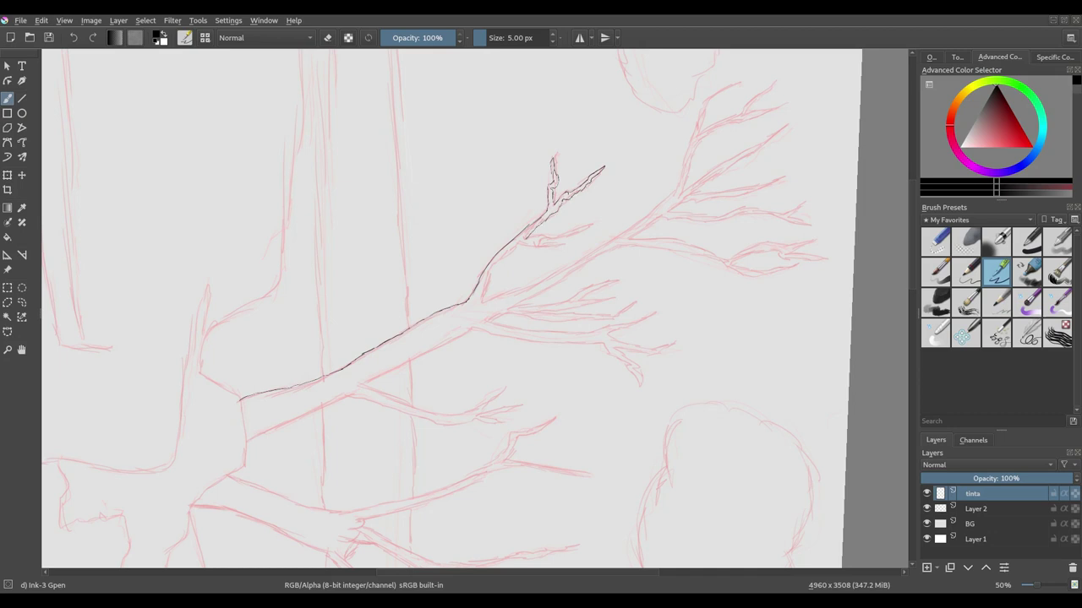
drag(507, 275, 502, 293)
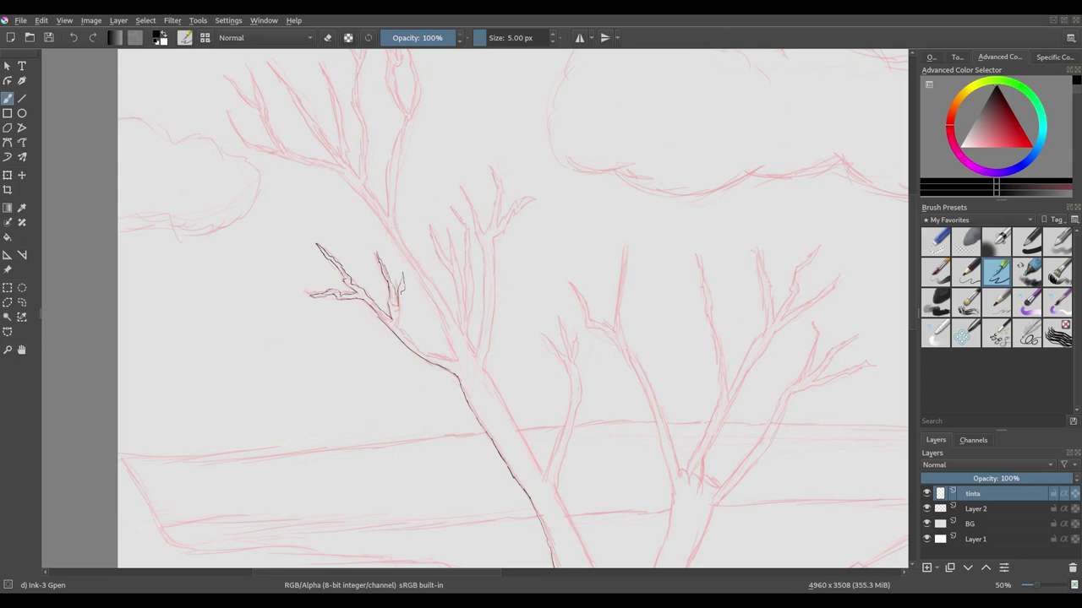
Step: Rotate the view and ink the second cluster of forked twig tips off the branch
mouse_move(474, 308)
mouse_down()
mouse_move(490, 271)
mouse_move(386, 333)
mouse_move(436, 434)
mouse_move(408, 394)
mouse_up()
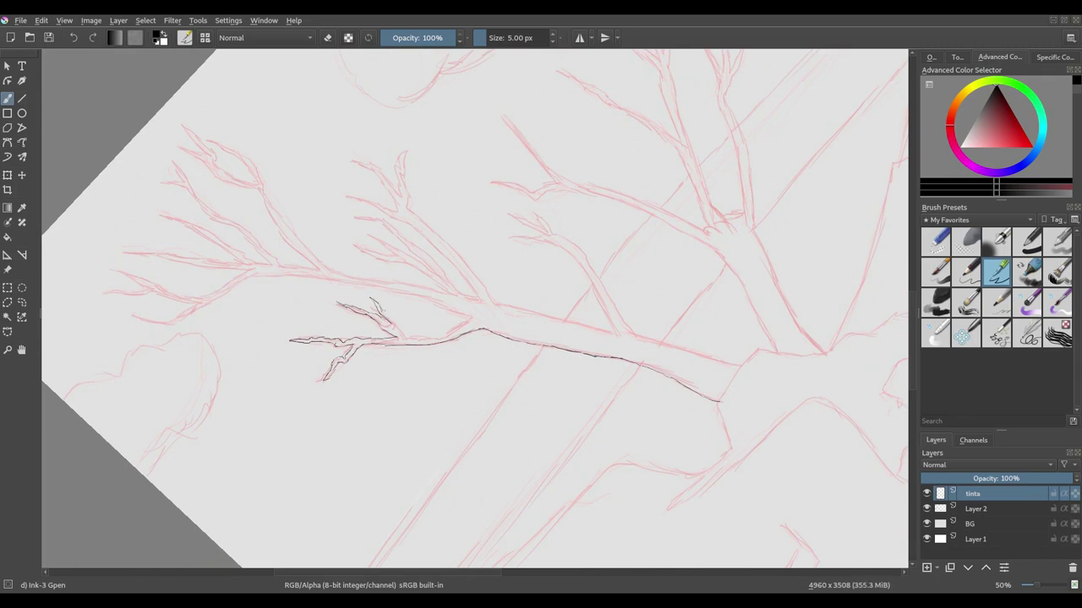
mouse_move(404, 339)
mouse_down()
mouse_move(416, 338)
mouse_move(437, 287)
mouse_move(440, 318)
mouse_up()
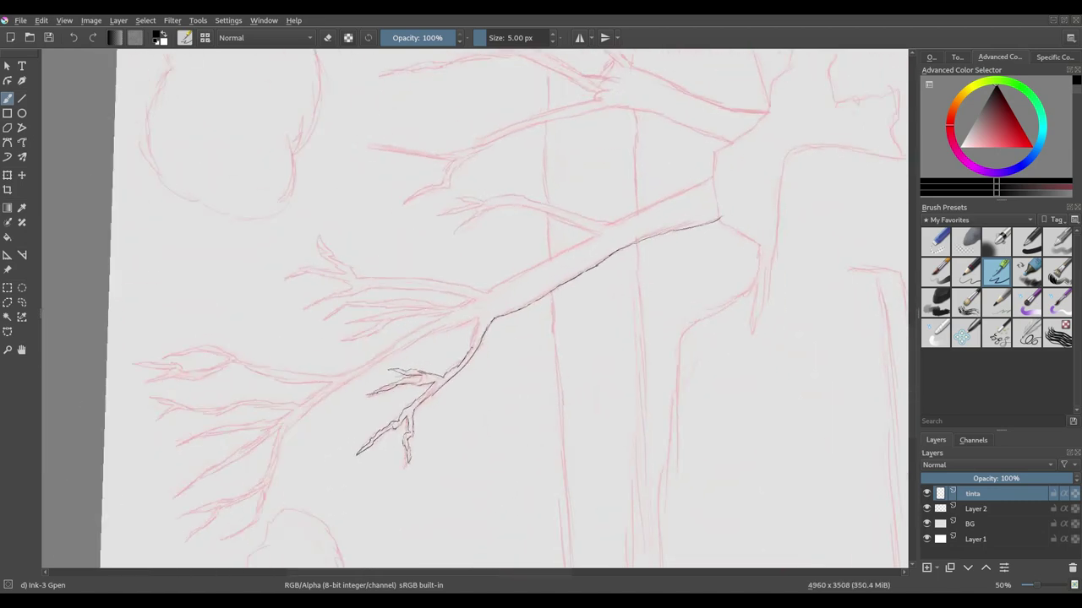
drag(473, 302, 426, 320)
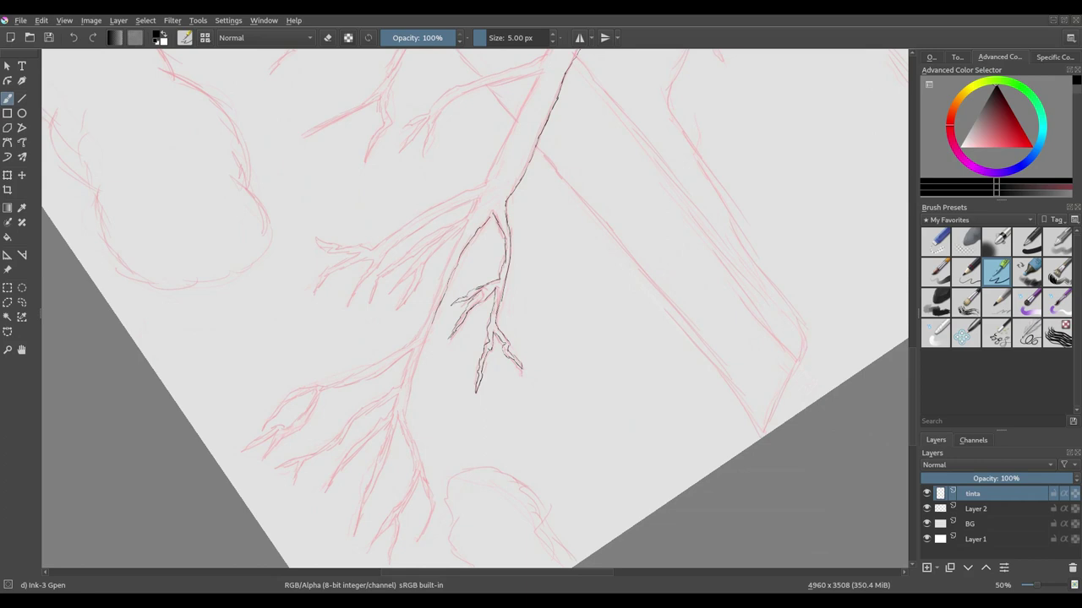
drag(431, 336, 448, 288)
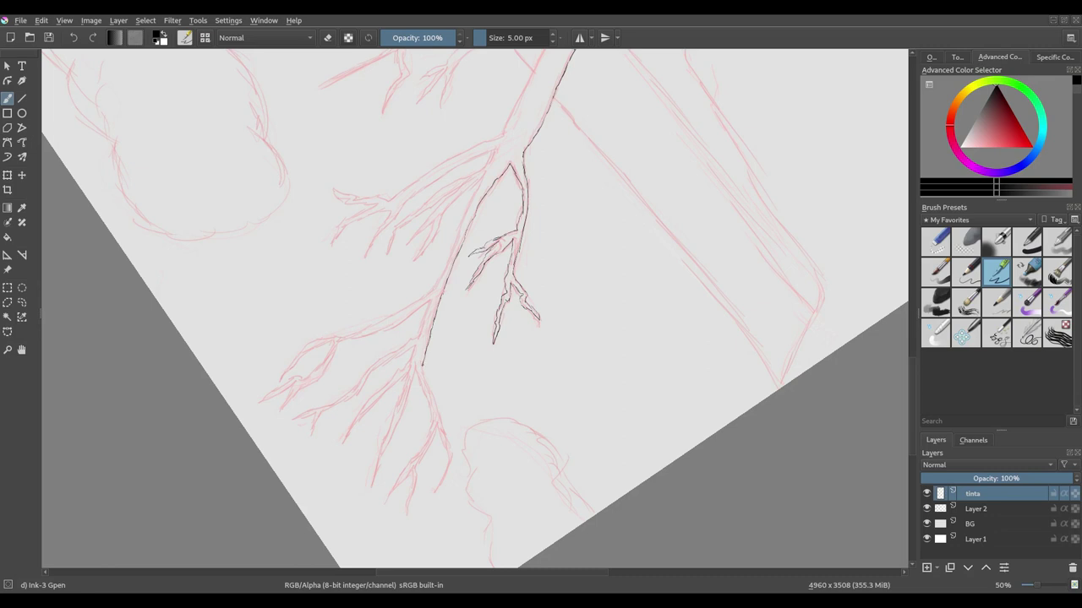
drag(442, 422, 448, 436)
drag(438, 489, 435, 499)
drag(438, 427, 430, 447)
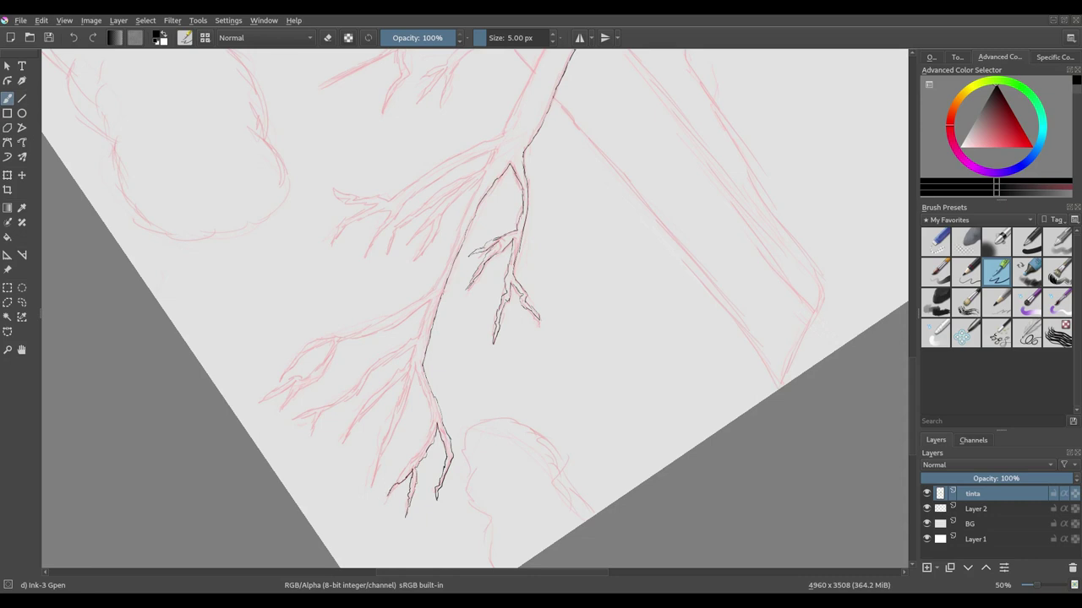
key(ctrl+z)
drag(416, 365, 418, 378)
Step: Reset rotation and ink the remaining lower forked twig tips of the left tree
key(5)
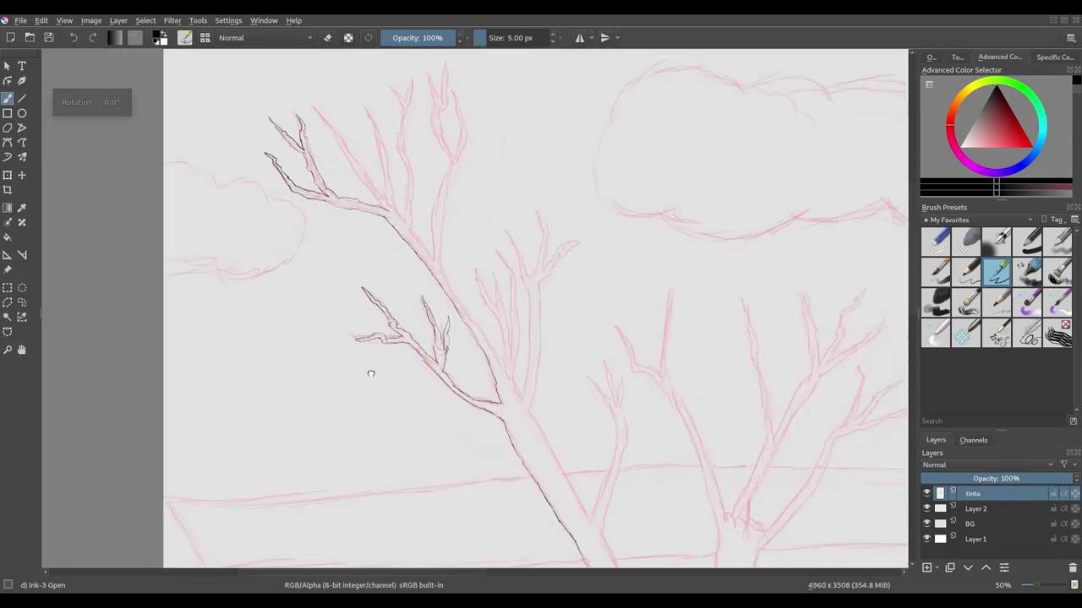
drag(546, 326, 487, 410)
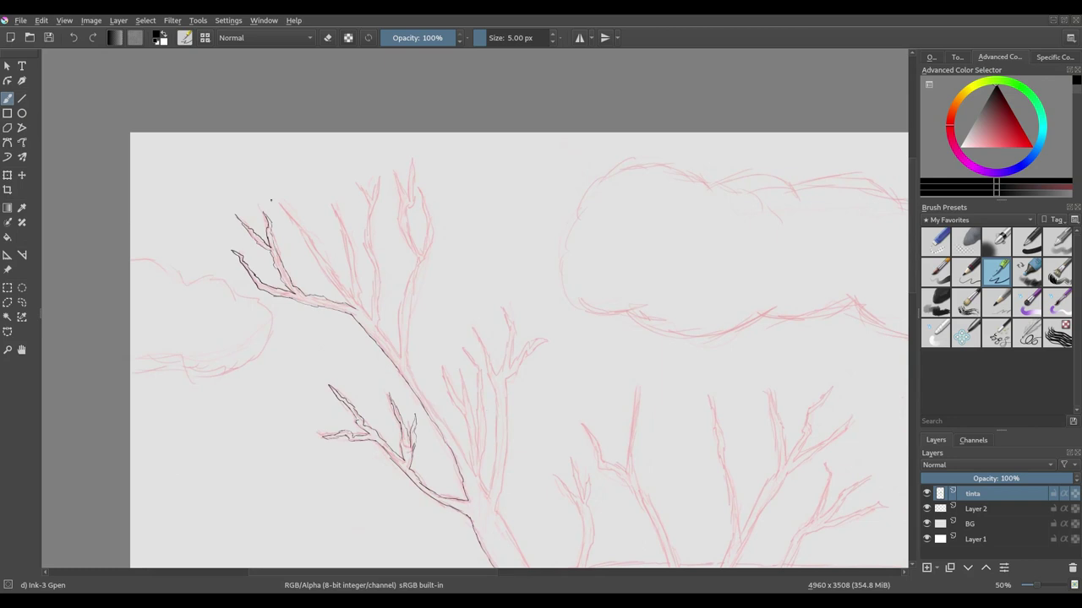
drag(282, 207, 309, 245)
drag(349, 265, 353, 285)
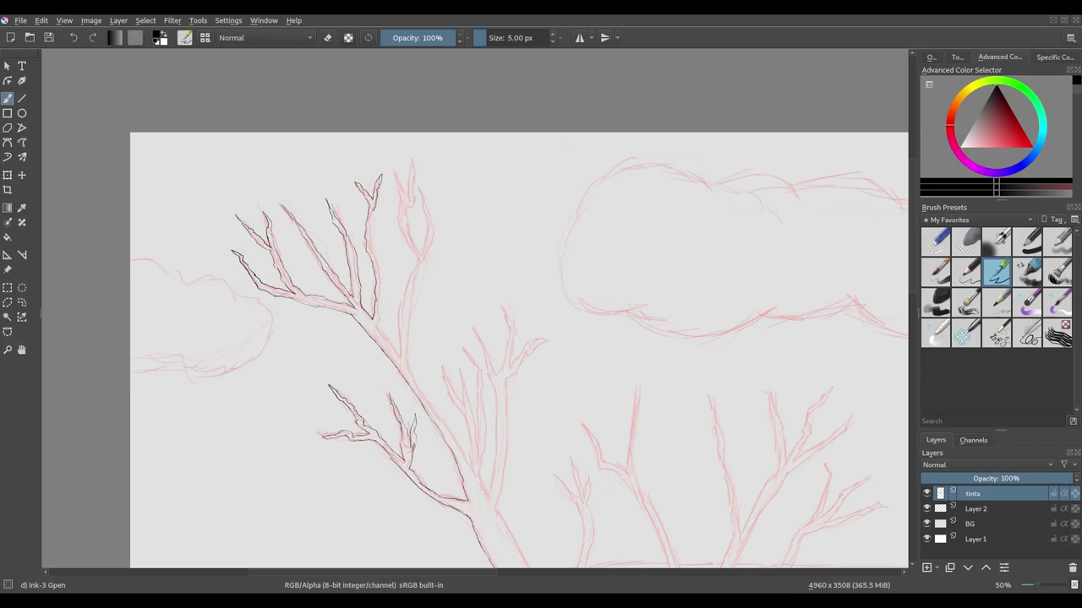
drag(380, 274, 382, 287)
Step: Ink along the upper side branch toward the top tip, undoing mistaken strokes
drag(405, 235, 411, 248)
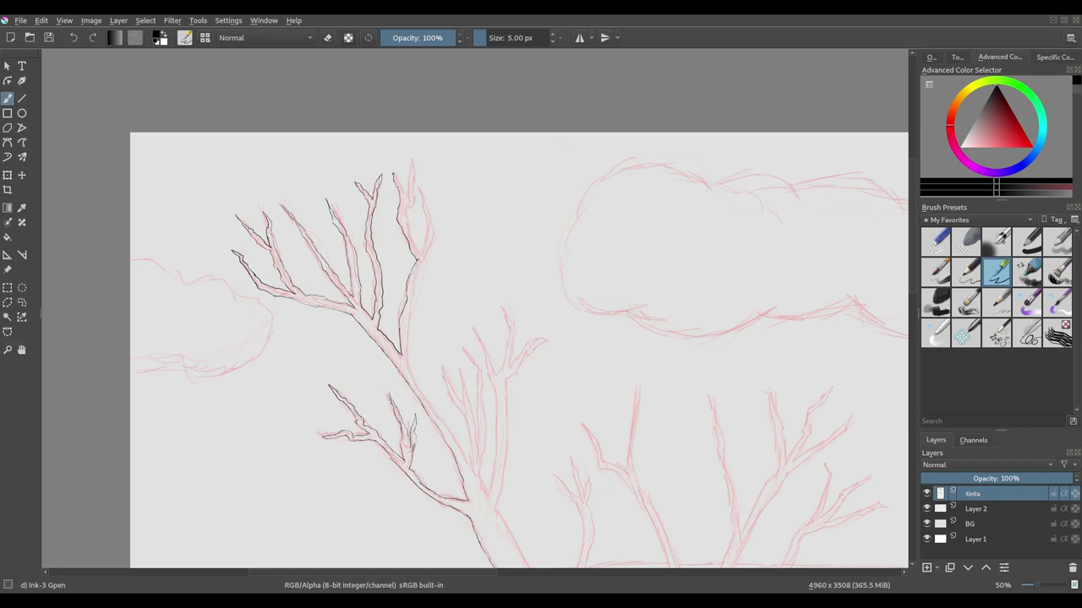
drag(408, 179, 413, 193)
key(ctrl+z)
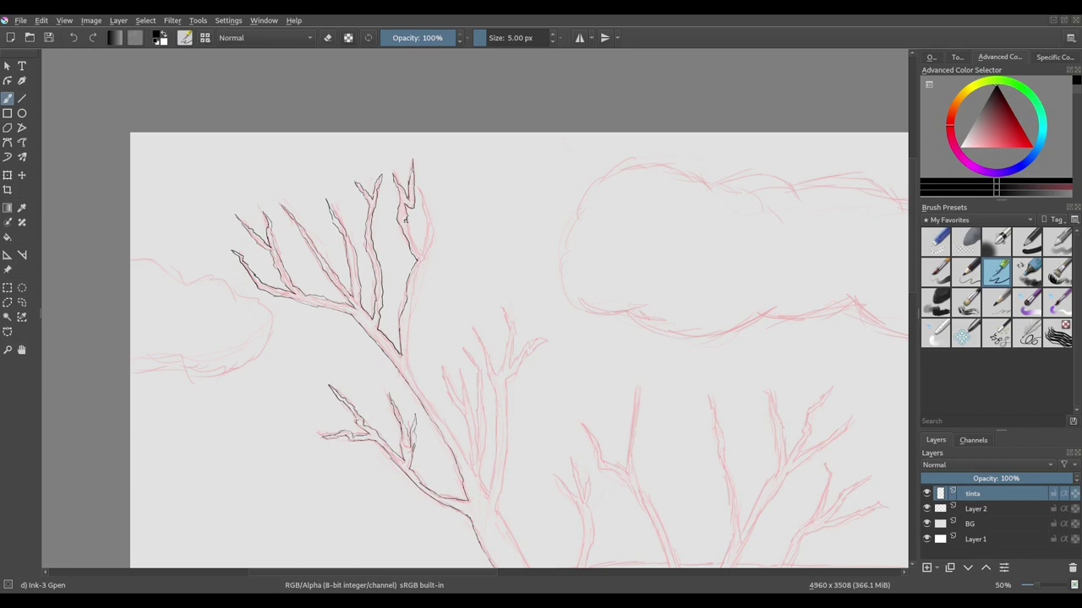
key(ctrl+z)
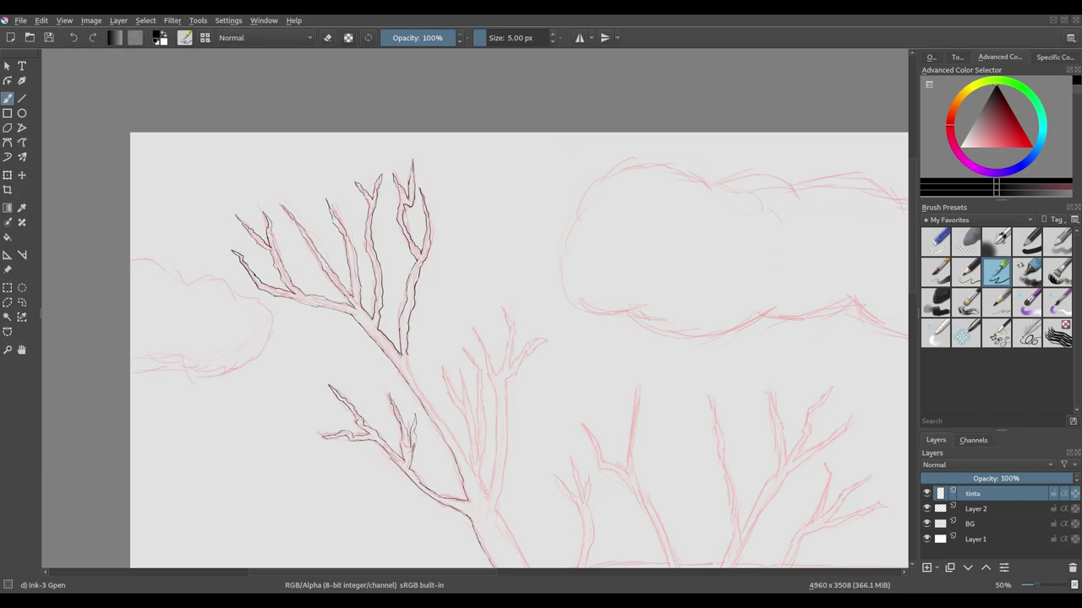
mouse_move(478, 262)
mouse_down()
mouse_move(512, 251)
mouse_move(430, 244)
mouse_move(381, 329)
mouse_move(411, 308)
mouse_up()
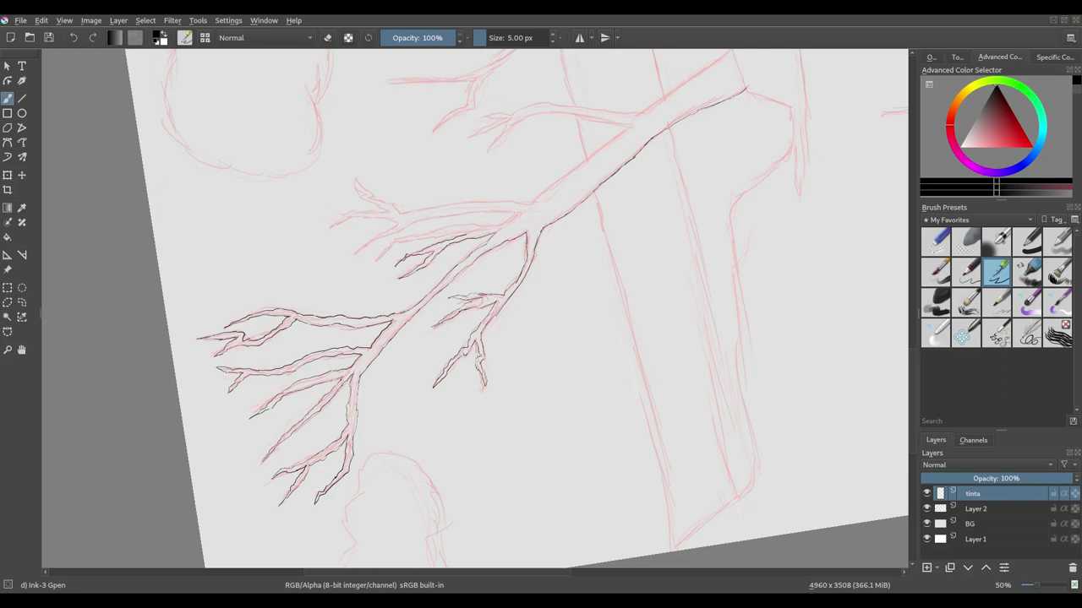
Step: Ink the upper-left twig with two short black strokes, then rotate the view counterclockwise
drag(458, 233, 424, 240)
drag(429, 233, 455, 228)
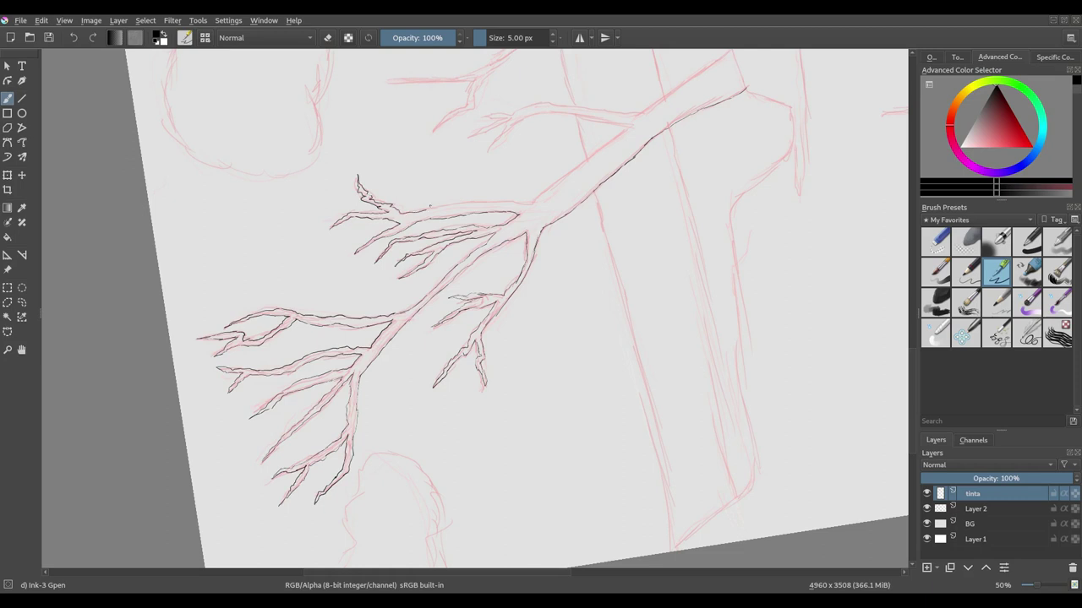
key(4)
key(4)
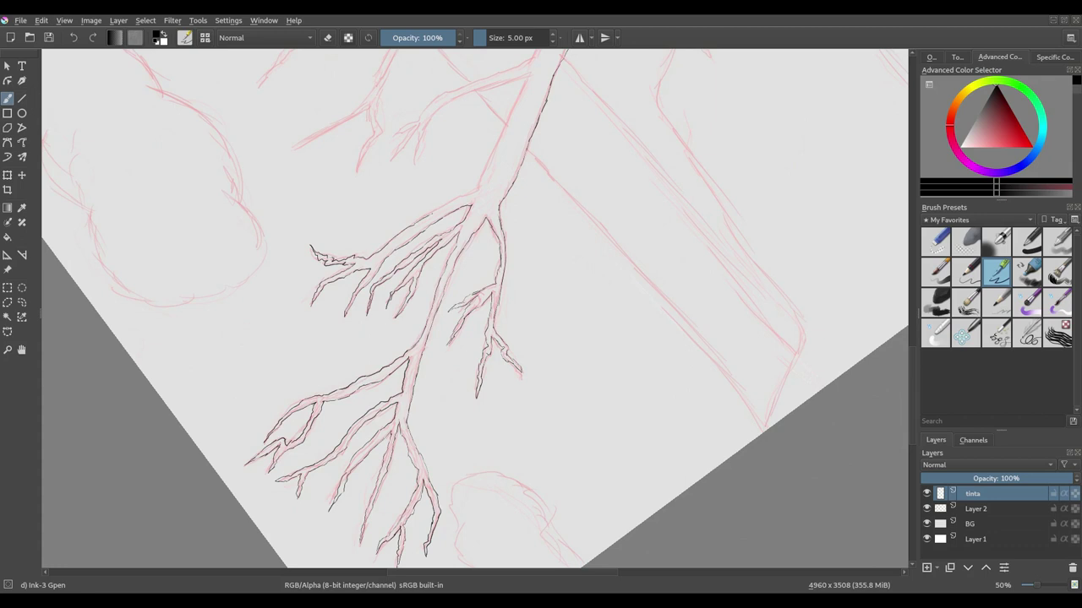
Step: Ink the trunk's left edge and extend the upper-left branch and its small twigs toward the trunk
drag(484, 180, 398, 262)
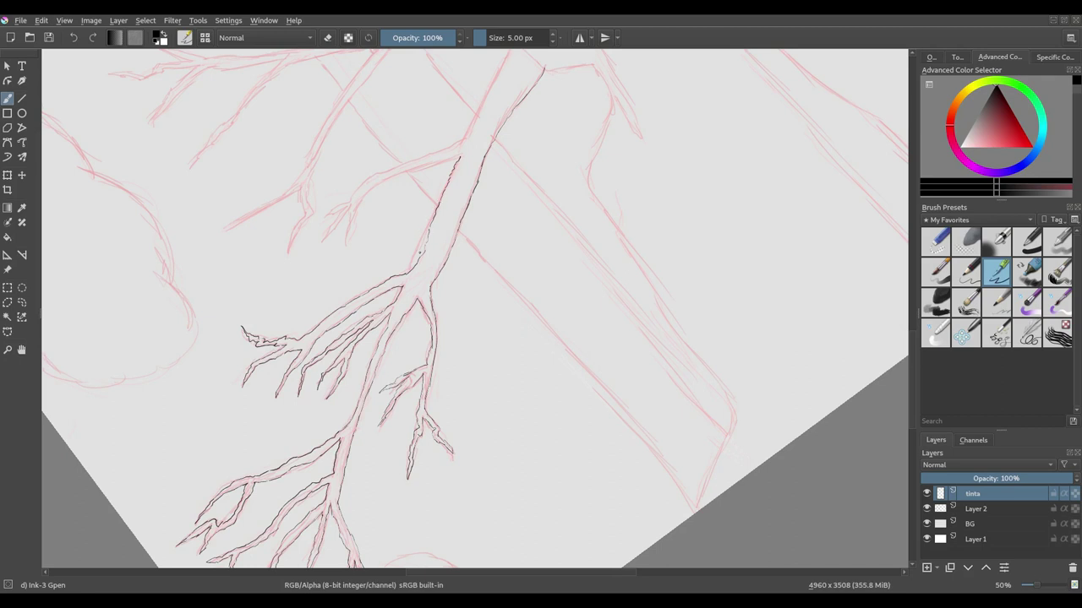
drag(414, 262, 429, 217)
drag(430, 229, 467, 224)
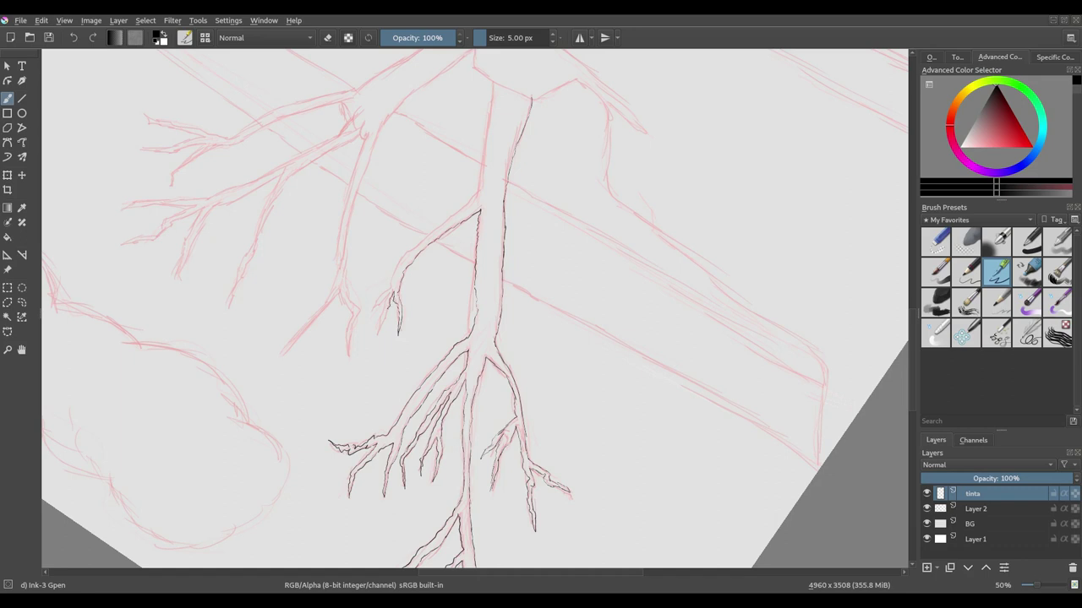
drag(385, 308, 379, 331)
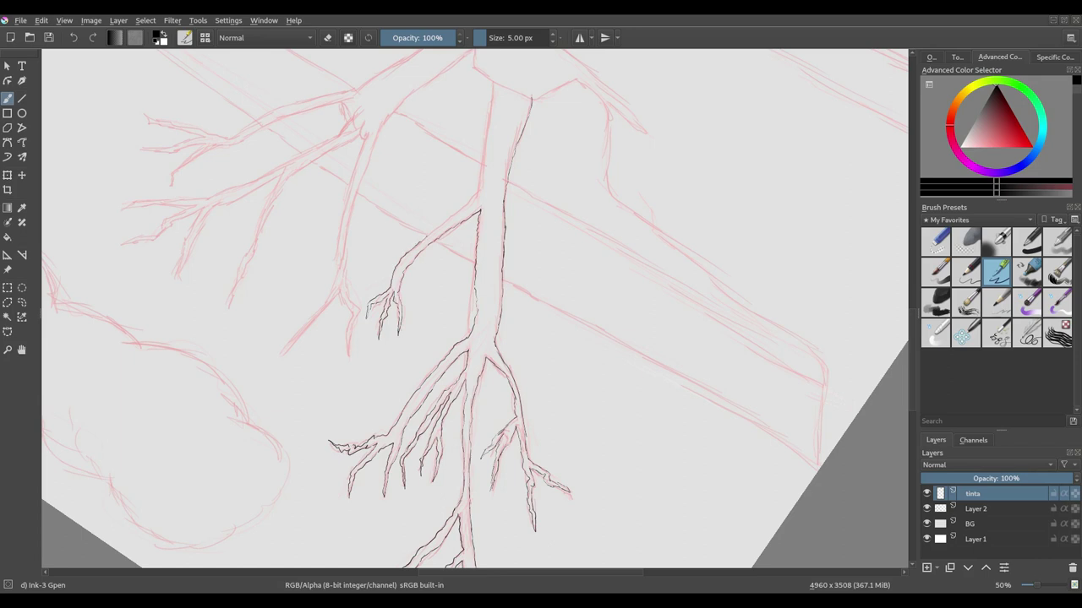
mouse_move(454, 216)
mouse_down()
mouse_move(470, 202)
mouse_move(519, 376)
mouse_move(444, 259)
mouse_up()
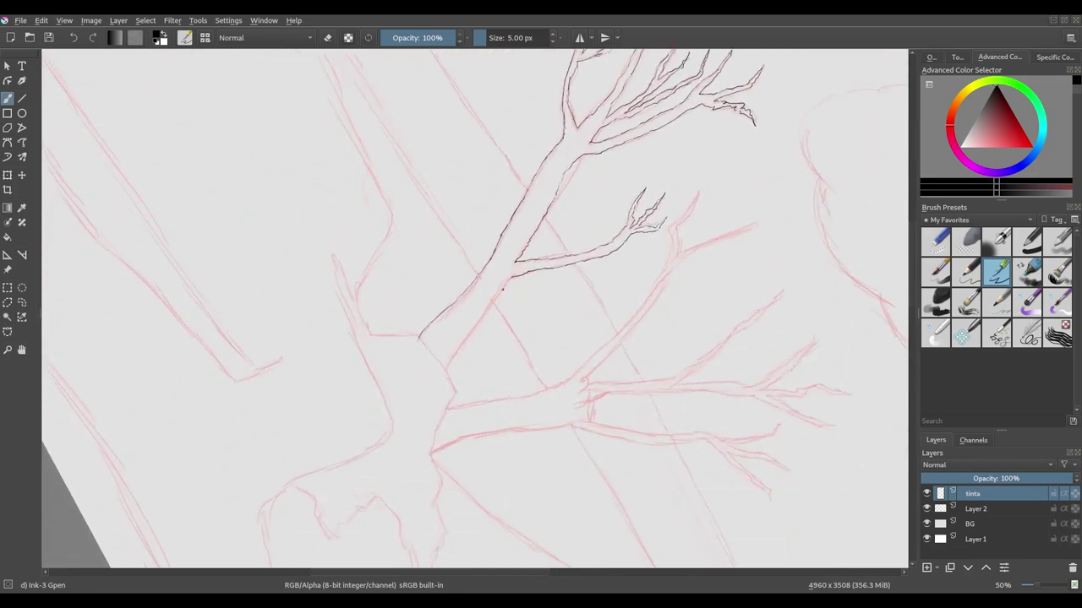
Step: Extend the trunk's right edge and ink the long up-right branch along its underside to the tip
drag(490, 302, 480, 319)
drag(469, 344, 440, 254)
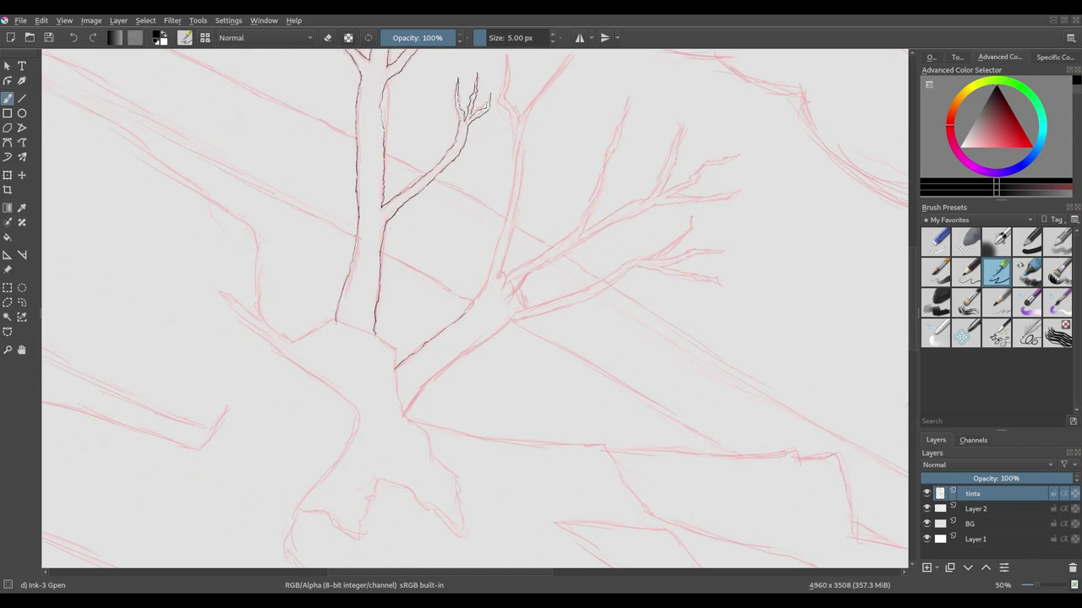
drag(495, 257, 507, 317)
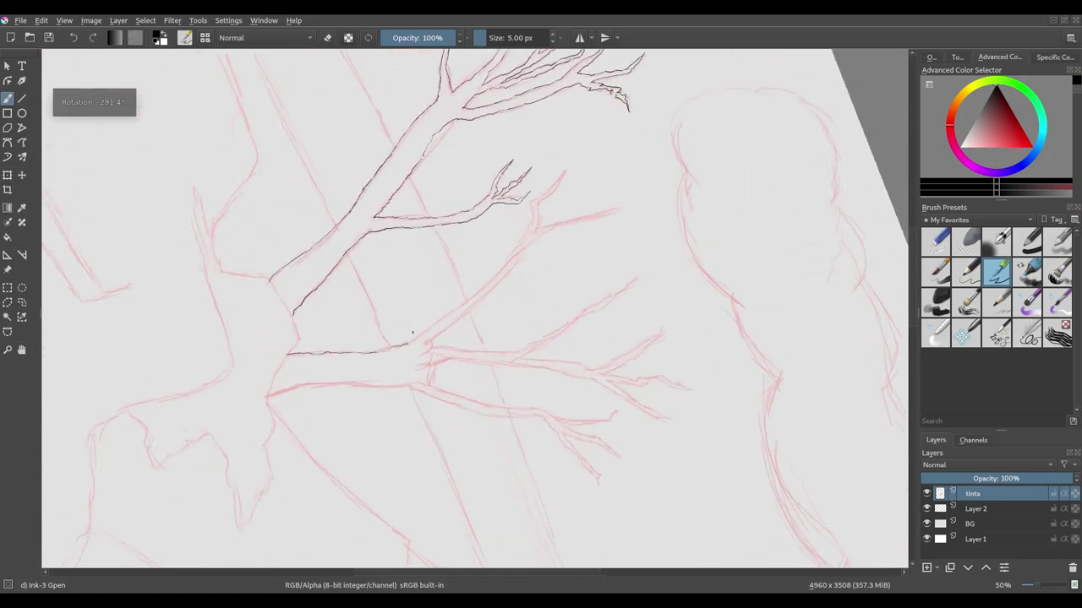
drag(429, 328, 451, 311)
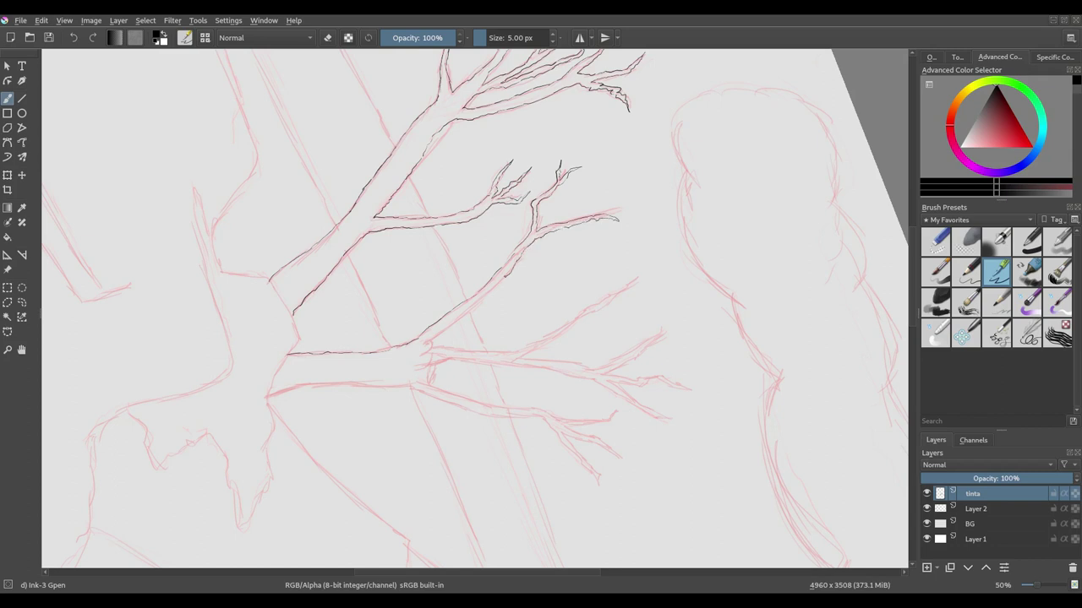
drag(451, 326, 495, 256)
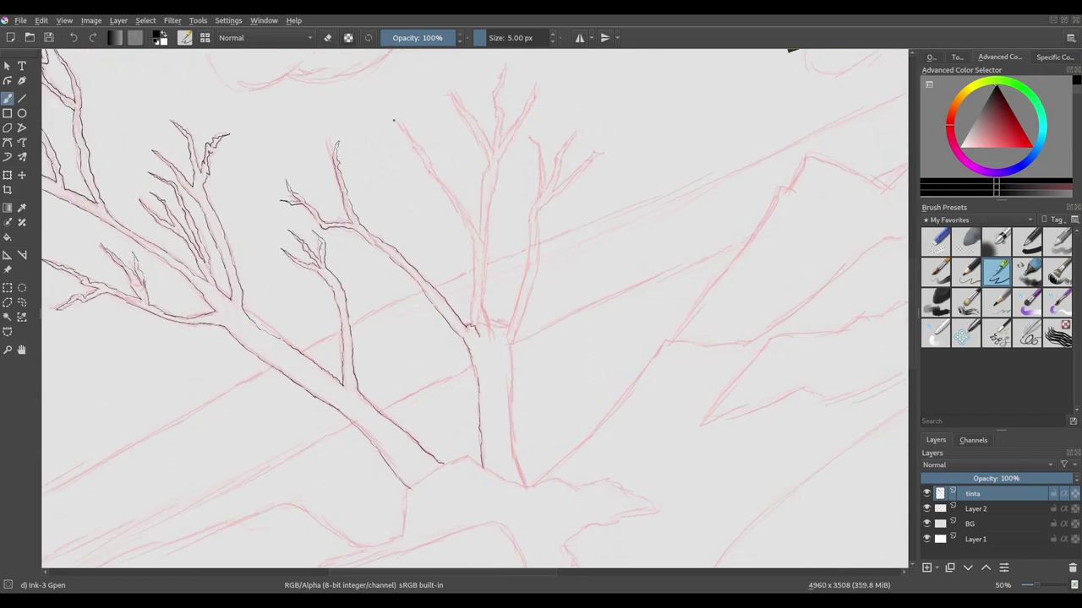
Step: Extend and darken the ink at the left tree's branch tips
drag(409, 140, 415, 153)
drag(459, 216, 475, 267)
drag(398, 122, 409, 140)
key(e)
key(e)
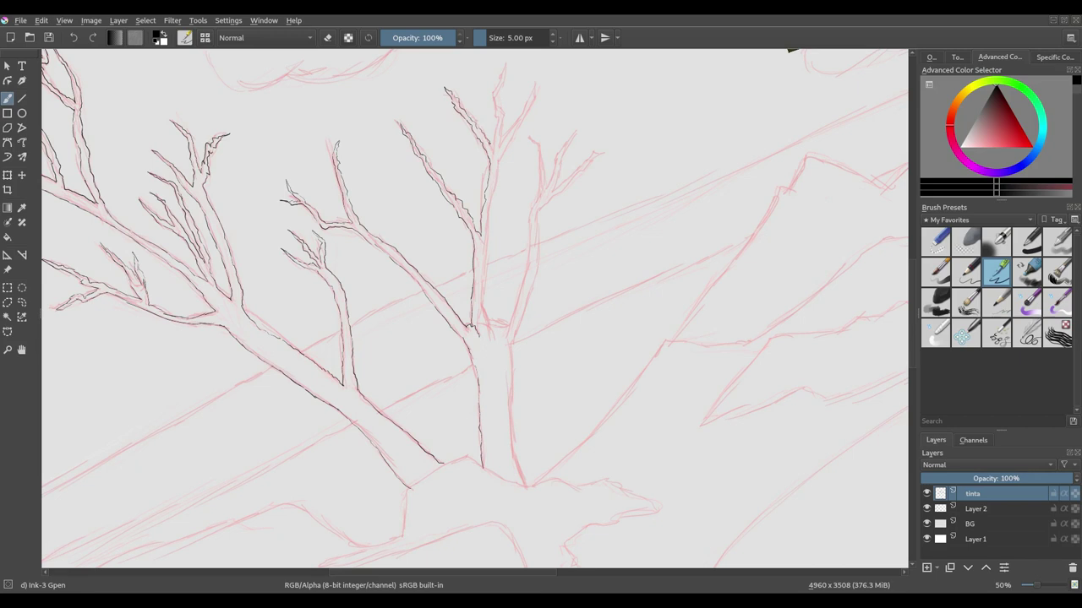
Step: Ink the upright central branches, their upper tips and a small twig on the right
drag(497, 139, 494, 155)
drag(500, 84, 494, 95)
drag(511, 131, 501, 145)
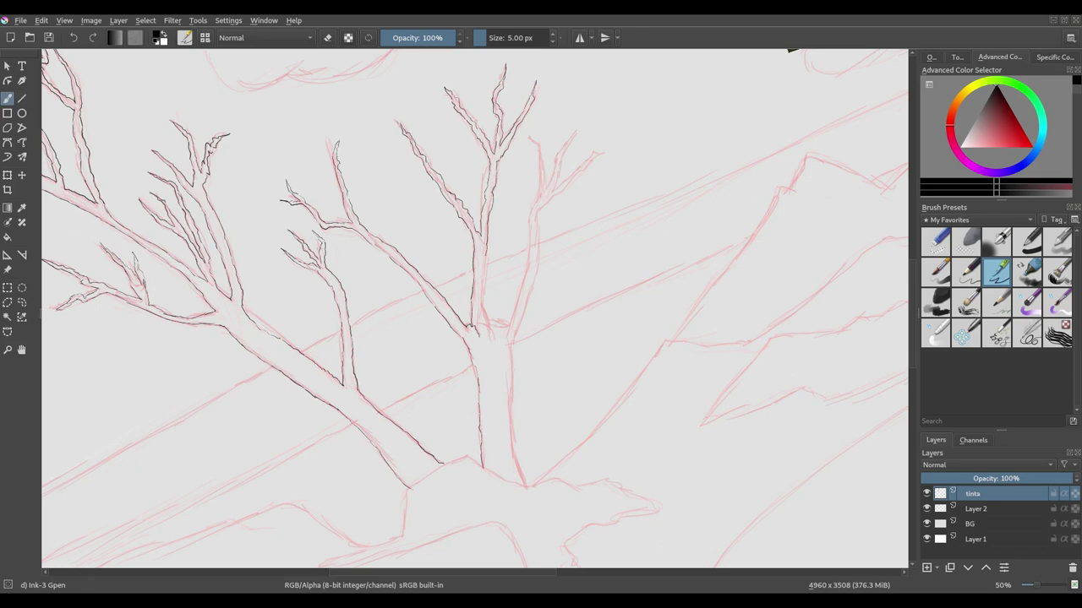
Step: Ink the central trunk's right edge and the upper-right and right-hand branches
drag(487, 273, 485, 289)
key(e)
key(e)
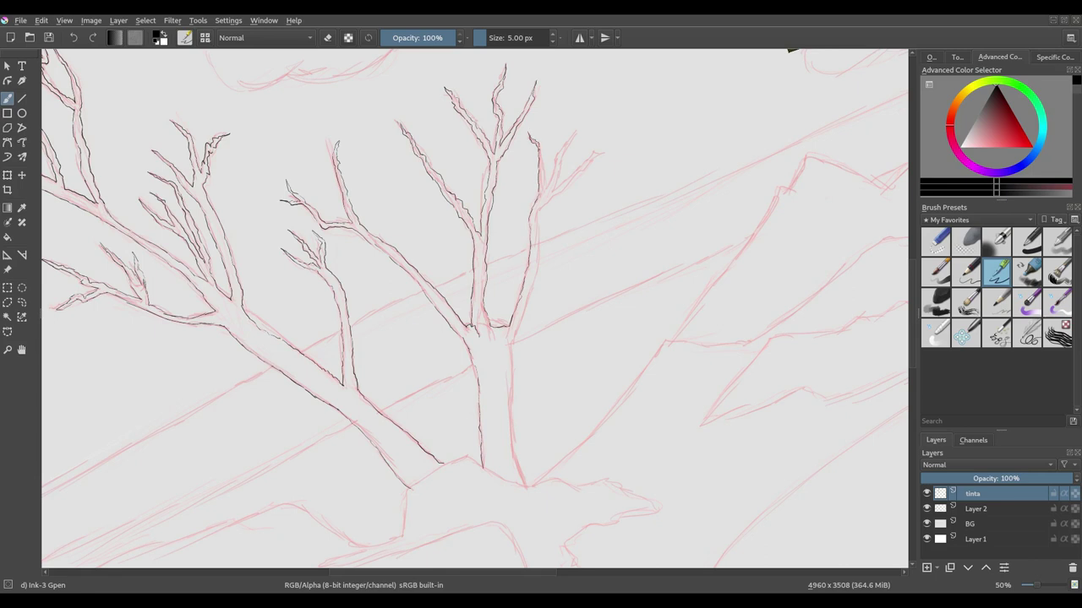
drag(530, 136, 539, 203)
drag(553, 197, 543, 206)
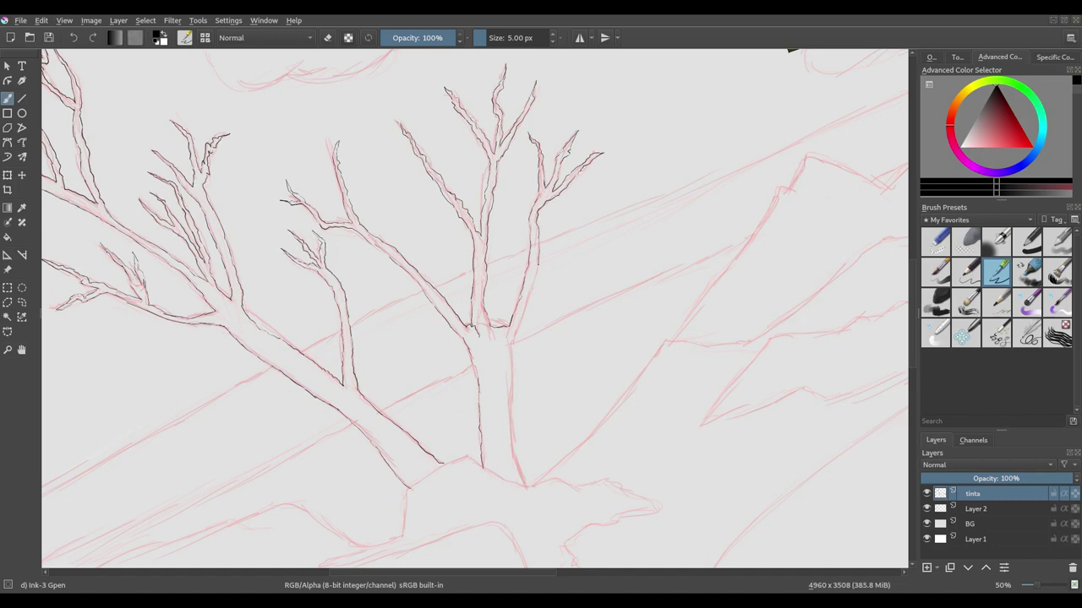
drag(527, 309, 519, 324)
Step: Rotate and pan along the tree to its base, then reset rotation and zoom out to check
key(ctrl+])
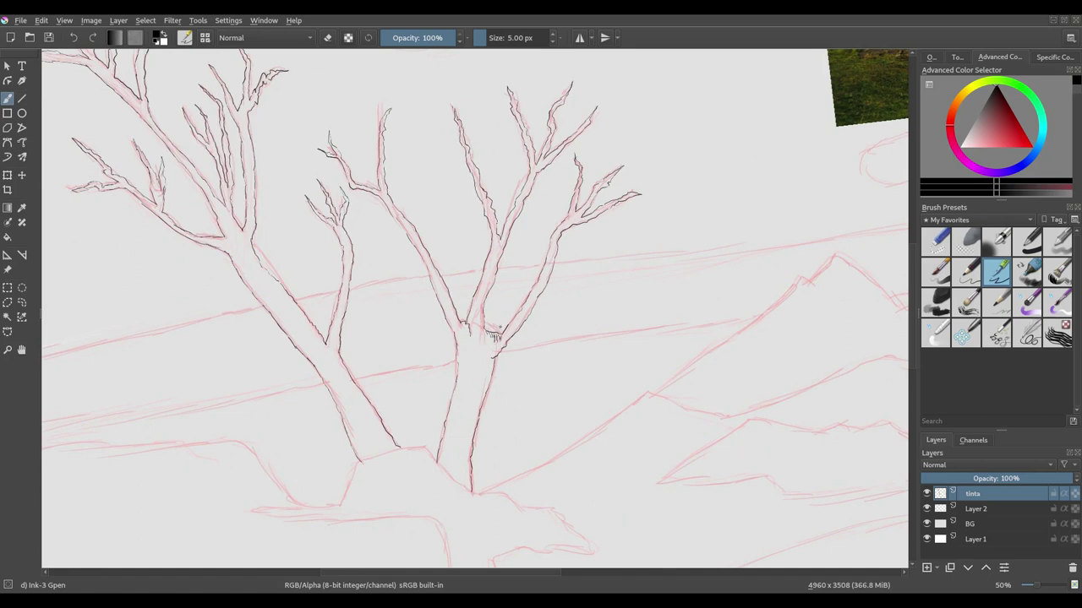
drag(500, 326, 469, 297)
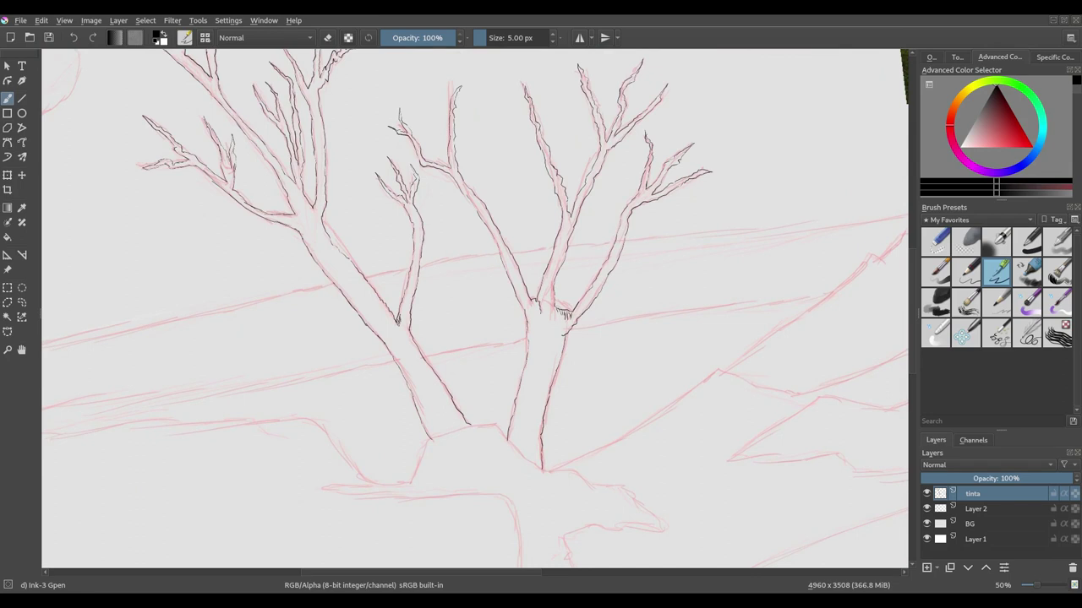
drag(403, 314, 489, 292)
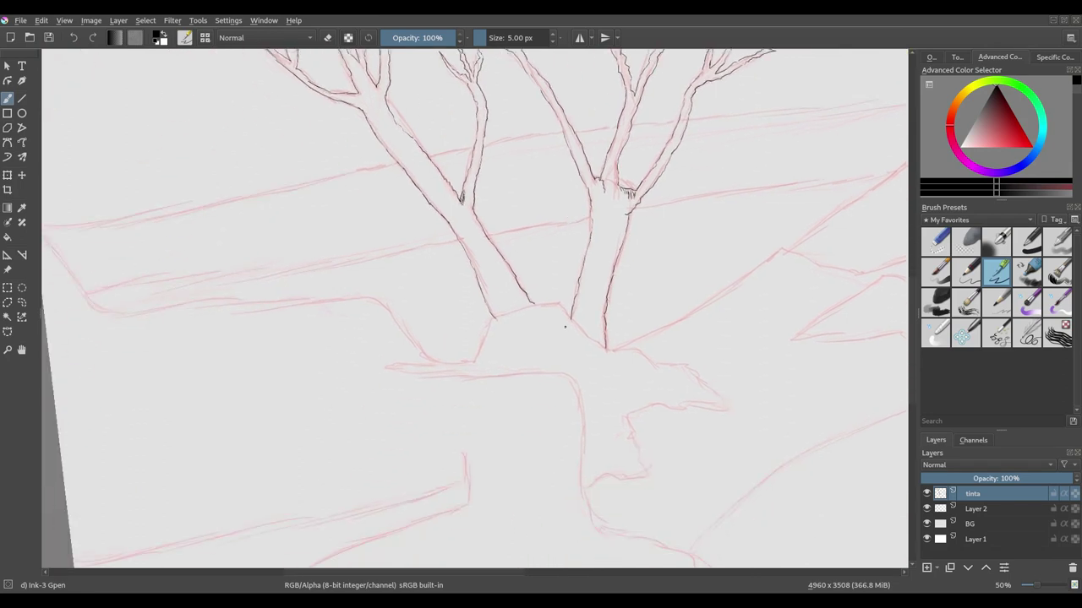
drag(565, 326, 378, 271)
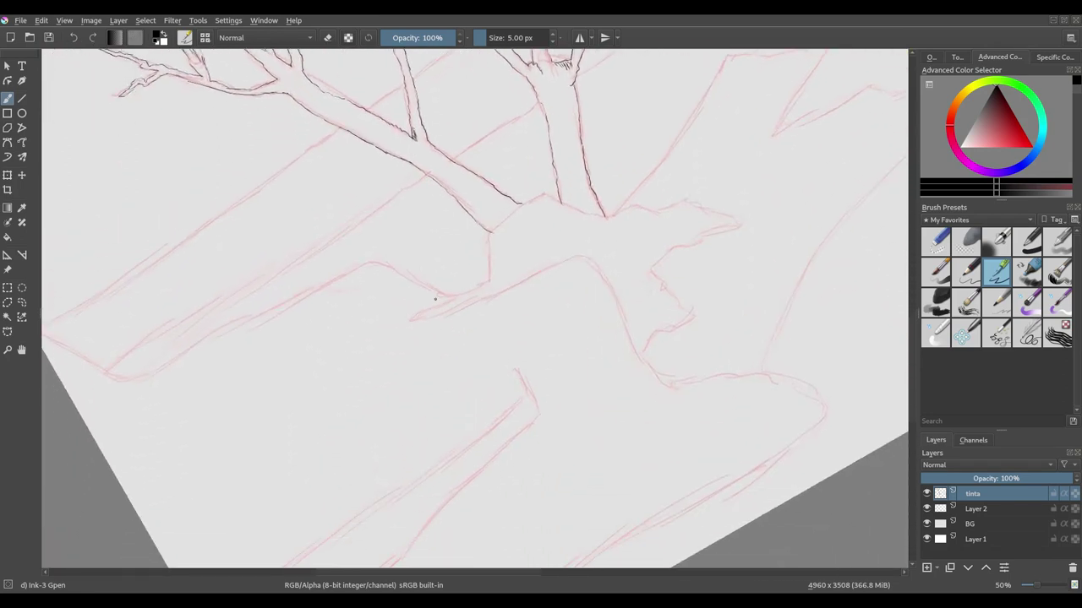
key(5)
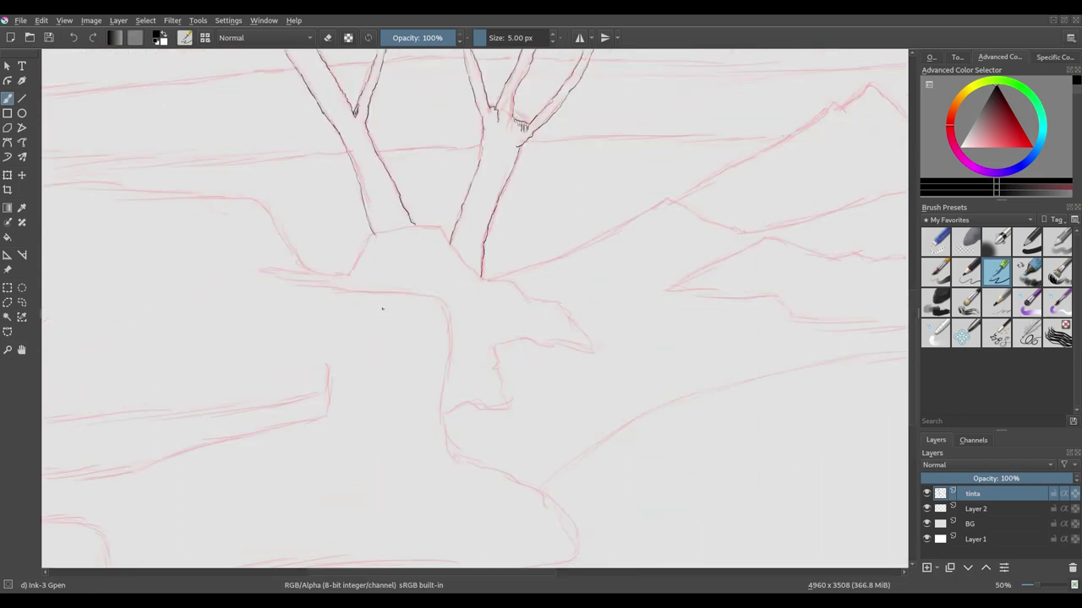
key(minus)
key(minus)
key(minus)
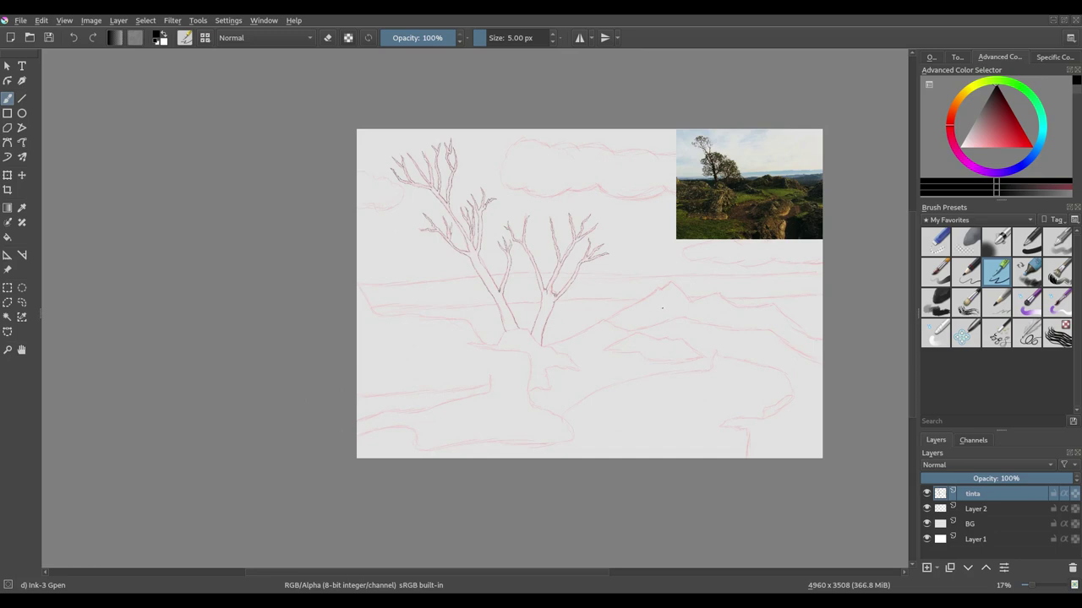
Step: Ink the long horizon line behind both trunks, extending it to the right canvas edge
scroll(655, 294, down, 2)
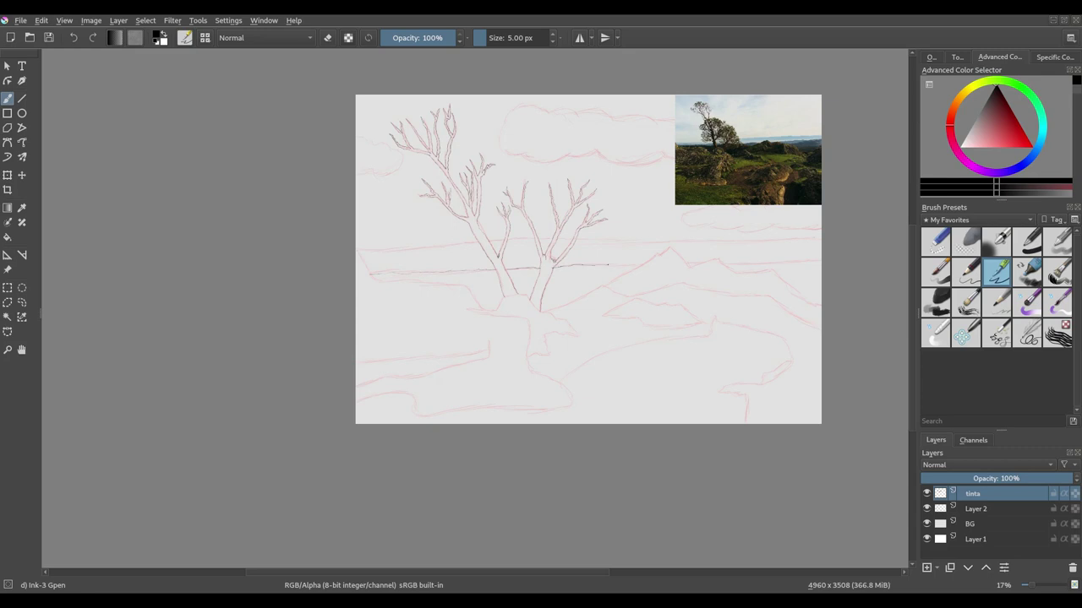
mouse_move(635, 264)
mouse_down()
mouse_move(530, 260)
mouse_move(602, 257)
mouse_up()
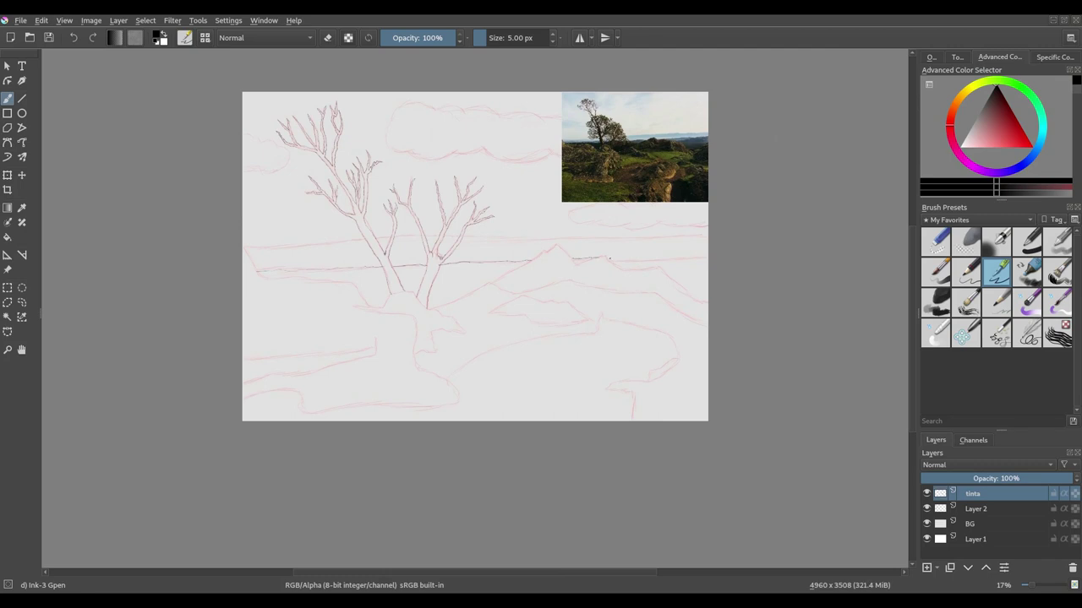
drag(664, 257, 680, 255)
drag(542, 300, 603, 294)
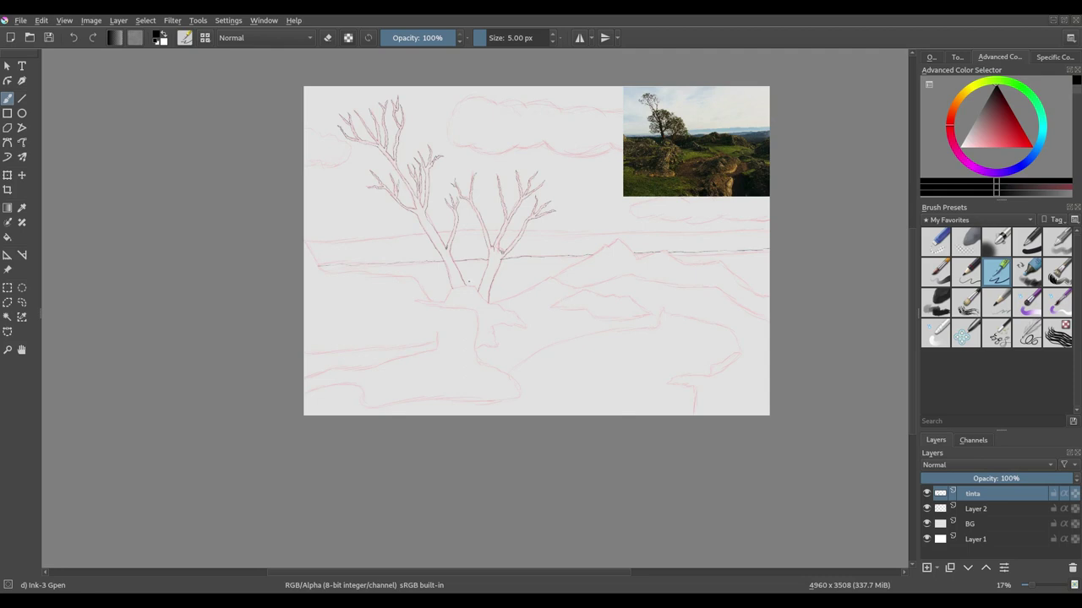
Step: Tilt the view to the lower drawing and ink the ground line at the lower left
scroll(458, 288, up, 2)
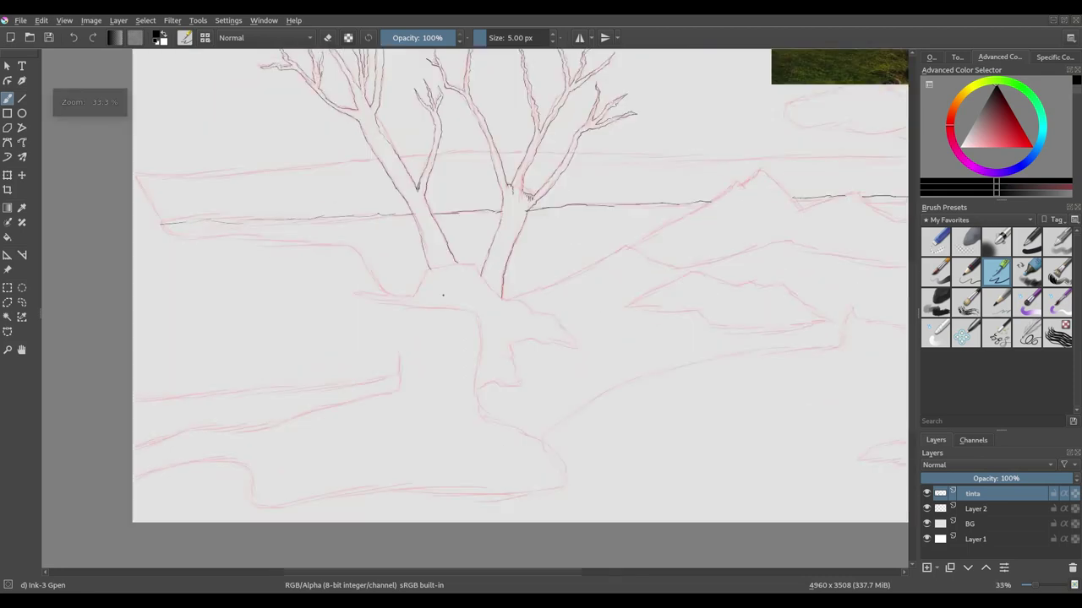
drag(511, 349, 439, 373)
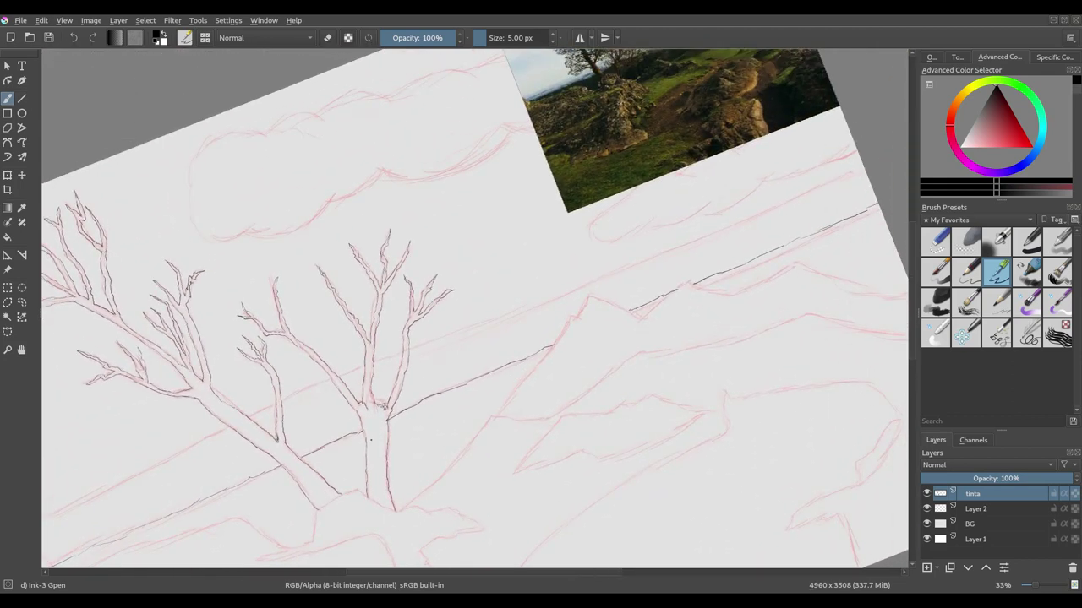
drag(473, 308, 488, 298)
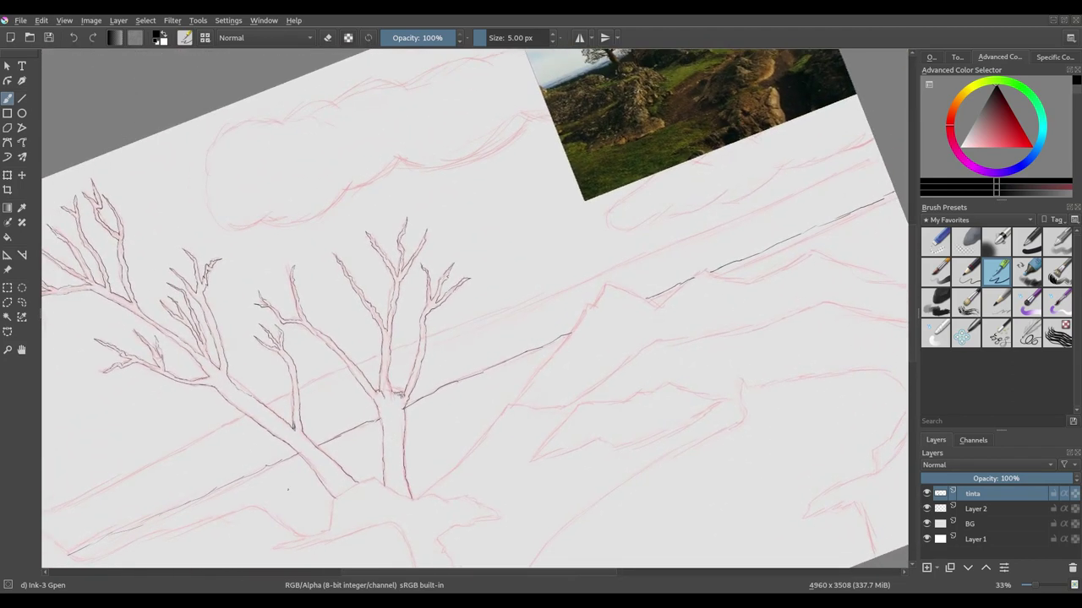
drag(422, 338, 519, 232)
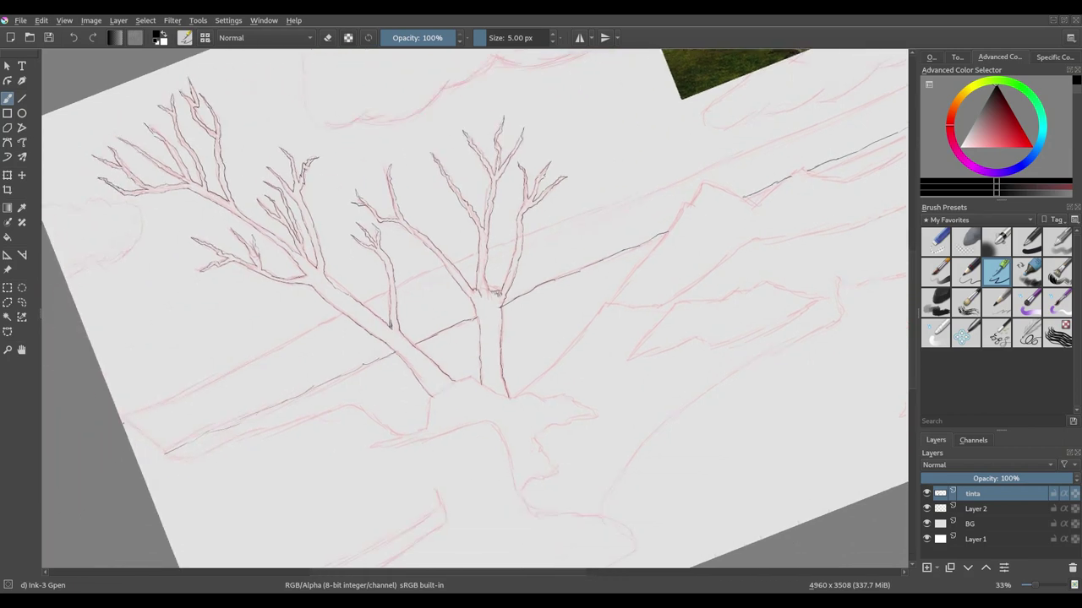
mouse_move(148, 439)
mouse_down()
mouse_move(161, 450)
mouse_move(215, 446)
mouse_move(352, 407)
mouse_move(389, 427)
mouse_up()
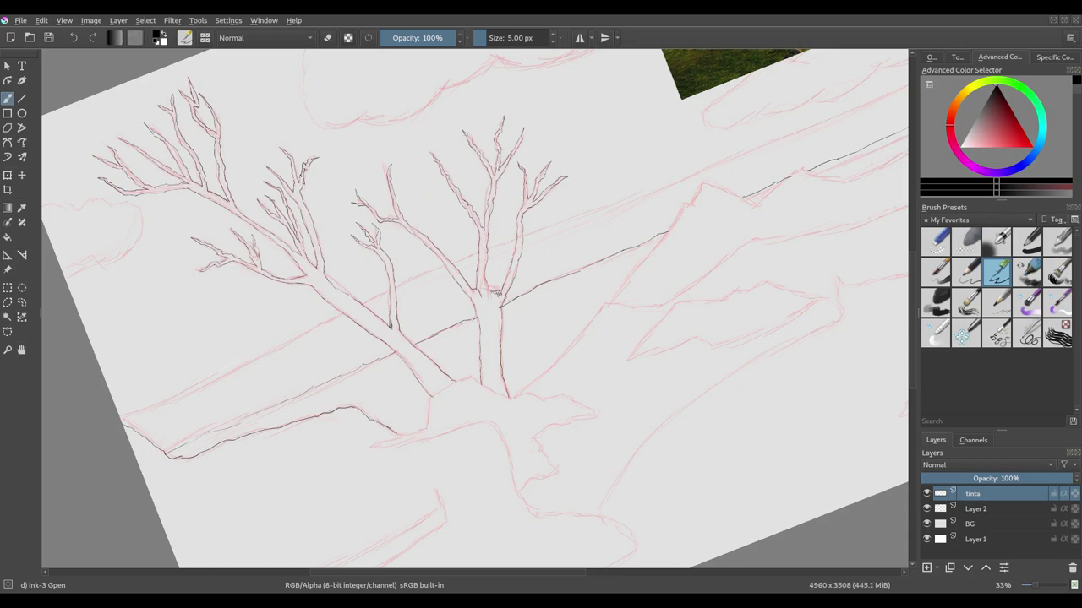
Step: Undo the ground stroke's overshoot, ink a short stroke at the trunk base, then level and zoom in
mouse_move(474, 305)
mouse_down()
mouse_move(336, 447)
mouse_move(360, 399)
mouse_up()
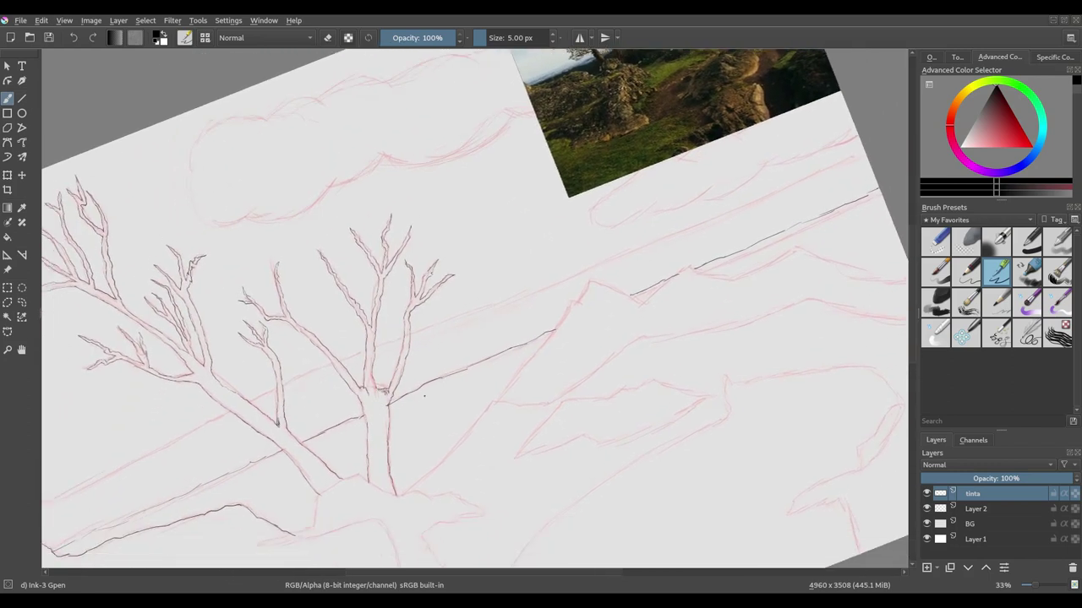
key(ctrl+z)
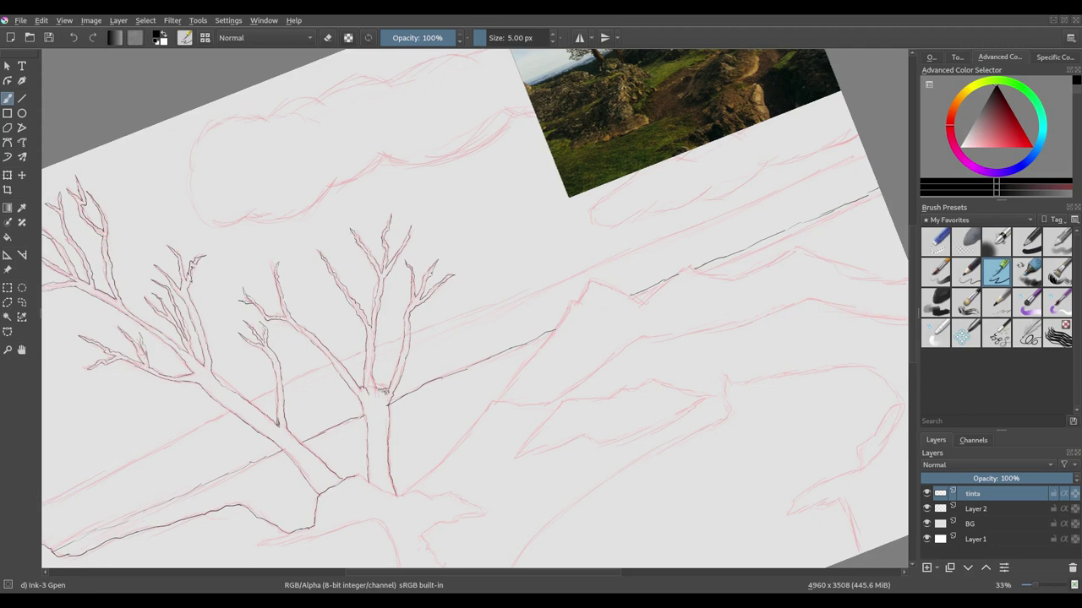
drag(395, 495, 440, 498)
key(5)
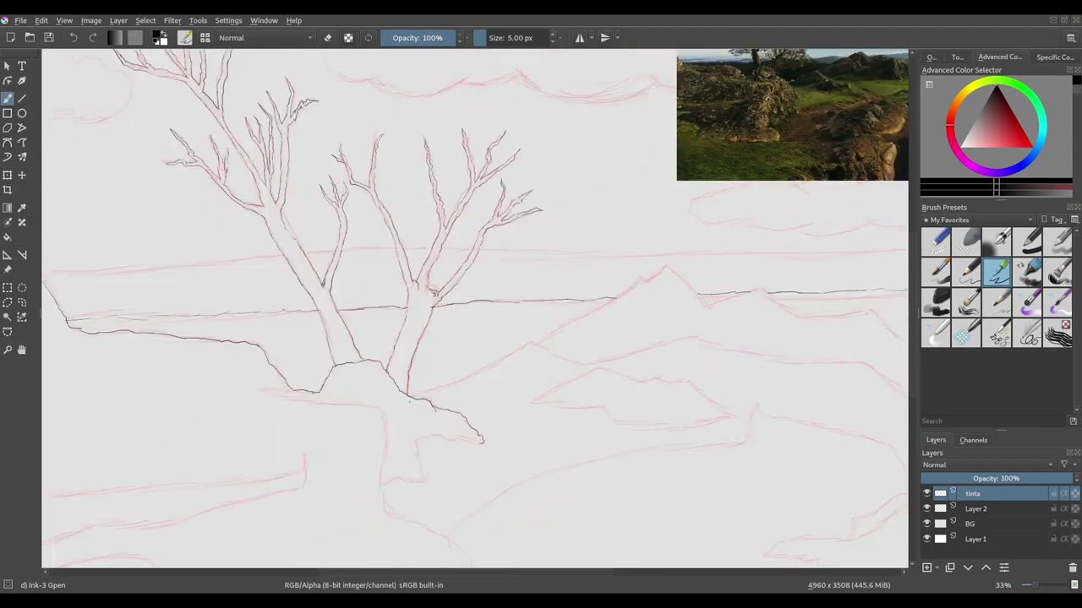
key(plus)
key(plus)
key(e)
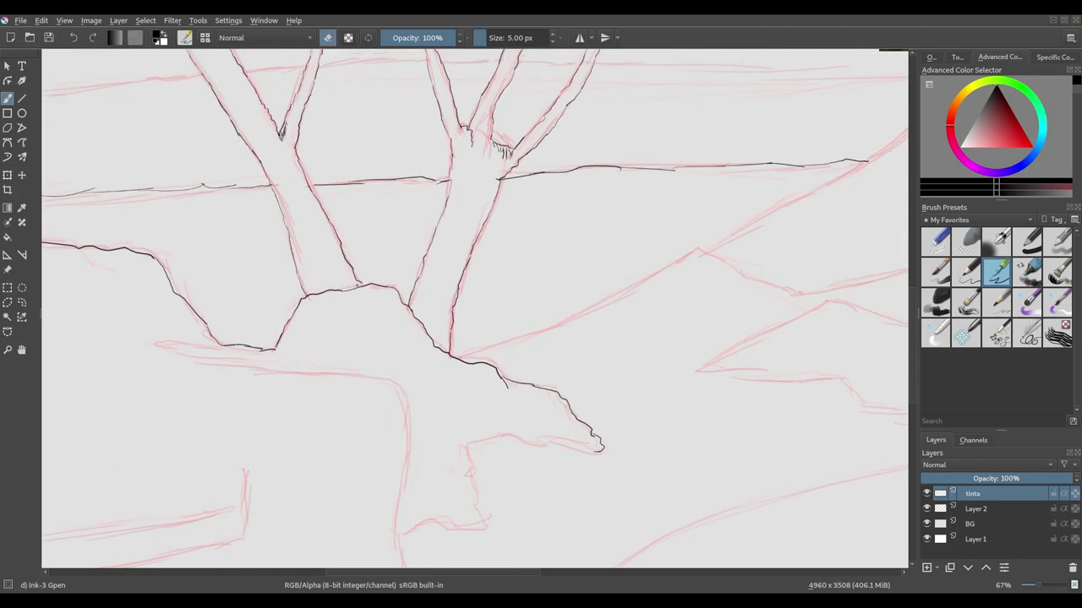
Step: Continue the ground contour right of the trunk base through its curl and into the rocky outcrop
key(e)
key(e)
key(e)
drag(343, 282, 381, 135)
key(e)
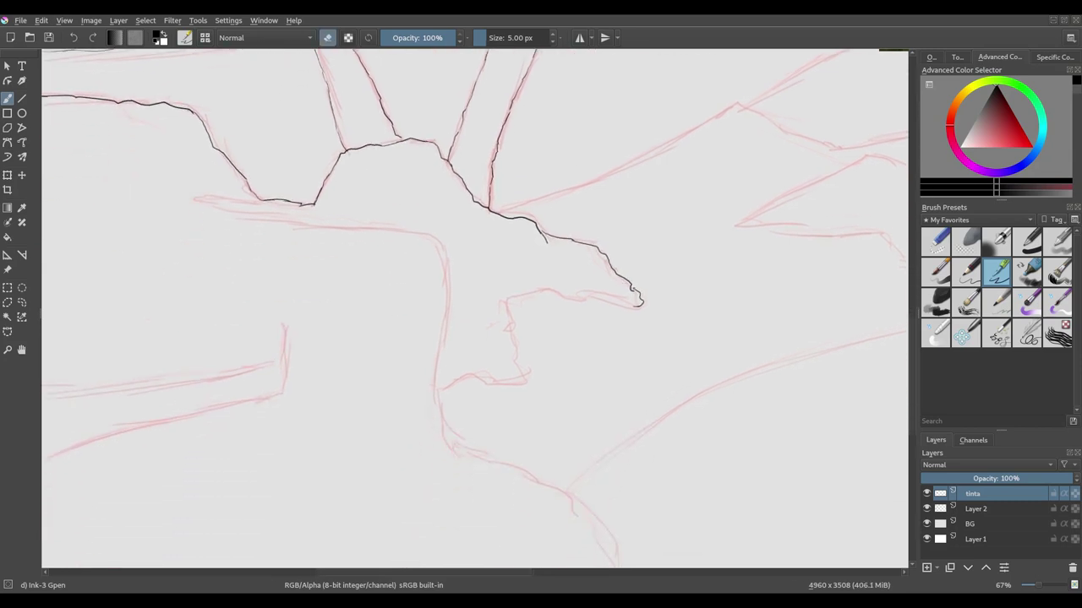
key(e)
mouse_move(627, 301)
mouse_down()
mouse_move(642, 305)
mouse_move(529, 292)
mouse_move(506, 306)
mouse_move(503, 331)
mouse_up()
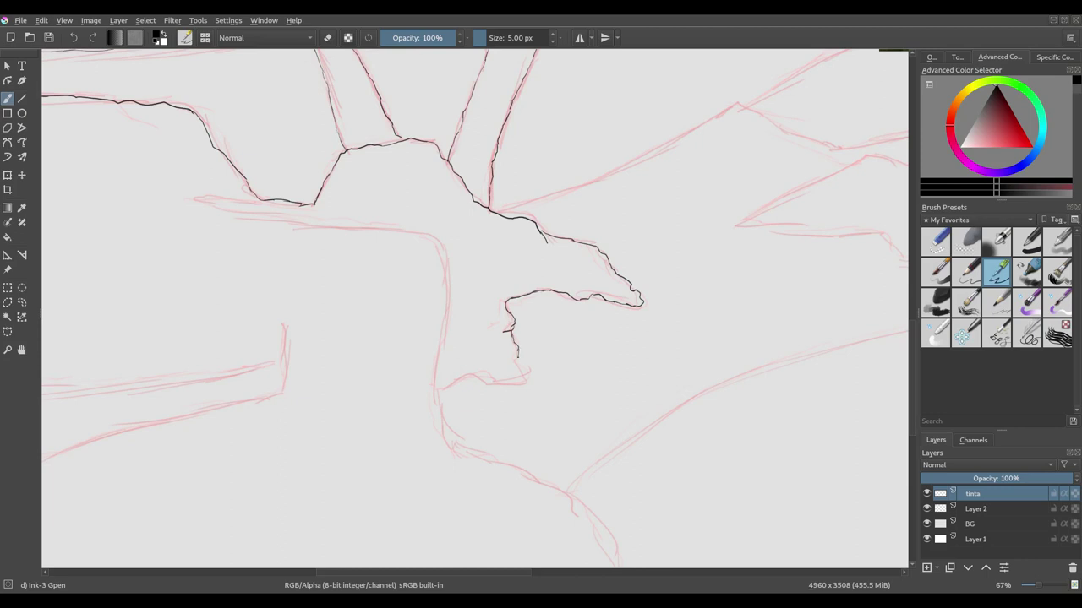
mouse_move(437, 389)
mouse_down()
mouse_move(524, 381)
mouse_move(611, 314)
mouse_move(566, 322)
mouse_move(507, 363)
mouse_move(563, 314)
mouse_move(470, 359)
mouse_up()
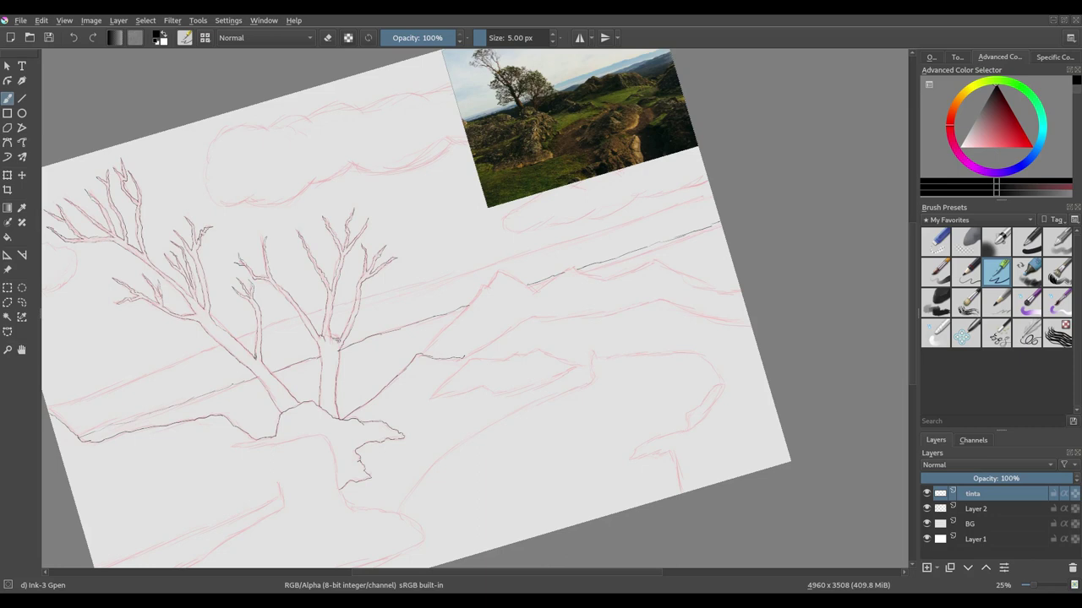
Step: Ink the jagged mountain ridgeline in short sections, undoing two misplaced strokes
key(ctrl+z)
key(ctrl+z)
mouse_move(485, 347)
mouse_down()
mouse_move(521, 325)
mouse_move(644, 303)
mouse_move(747, 327)
mouse_up()
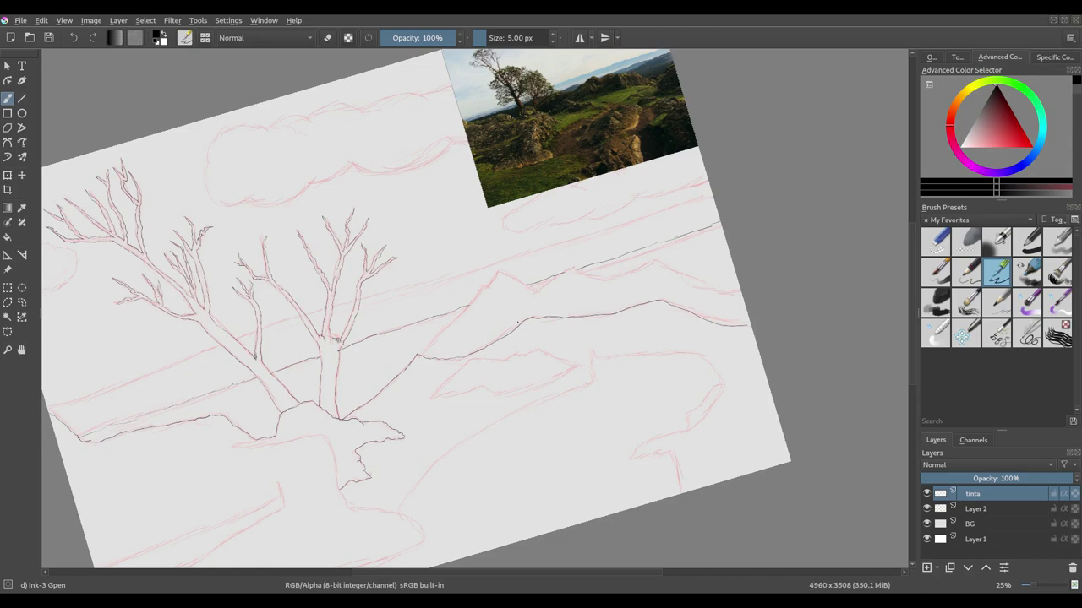
key(ctrl+z)
drag(500, 338, 518, 327)
drag(607, 316, 637, 306)
drag(691, 309, 717, 316)
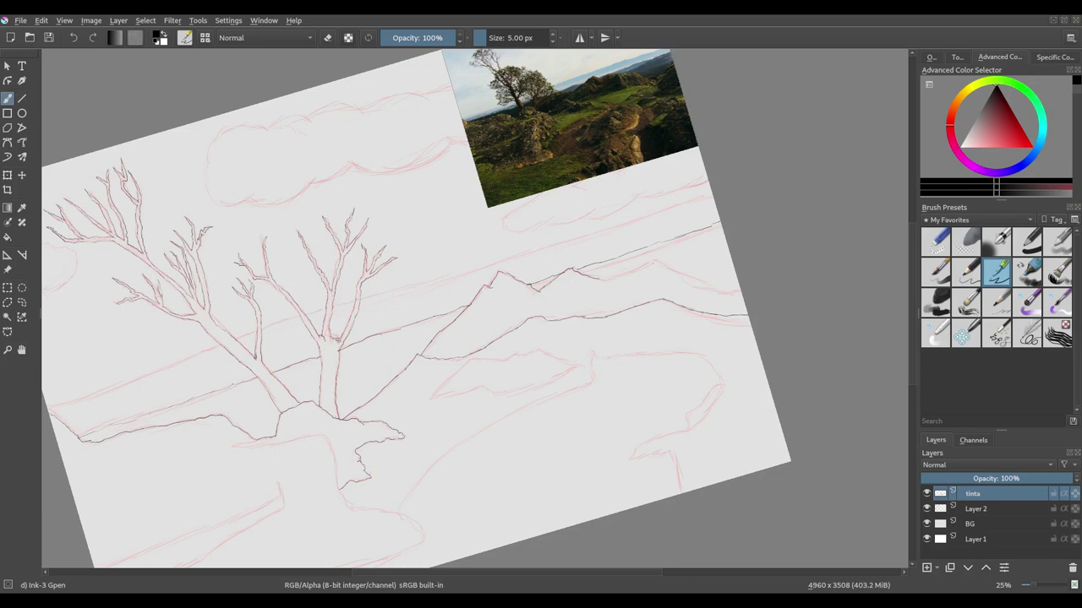
drag(620, 276, 639, 270)
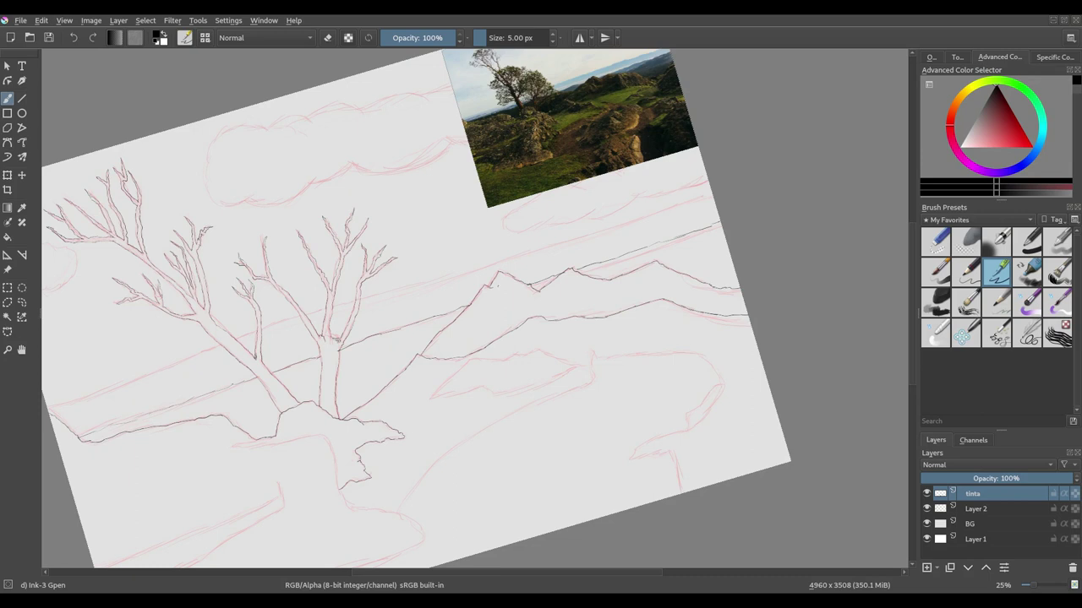
Step: Zoom, rotate and pan along the ridges, toggling eraser mode for corrections
scroll(497, 286, up, 2)
scroll(363, 350, up, 1)
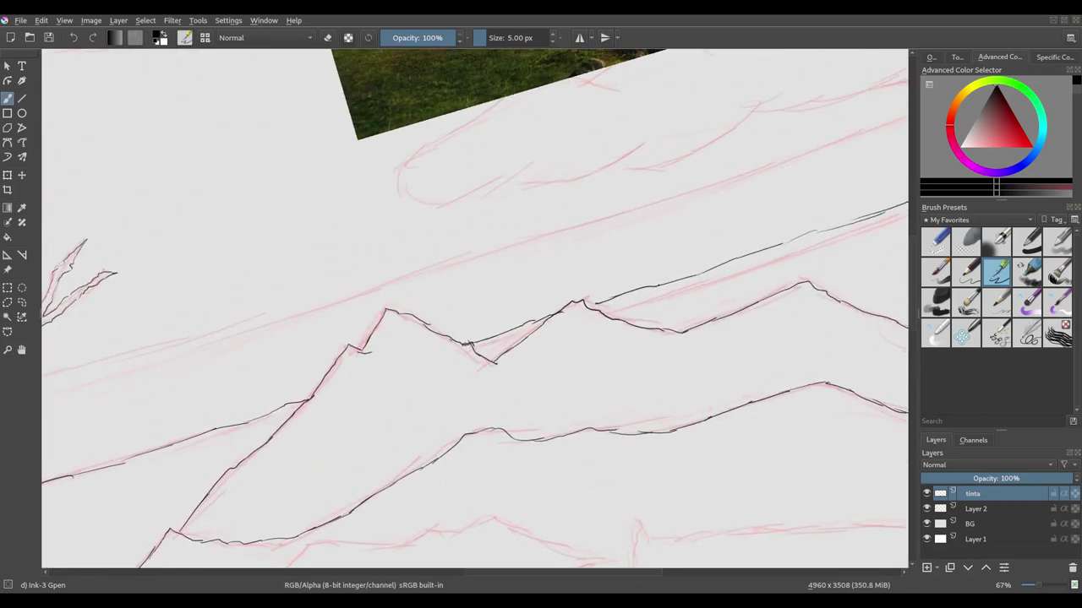
key(e)
key(e)
key(e)
key(e)
key(e)
key(e)
drag(660, 279, 541, 277)
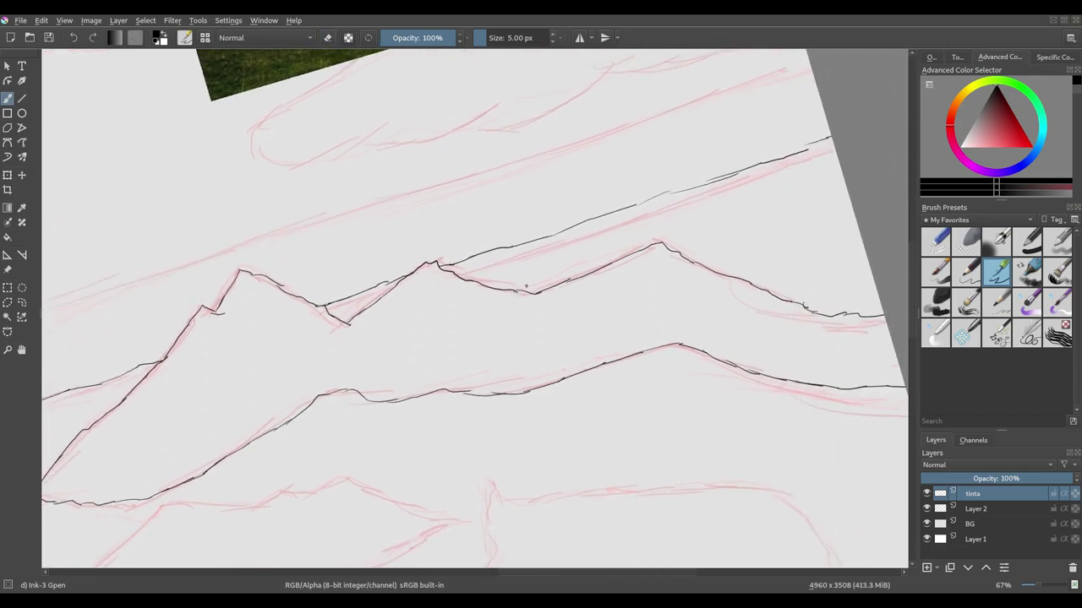
key(e)
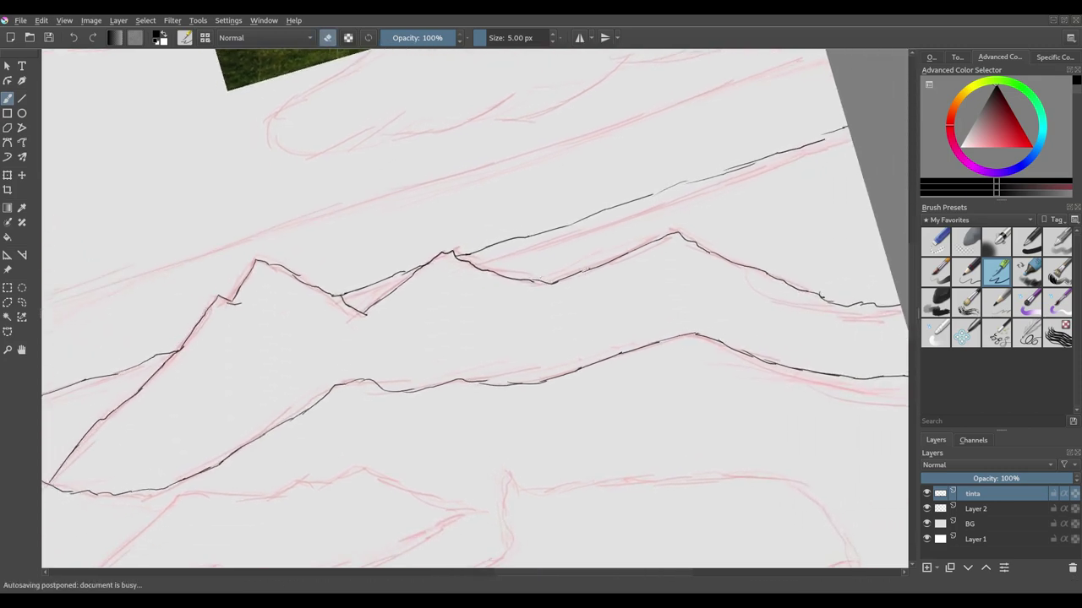
key(e)
mouse_move(674, 262)
mouse_down()
mouse_move(590, 246)
mouse_move(655, 180)
mouse_up()
key(e)
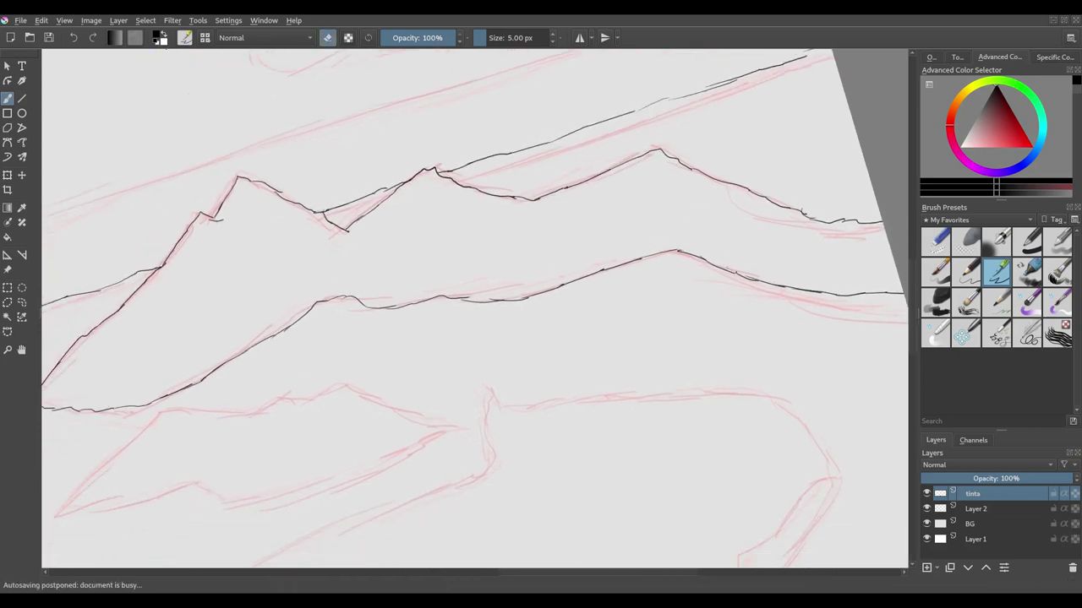
key(e)
Step: Swap to a small eraser brush and back to the fine inking pen, then rotate the view counterclockwise
click(938, 245)
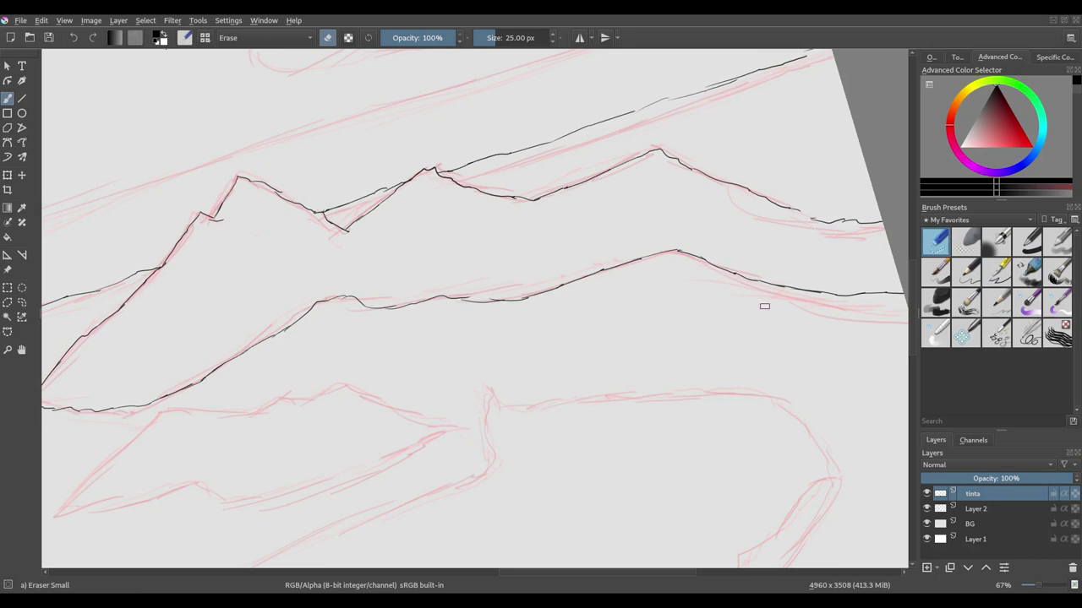
click(996, 274)
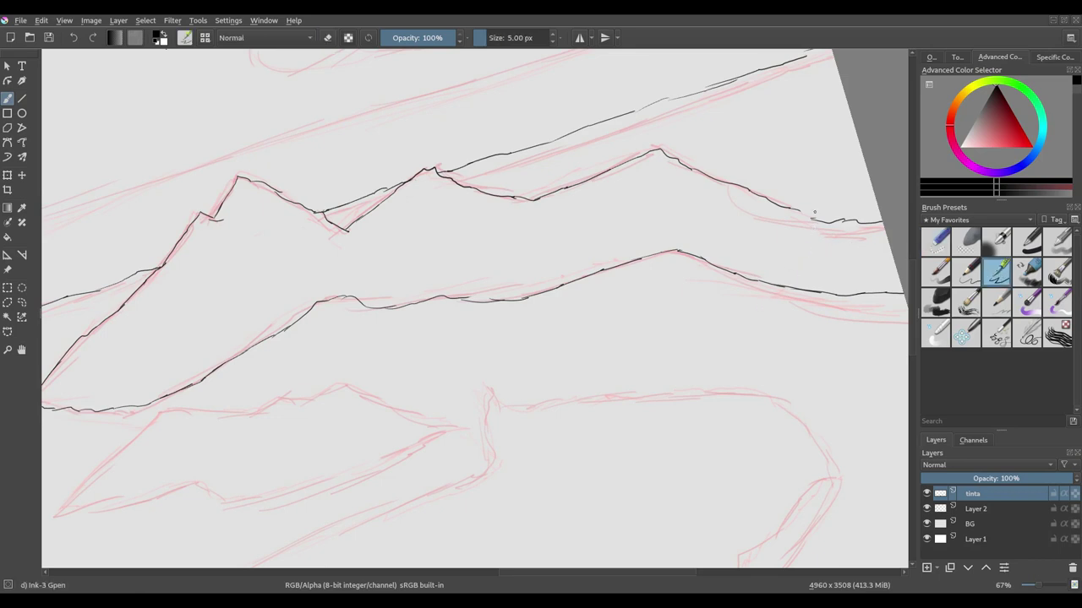
key(e)
key(e)
key(4)
key(4)
key(e)
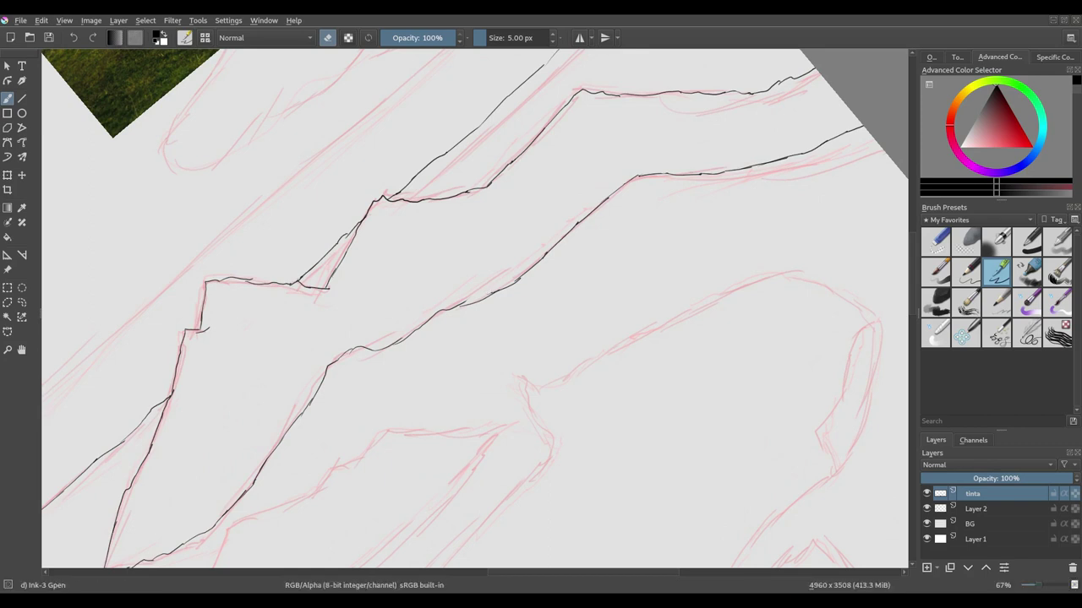
Step: Bring the lower hills into view with the canvas rotated back to level, eraser mode off
key(e)
key(e)
key(e)
drag(318, 373, 441, 202)
key(e)
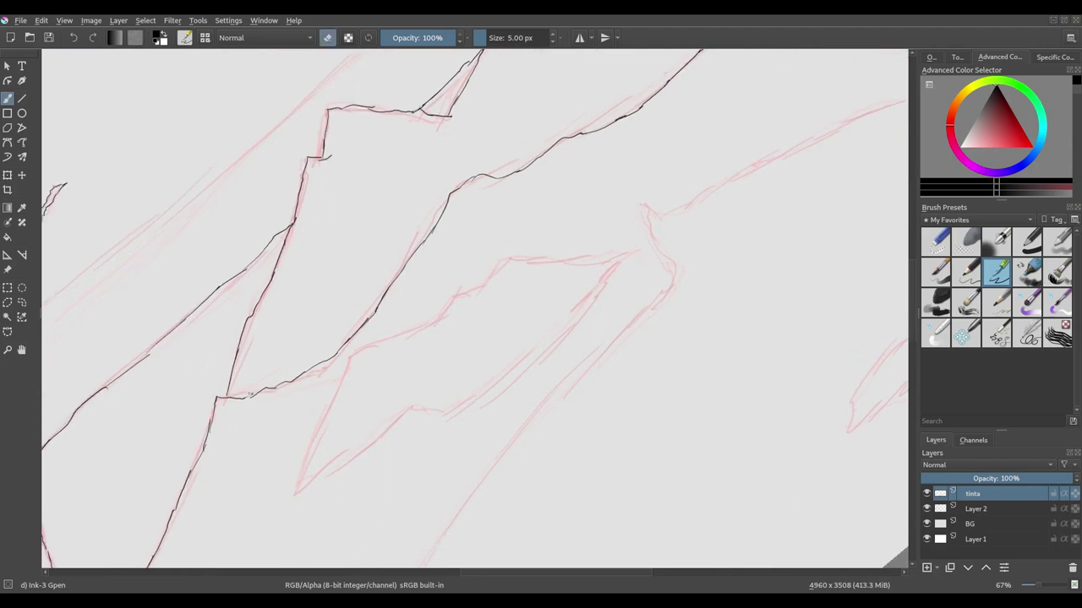
key(e)
drag(330, 367, 496, 337)
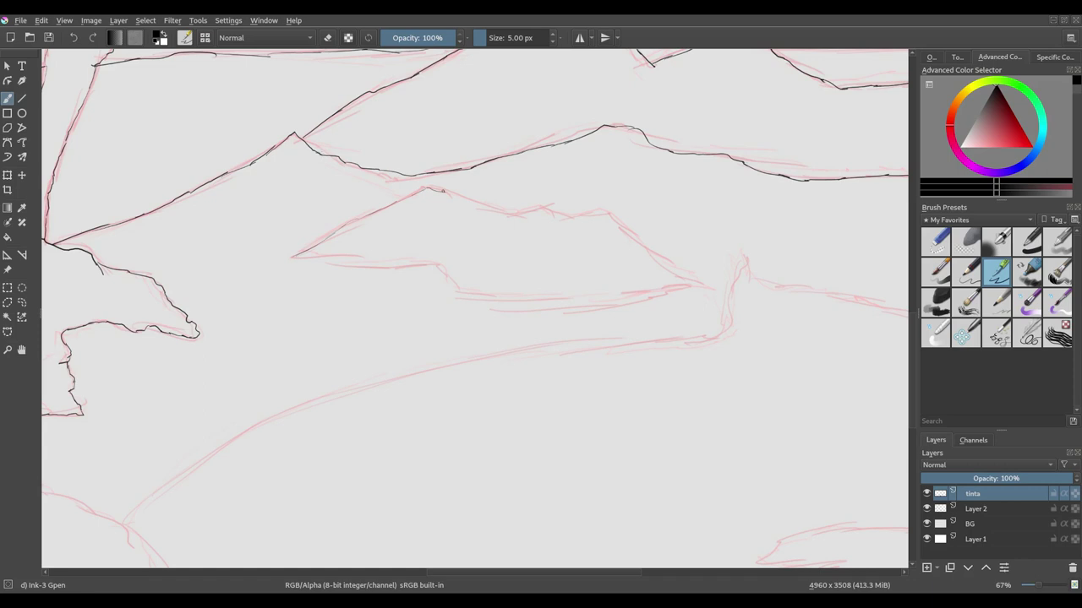
Step: Outline the small middle hill and its lower edge, undoing one stray stroke
drag(480, 204, 493, 209)
mouse_move(293, 256)
mouse_down()
mouse_move(438, 267)
mouse_move(483, 295)
mouse_up()
mouse_move(579, 217)
mouse_down()
mouse_move(594, 212)
mouse_move(657, 256)
mouse_up()
key(ctrl+z)
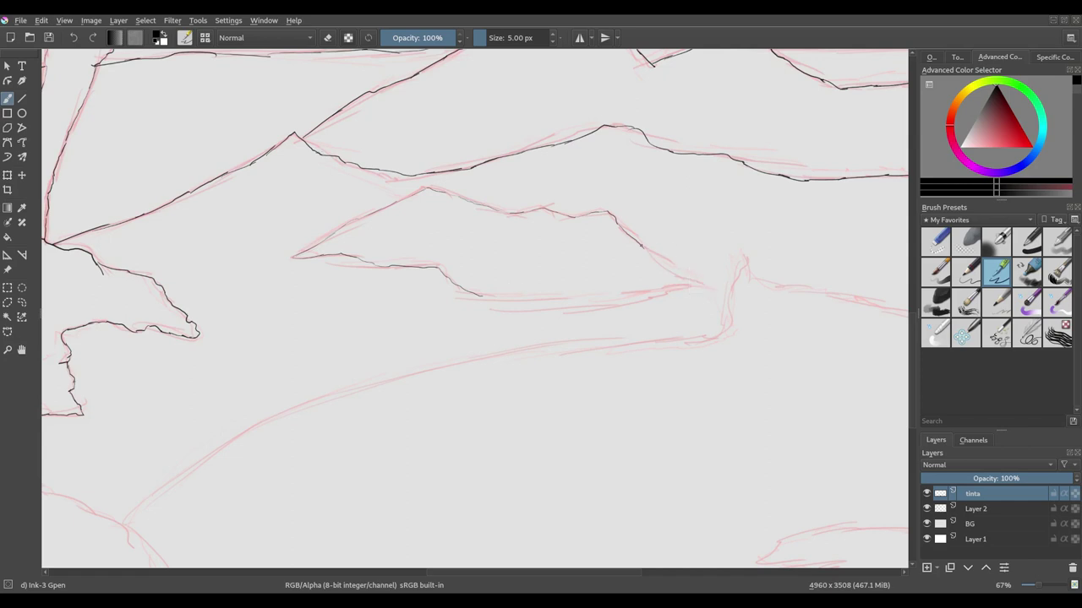
drag(661, 263, 674, 271)
mouse_move(475, 298)
mouse_down()
mouse_move(564, 301)
mouse_move(707, 285)
mouse_move(683, 292)
mouse_up()
Step: Zoom out to 25% and ink a short tree-base segment and the lower riverbank line
scroll(345, 299, down, 3)
scroll(415, 273, down, 3)
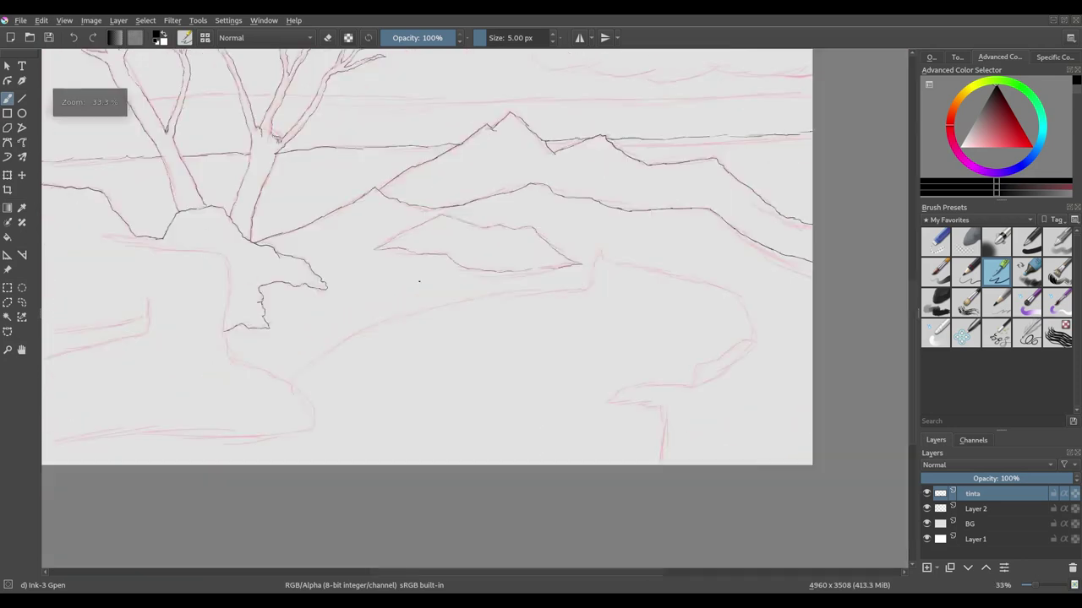
drag(487, 305, 502, 304)
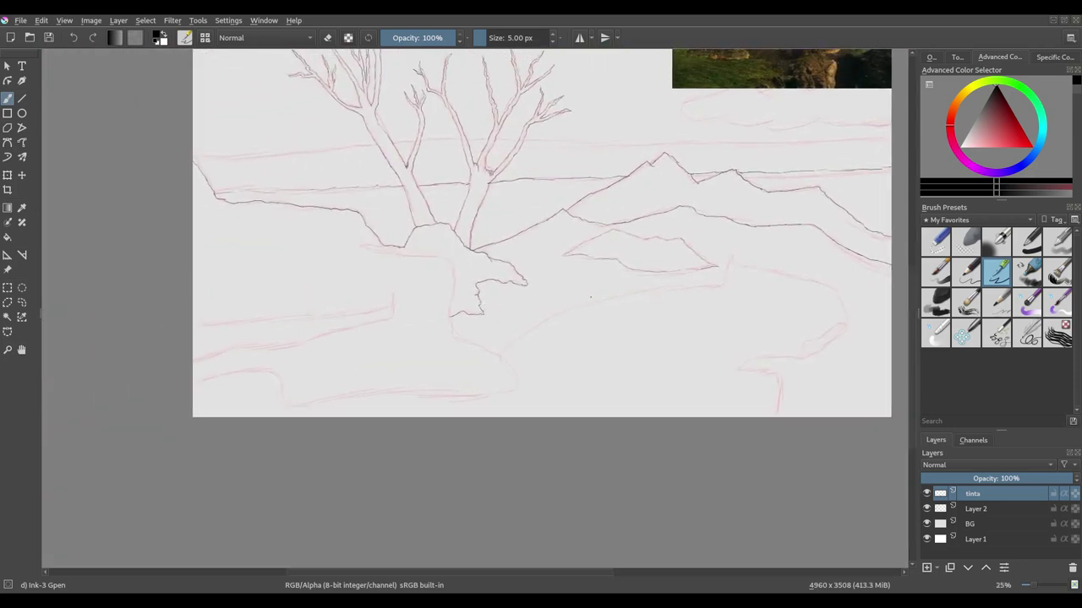
drag(590, 296, 489, 318)
drag(412, 372, 437, 355)
drag(483, 327, 556, 308)
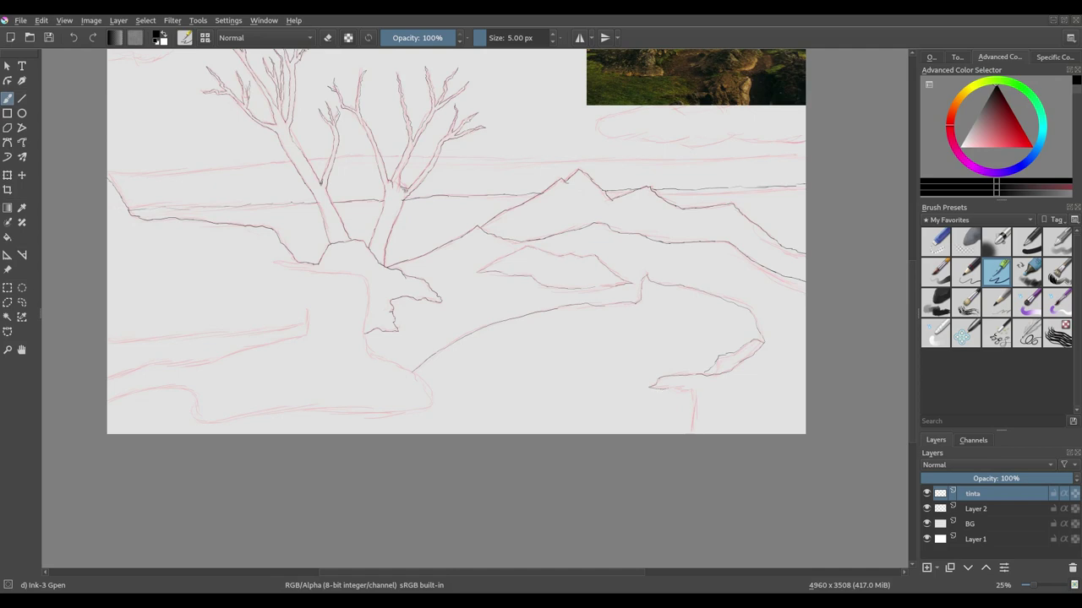
Step: Ink the right riverbank edge plus short left-edge and bottom segments, then save
drag(697, 394, 690, 431)
scroll(482, 396, left, 5)
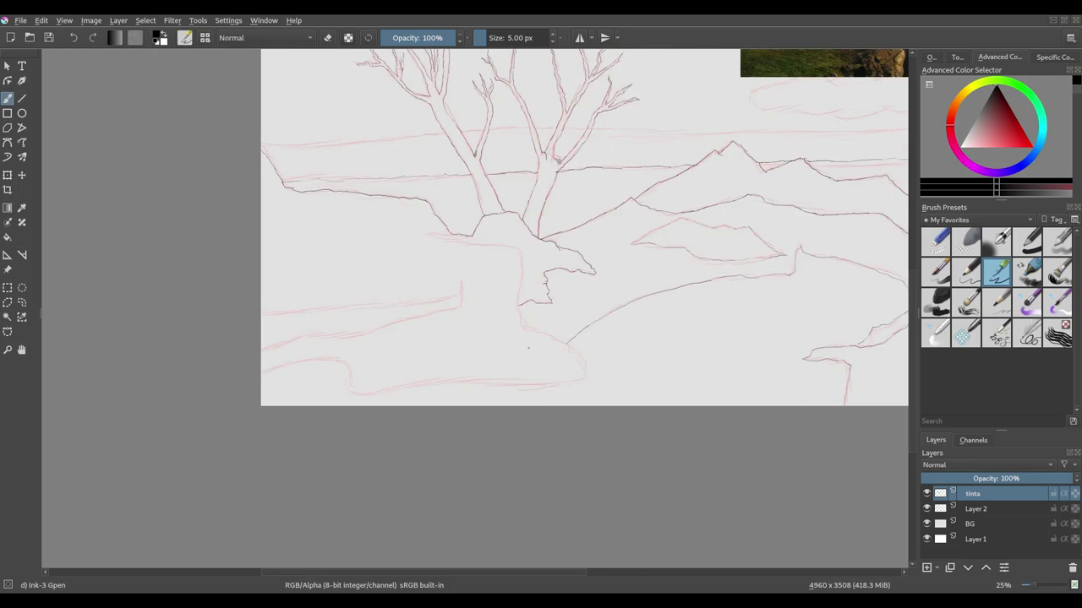
scroll(444, 332, up, 2)
mouse_move(250, 373)
mouse_down()
mouse_move(443, 357)
mouse_move(347, 395)
mouse_up()
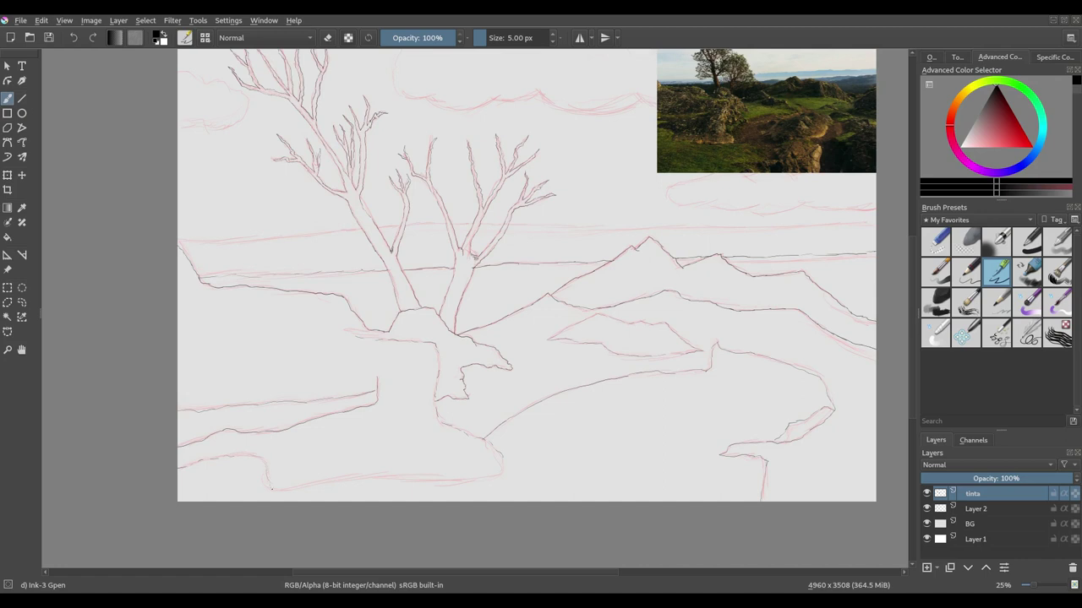
drag(375, 481, 397, 481)
key(ctrl+s)
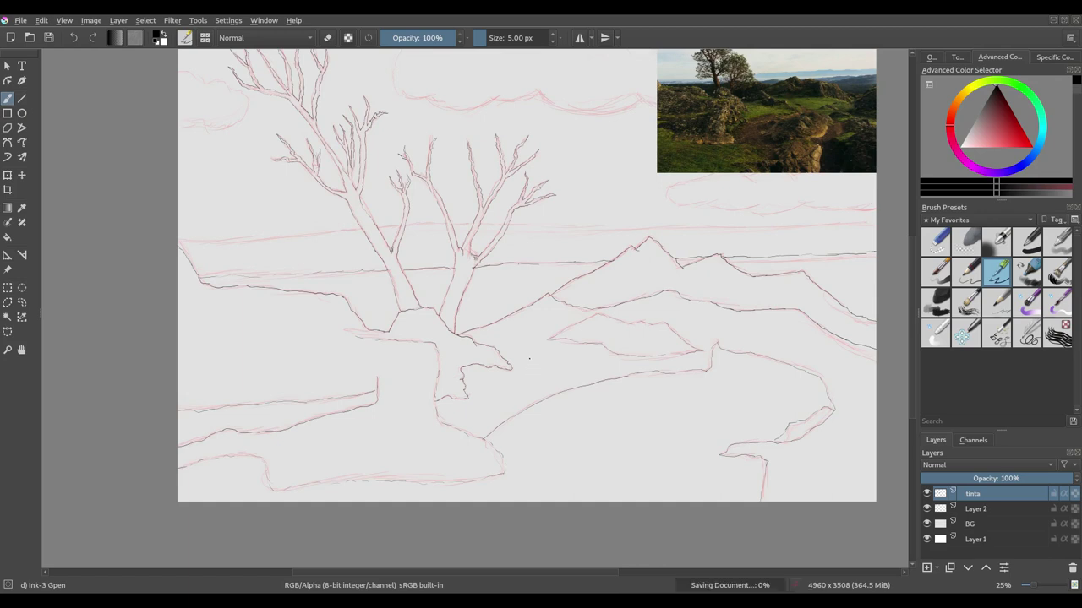
Step: Trace the horizon line in black across the centre and right side
drag(531, 358, 463, 395)
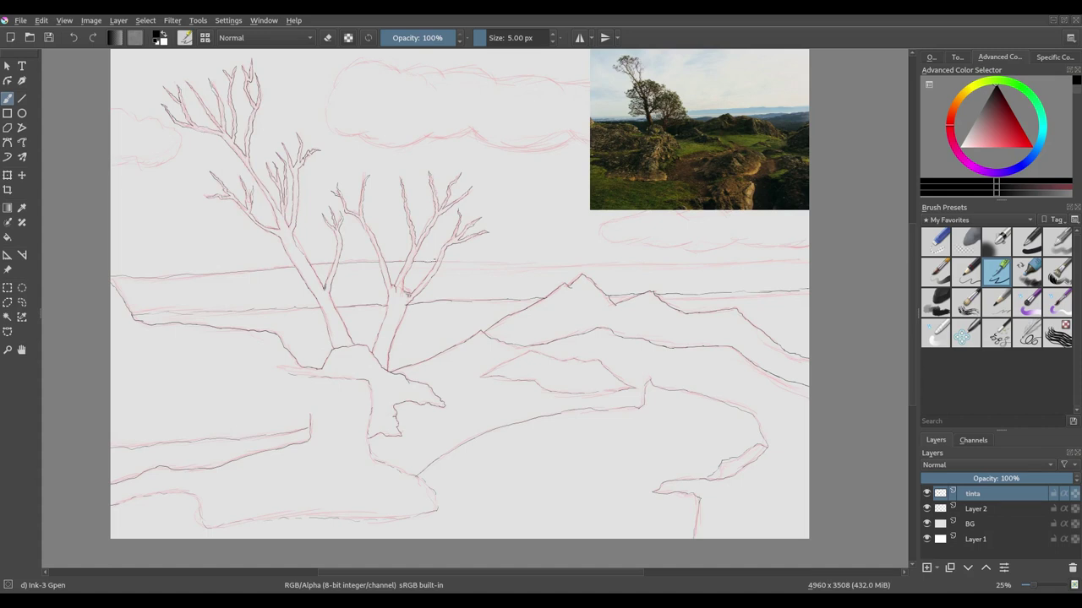
drag(448, 262, 505, 264)
drag(600, 263, 775, 262)
scroll(468, 294, up, 1)
scroll(469, 294, up, 1)
scroll(497, 262, up, 1)
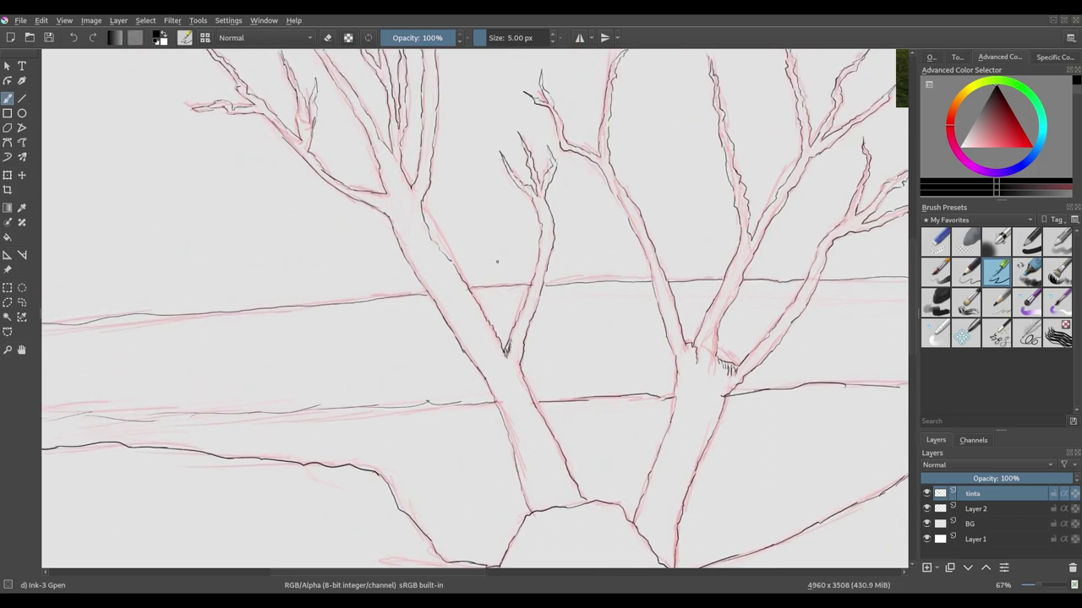
key(e)
key(e)
key(e)
key(e)
drag(815, 266, 723, 266)
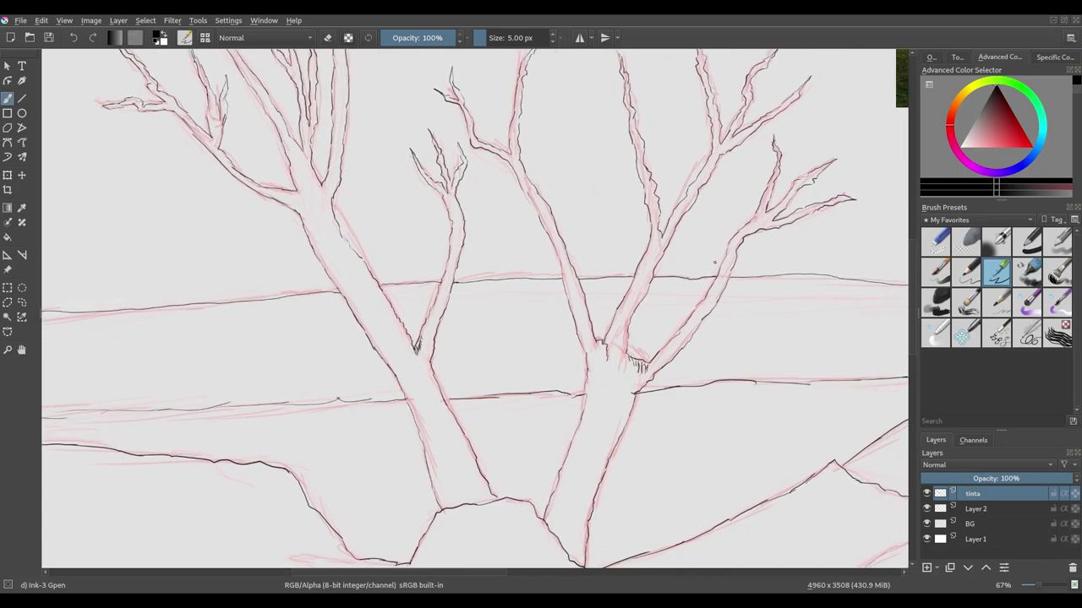
drag(489, 135, 531, 359)
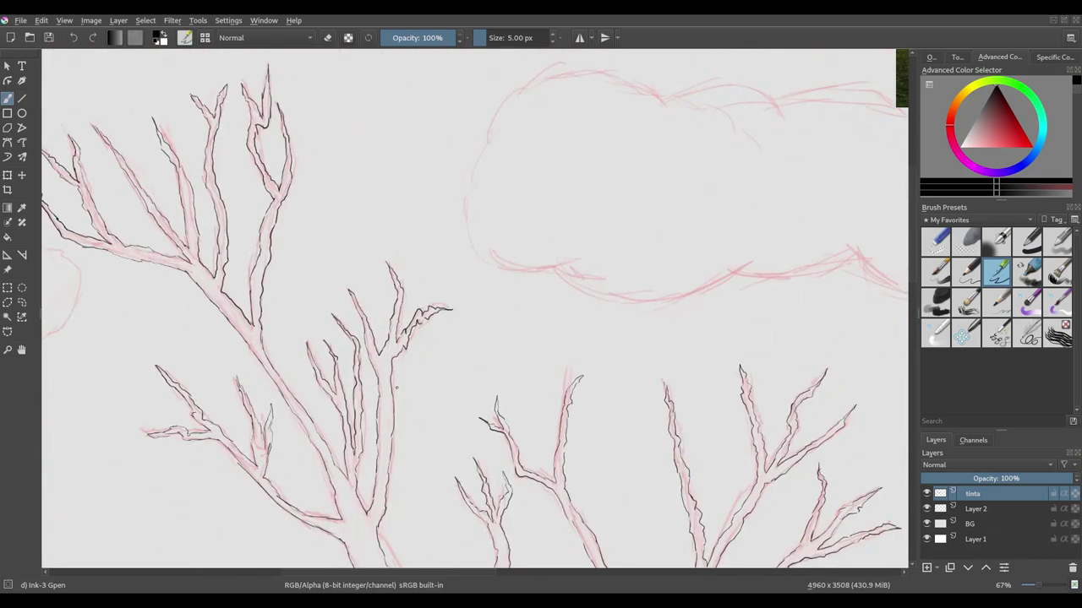
key(minus)
key(minus)
key(minus)
drag(263, 344, 455, 256)
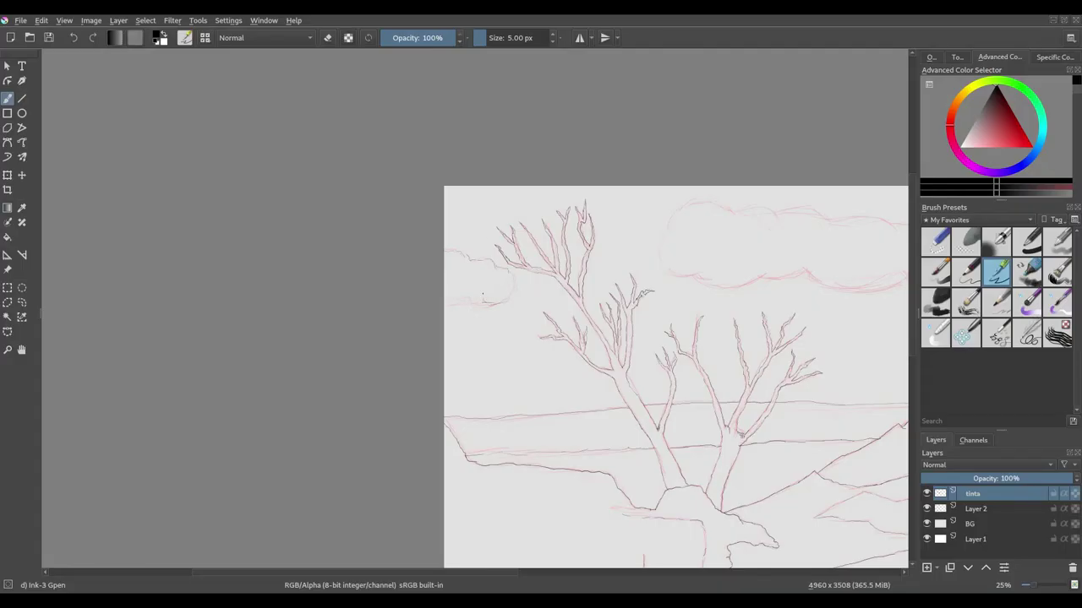
Step: Drag the reference photo to the top-left with the Reference Images tool, then ink a piece of cloud outline
mouse_move(682, 221)
mouse_down()
mouse_move(539, 264)
mouse_move(479, 222)
mouse_up()
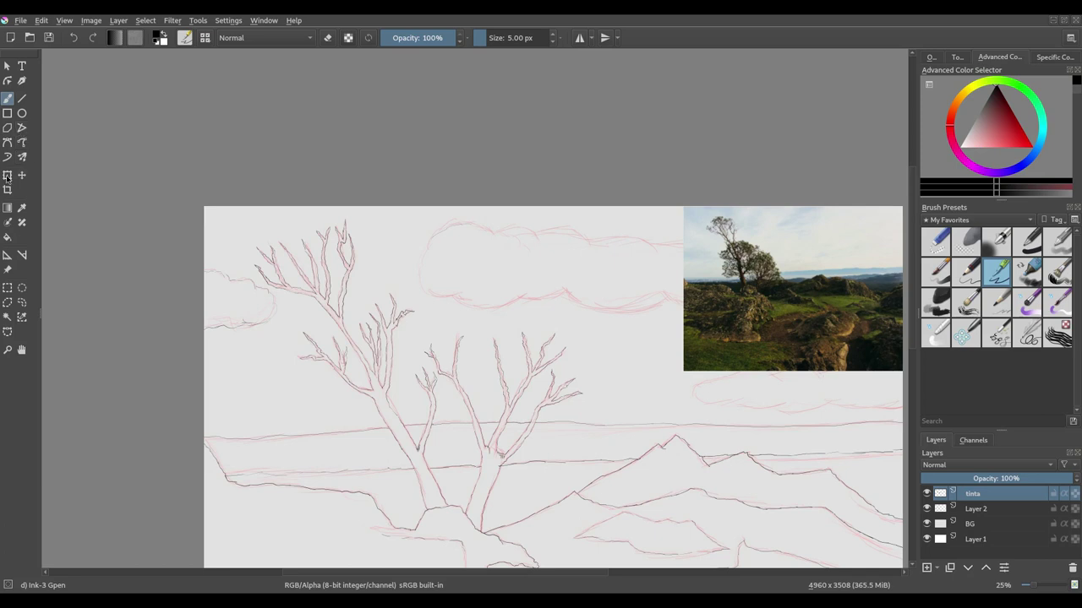
click(7, 270)
mouse_move(736, 325)
mouse_down()
mouse_move(280, 290)
mouse_move(275, 403)
mouse_up()
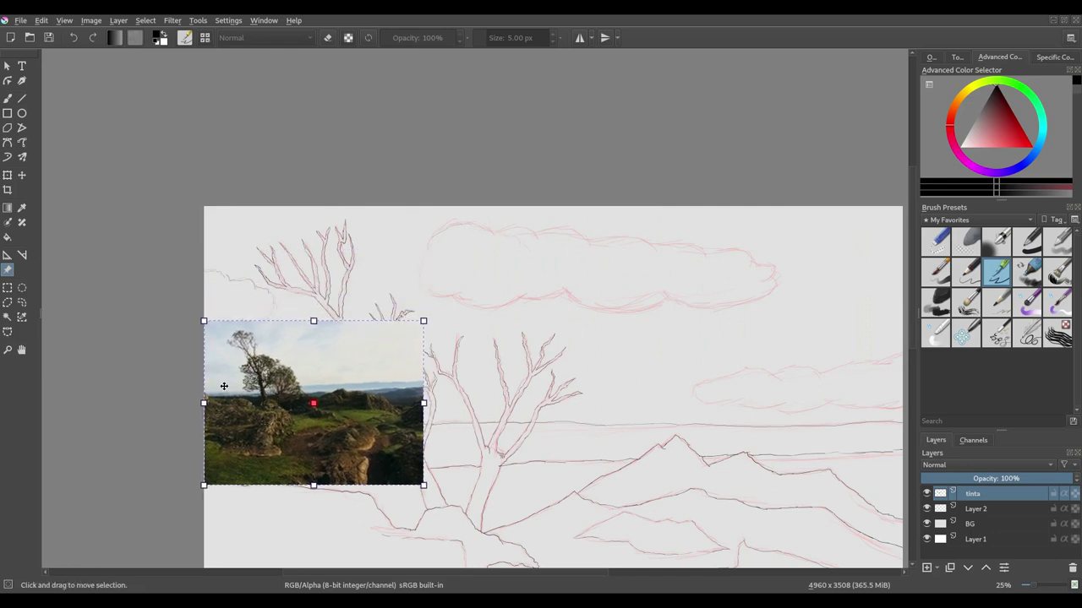
click(8, 97)
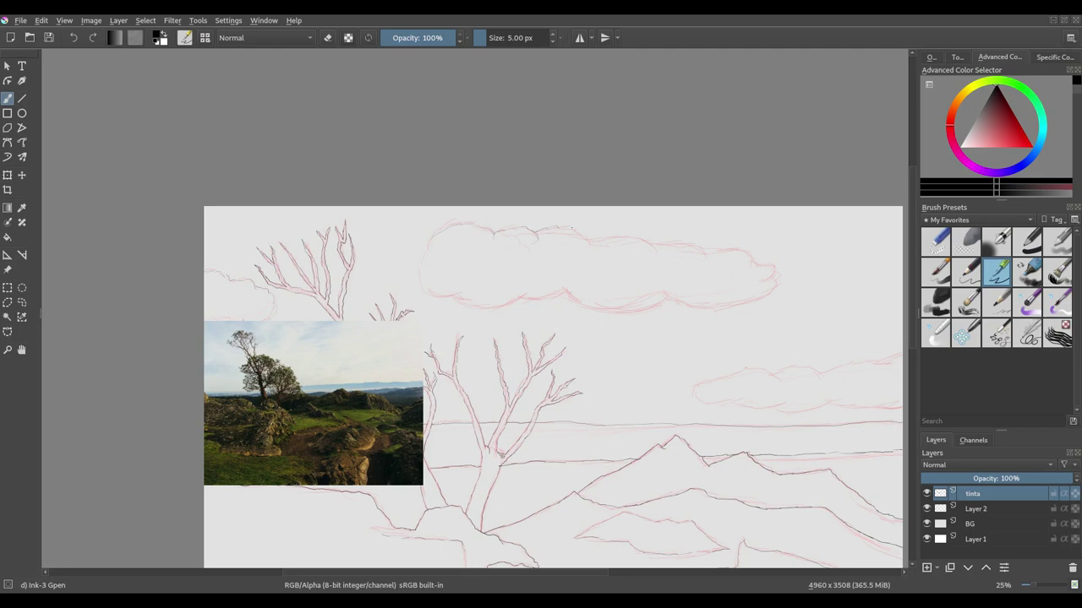
drag(592, 235, 676, 249)
Step: Ink short segments of the lower-right, lower and left cloud outlines in black
mouse_move(740, 304)
mouse_down()
mouse_move(760, 299)
mouse_move(610, 312)
mouse_up()
drag(501, 305, 480, 310)
scroll(439, 236, down, 5)
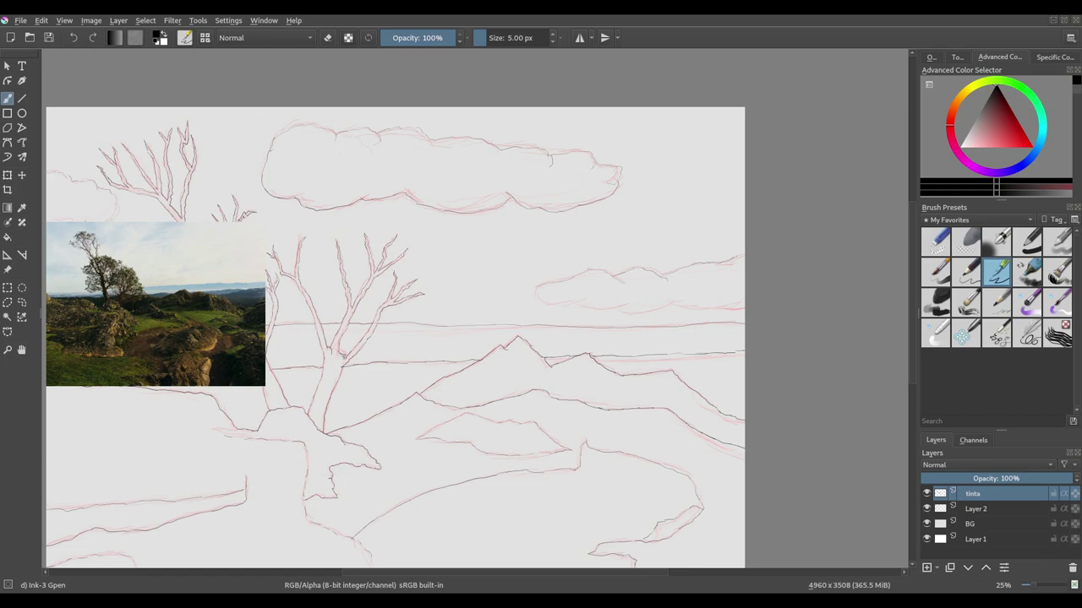
drag(541, 284, 548, 304)
drag(286, 310, 453, 286)
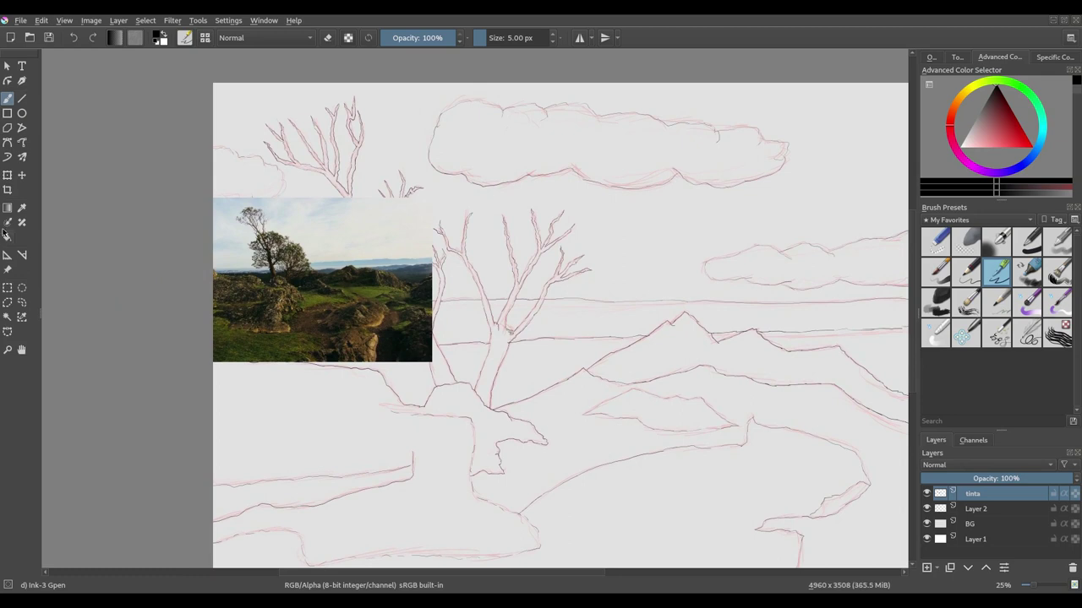
Step: Adjust the reference image, zoom to 33% and return to the Gpen Freehand Brush over the trees
click(7, 269)
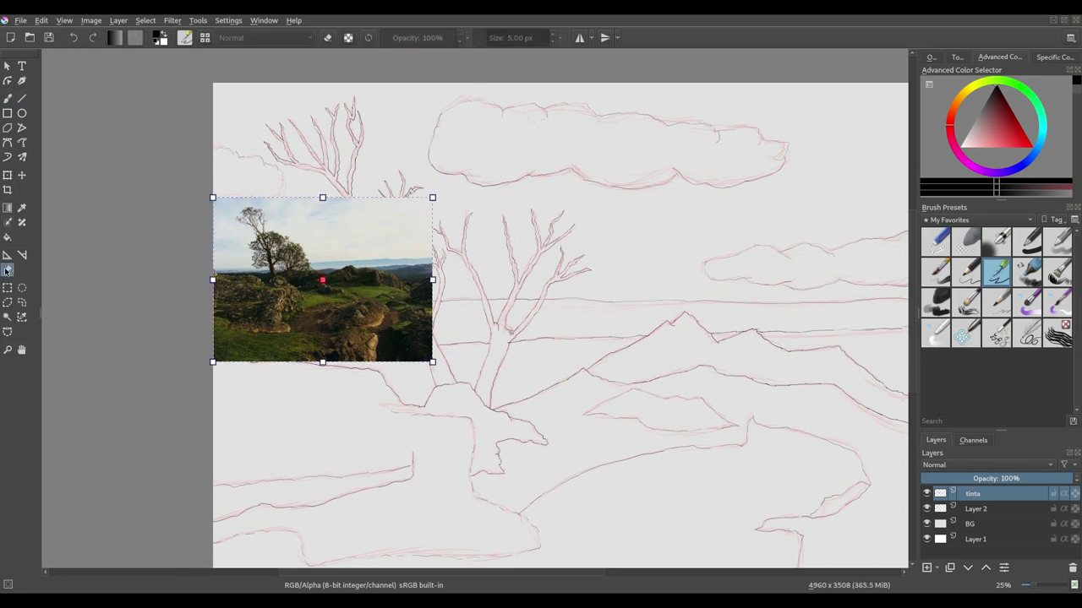
mouse_move(364, 270)
mouse_down()
mouse_move(279, 283)
mouse_move(689, 200)
mouse_move(754, 178)
mouse_move(758, 163)
mouse_up()
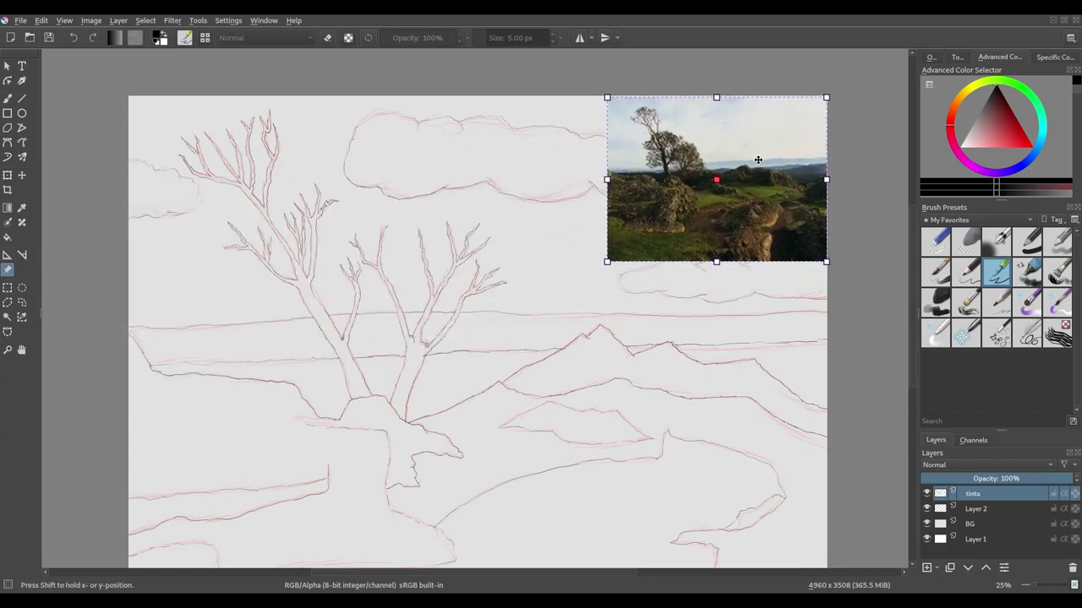
mouse_move(556, 304)
mouse_down()
mouse_move(602, 257)
mouse_move(519, 302)
mouse_move(495, 350)
mouse_move(496, 398)
mouse_up()
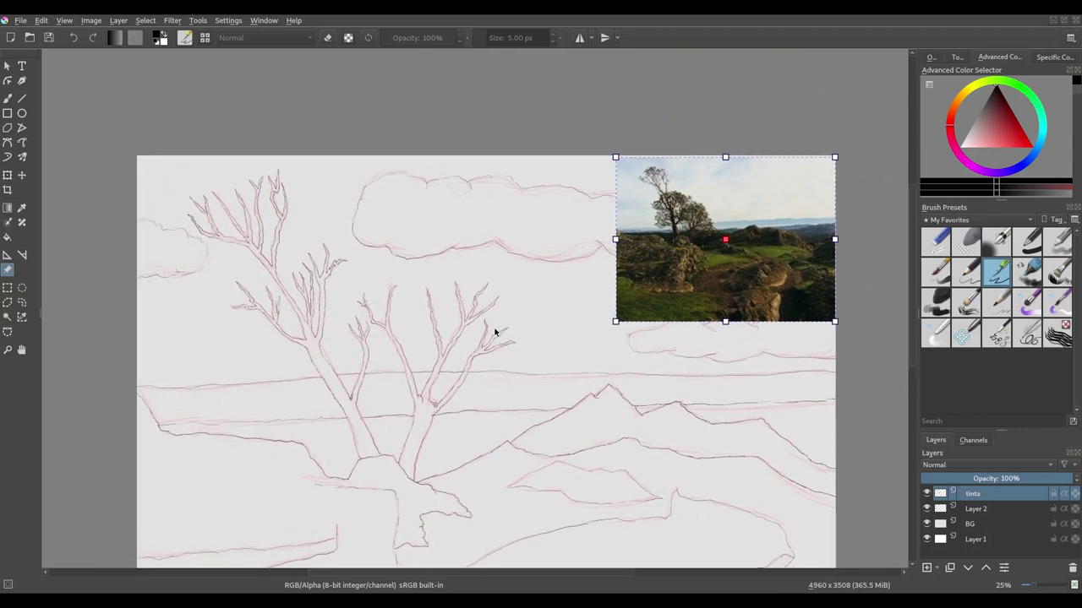
scroll(493, 333, up, 1)
drag(404, 352, 454, 342)
key(b)
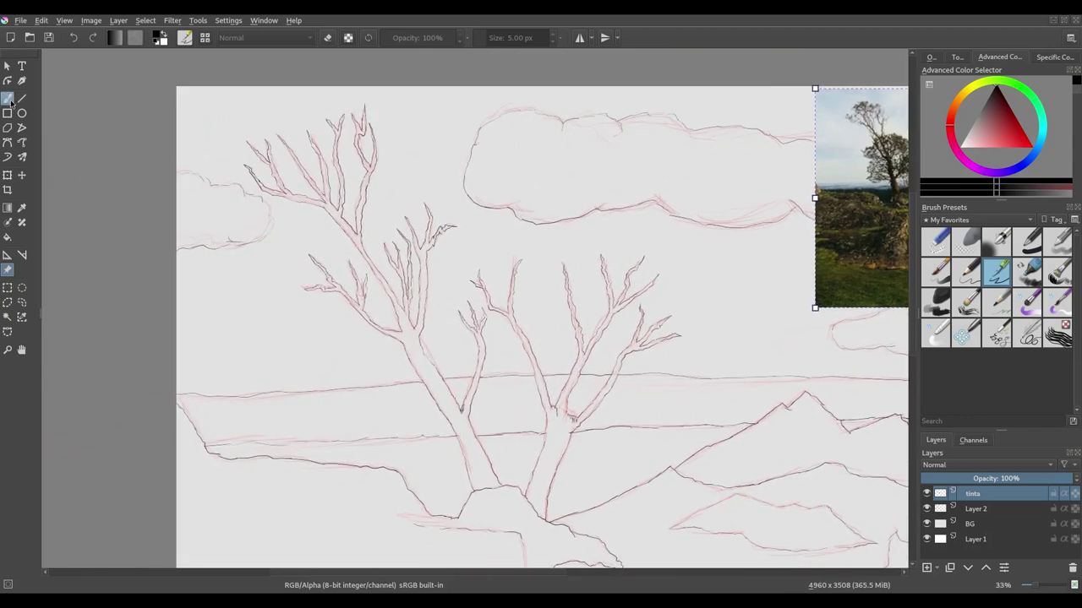
drag(445, 378, 383, 328)
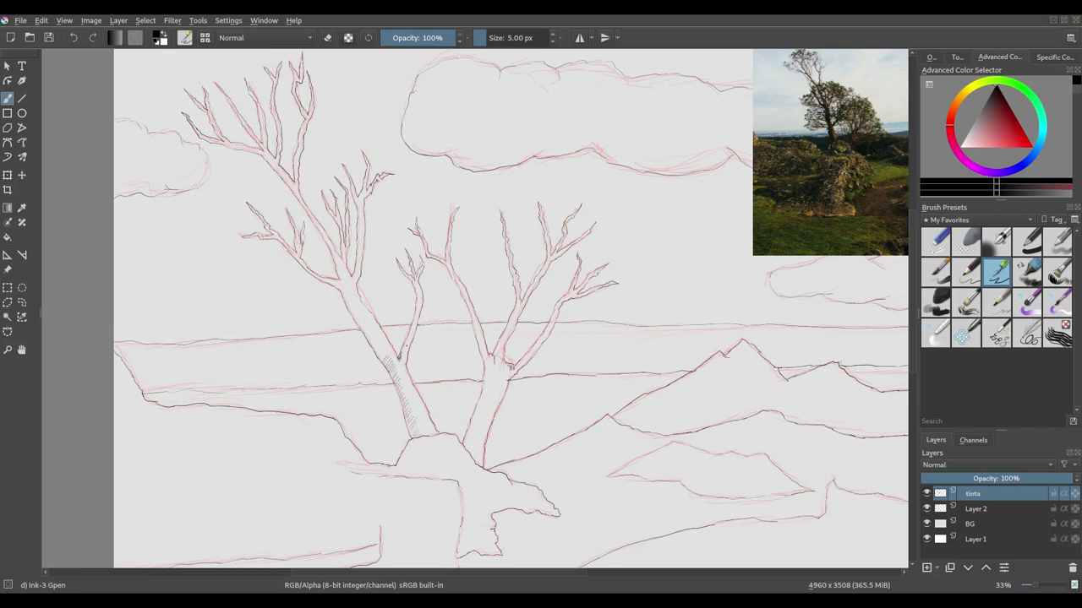
Step: Undo the old hatching, zoom to 100% and erase faint marks above the trunk junction
key(ctrl+z)
key(ctrl+z)
key(ctrl+z)
key(ctrl+z)
scroll(474, 372, up, 2)
scroll(474, 372, up, 1)
scroll(473, 372, up, 2)
click(936, 242)
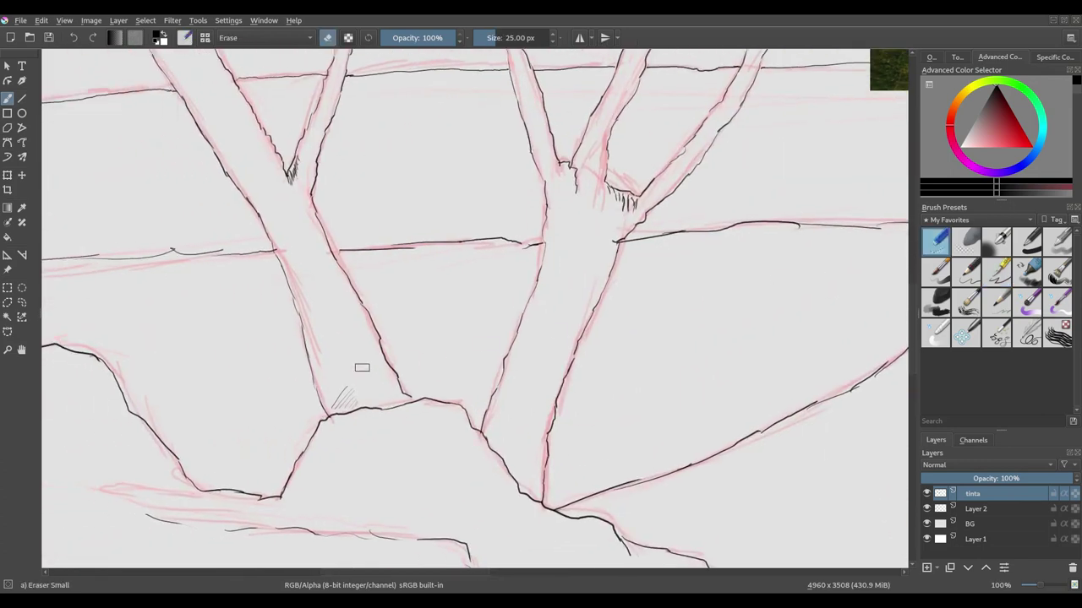
drag(333, 406, 351, 391)
click(998, 271)
Step: With the canvas rotated about 46°, hatch a dense patch along the lower left trunk
mouse_move(480, 383)
mouse_down()
mouse_move(502, 267)
mouse_move(482, 301)
mouse_up()
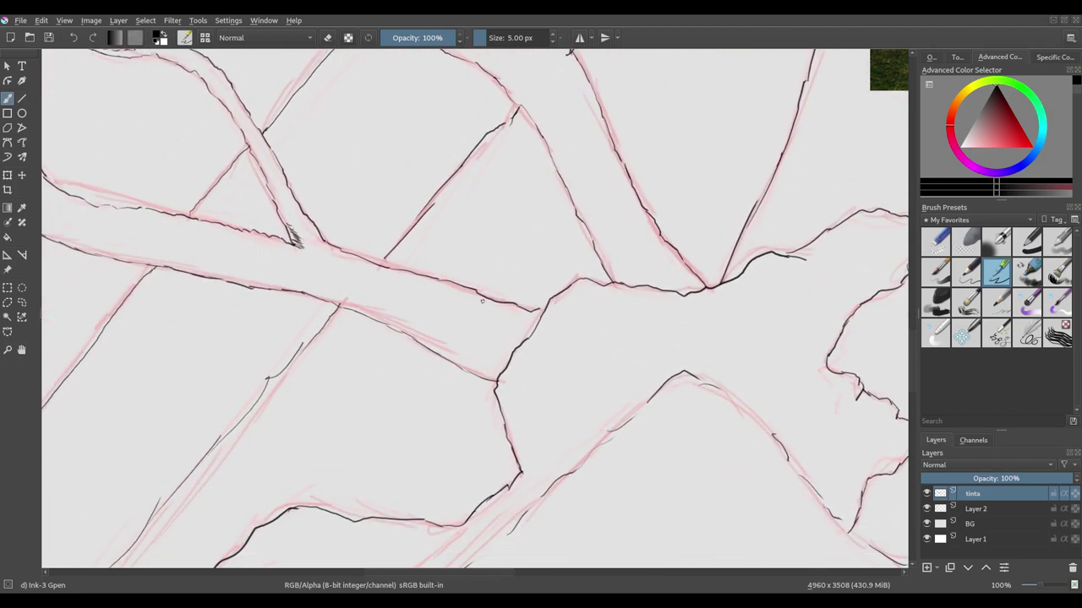
mouse_move(498, 384)
mouse_down()
mouse_move(504, 358)
mouse_move(489, 352)
mouse_up()
drag(483, 375, 480, 345)
mouse_move(475, 375)
mouse_down()
mouse_move(477, 343)
mouse_move(466, 345)
mouse_up()
mouse_move(462, 367)
mouse_down()
mouse_move(464, 338)
mouse_move(437, 325)
mouse_up()
drag(431, 351, 424, 319)
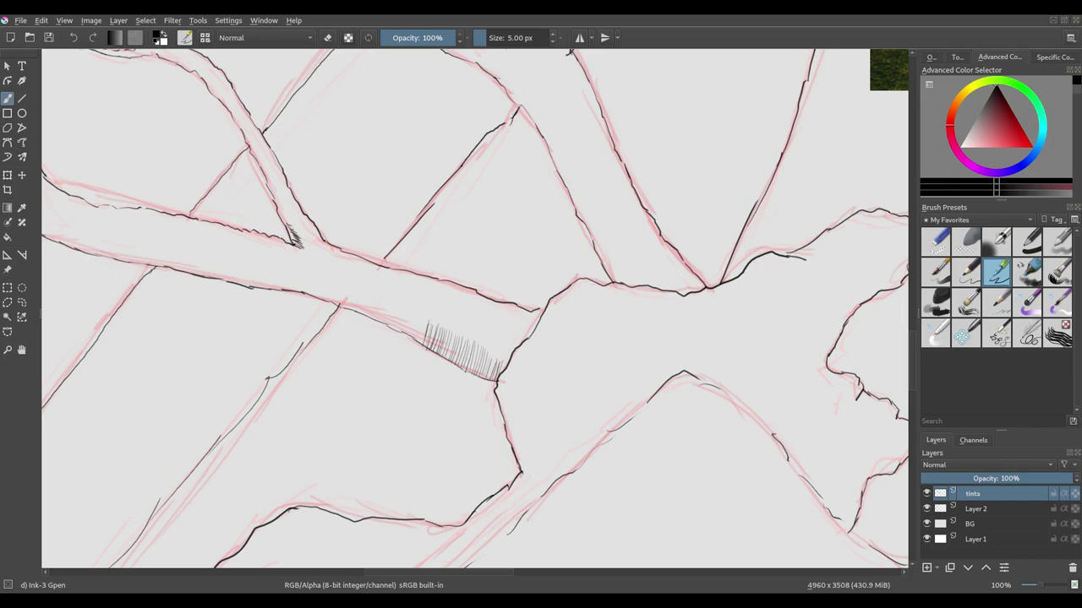
key(6)
key(6)
key(6)
key(e)
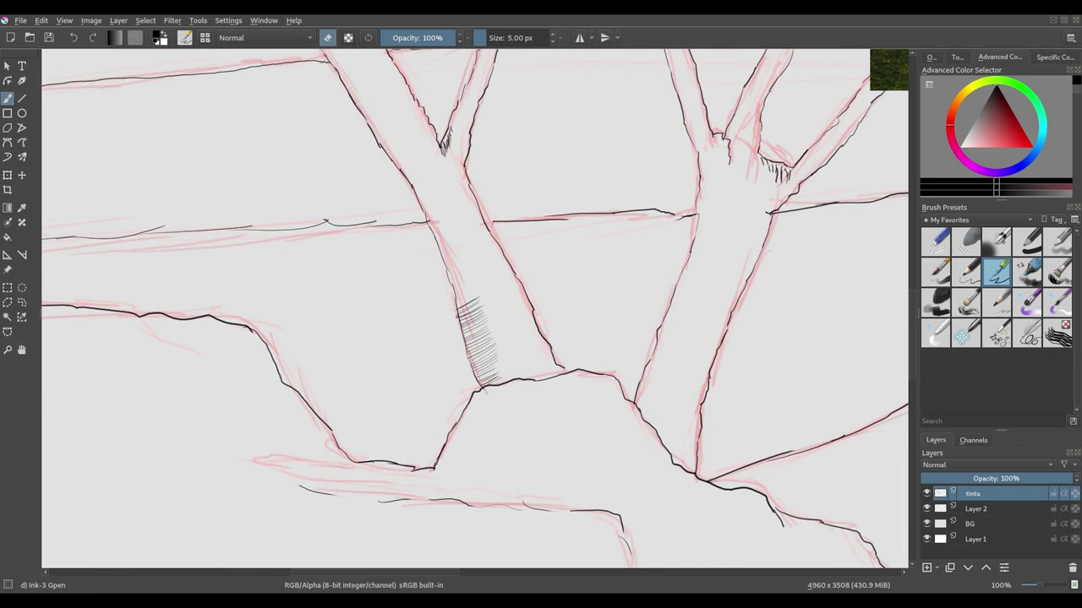
key(e)
Step: Erase the stray hatch marks at the left and right branch forks with Eraser Small
drag(492, 304, 531, 341)
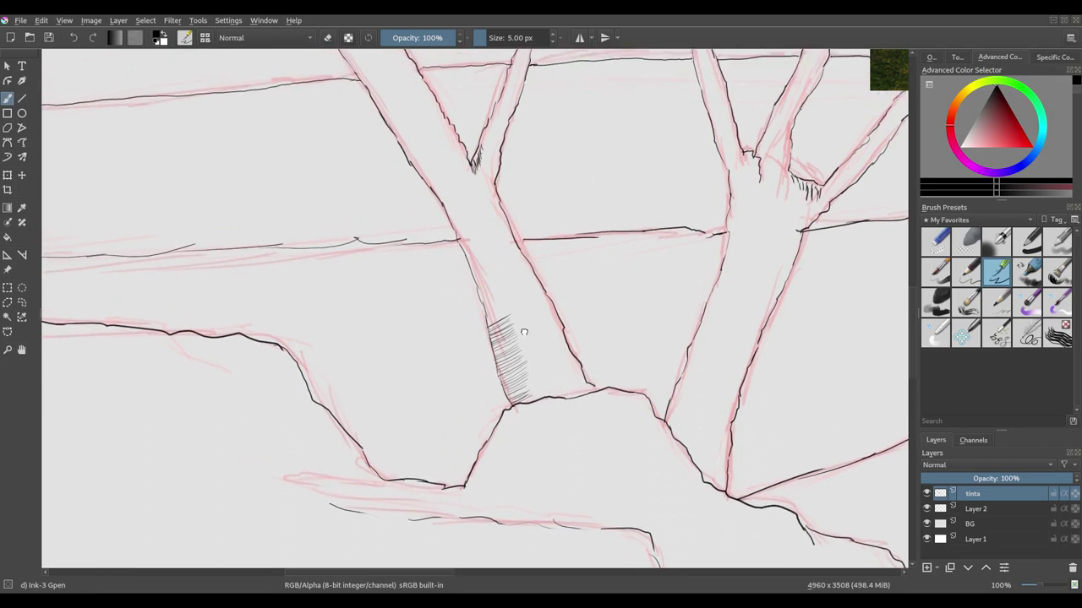
scroll(533, 340, up, 2)
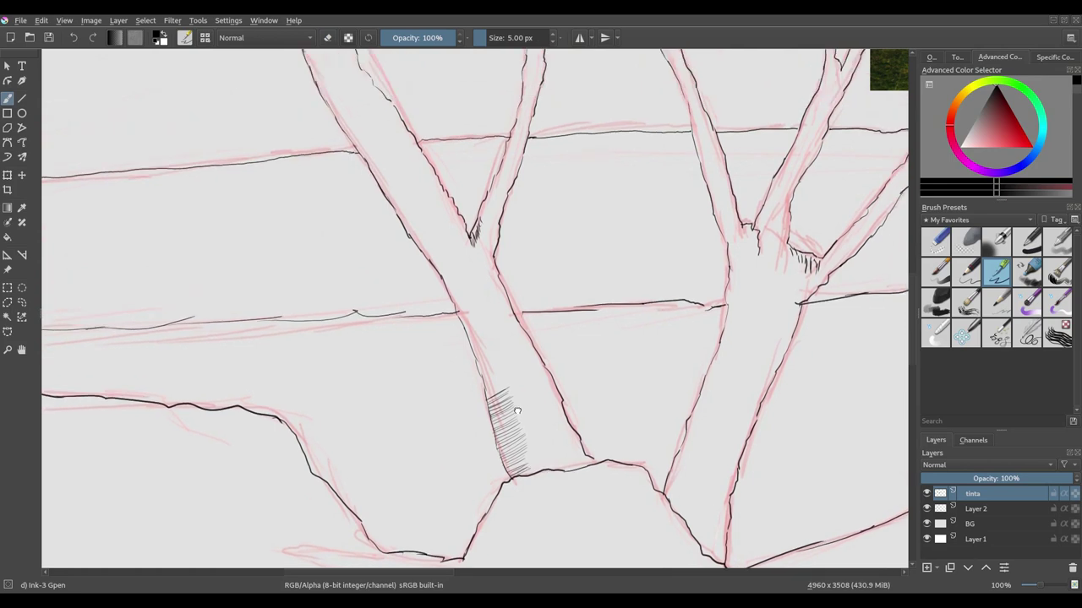
scroll(448, 256, up, 2)
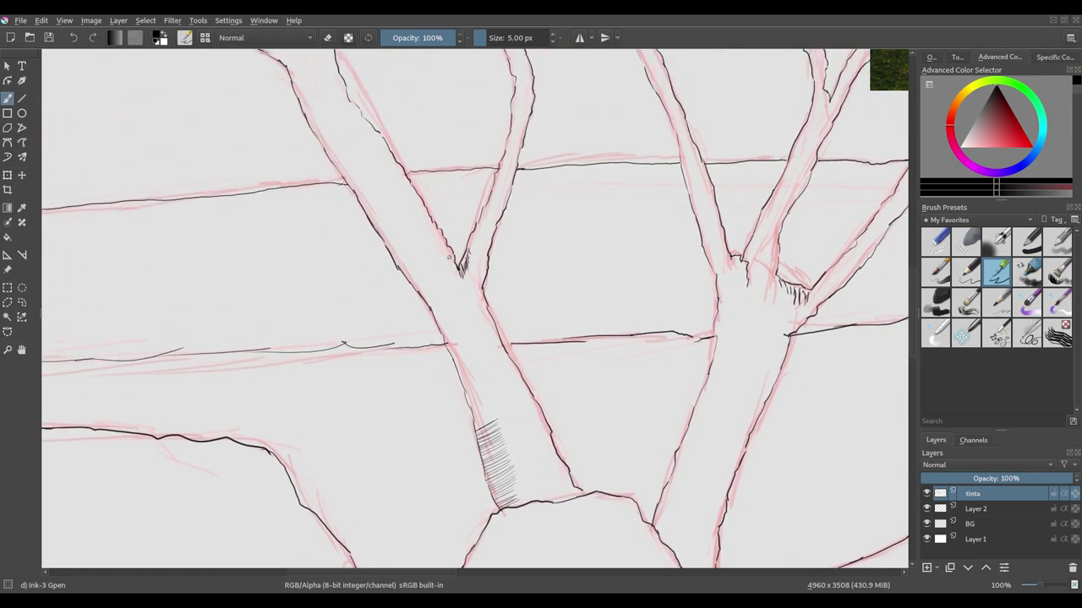
click(939, 247)
drag(464, 267, 461, 276)
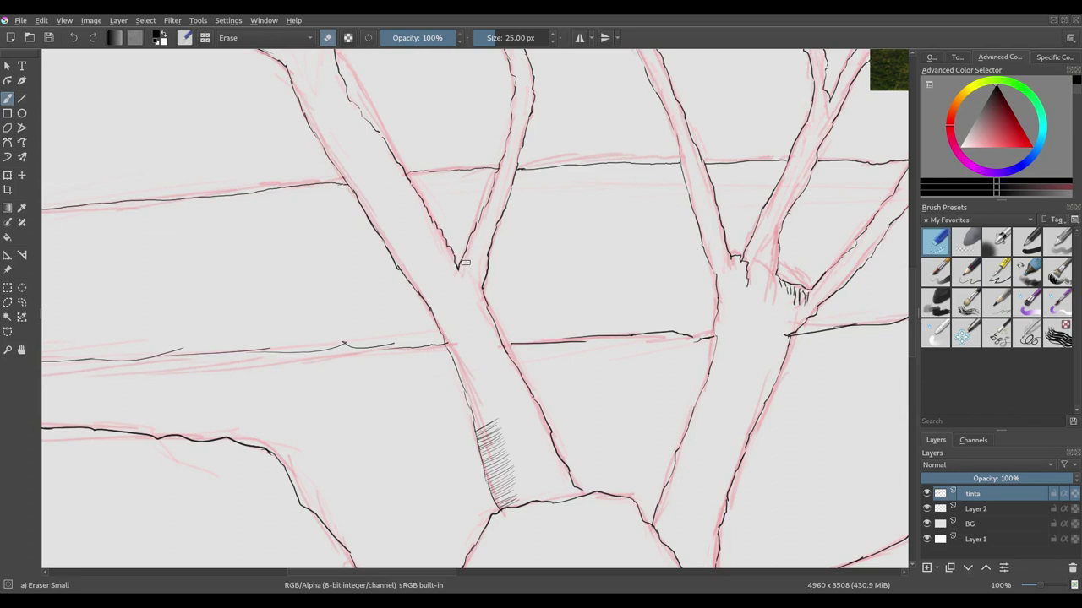
drag(753, 276, 803, 306)
Step: Pan and zoom around the tree trunks to review the new hatching
scroll(528, 374, down, 3)
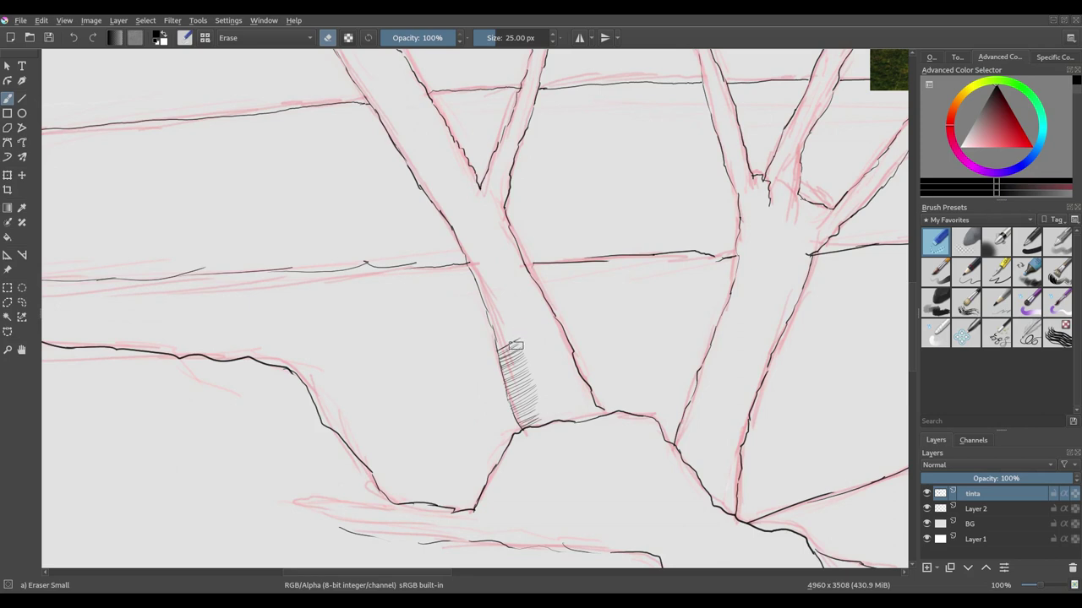
drag(545, 350, 506, 387)
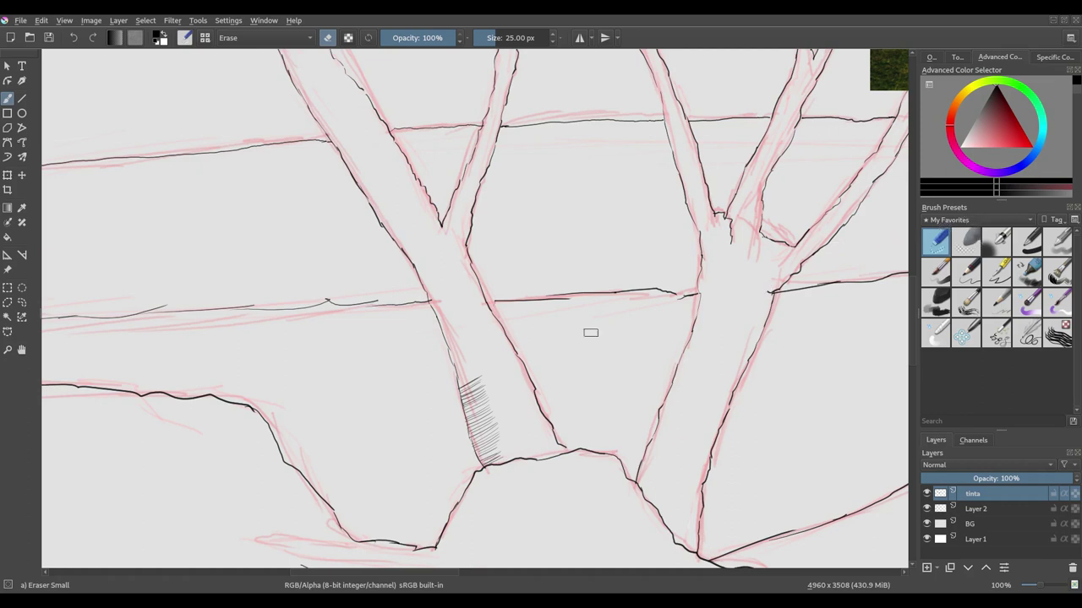
drag(476, 367, 438, 420)
scroll(439, 420, up, 1)
scroll(439, 420, right, 1)
scroll(719, 232, up, 2)
scroll(719, 232, right, 2)
scroll(661, 257, down, 2)
Step: Nudge the reference photo, zoom into it, and sample brown from its tree trunk
scroll(665, 251, down, 2)
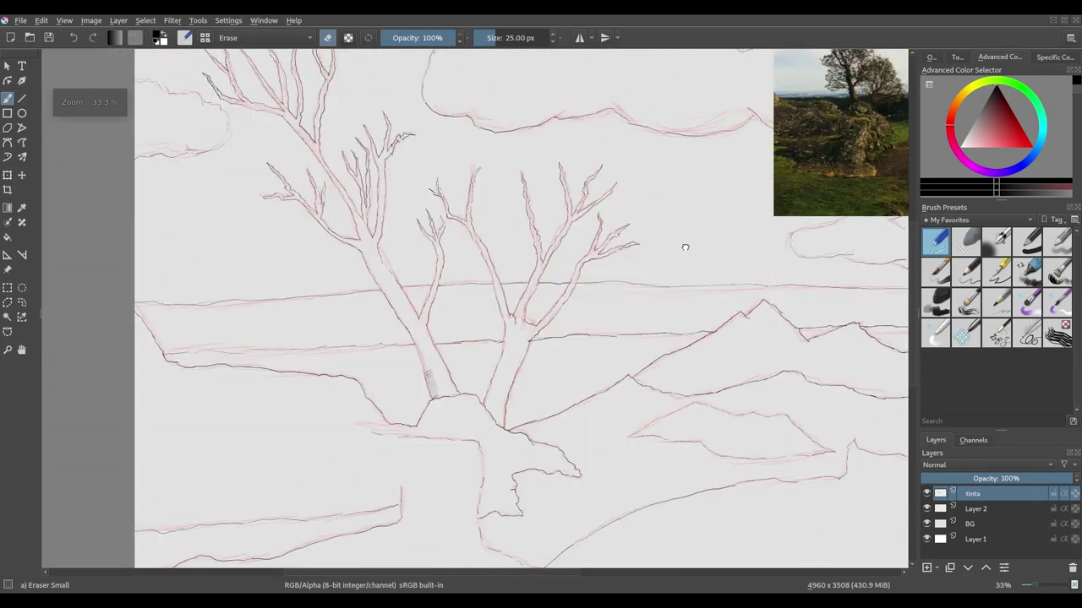
scroll(684, 245, up, 1)
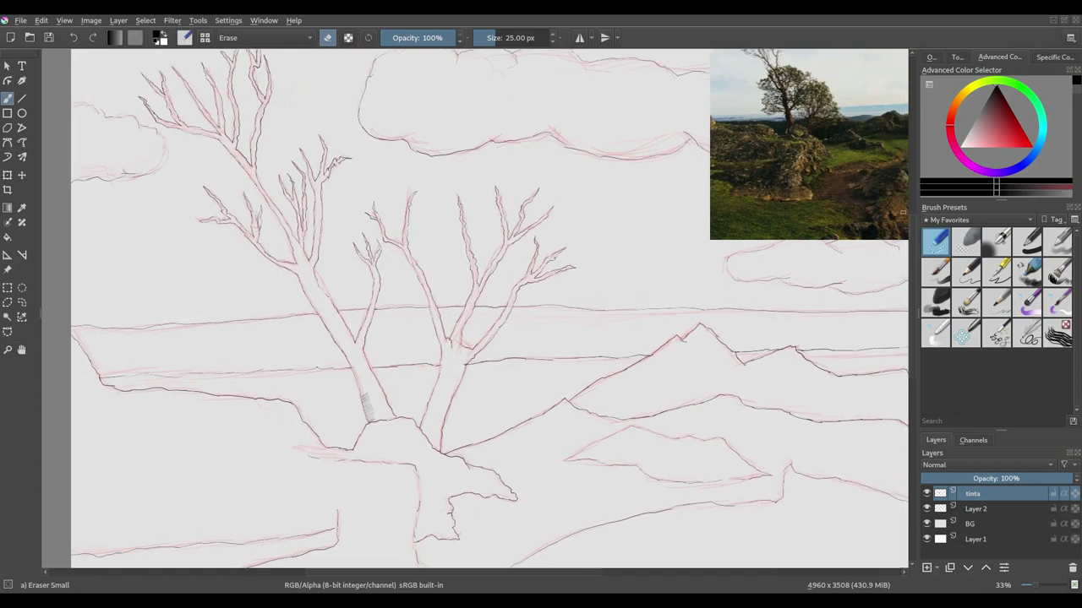
click(7, 269)
drag(761, 182, 761, 181)
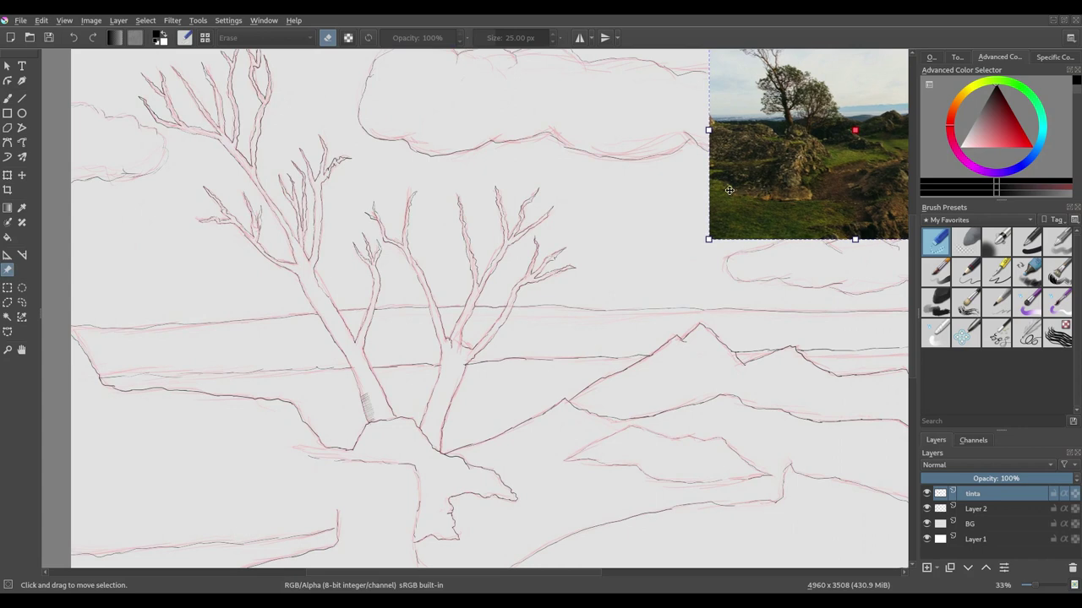
click(8, 98)
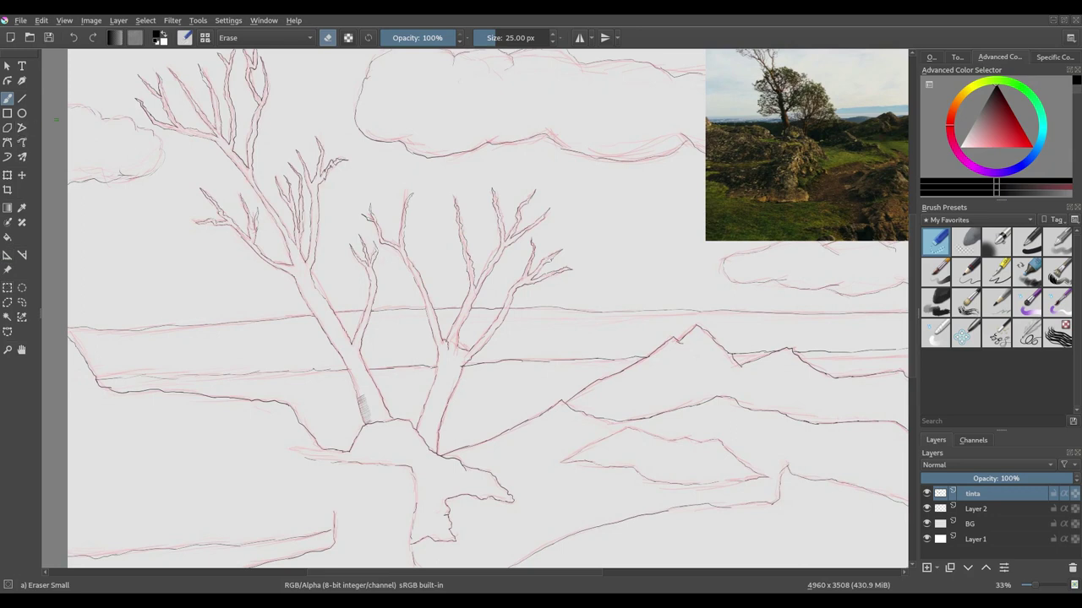
drag(107, 75, 93, 147)
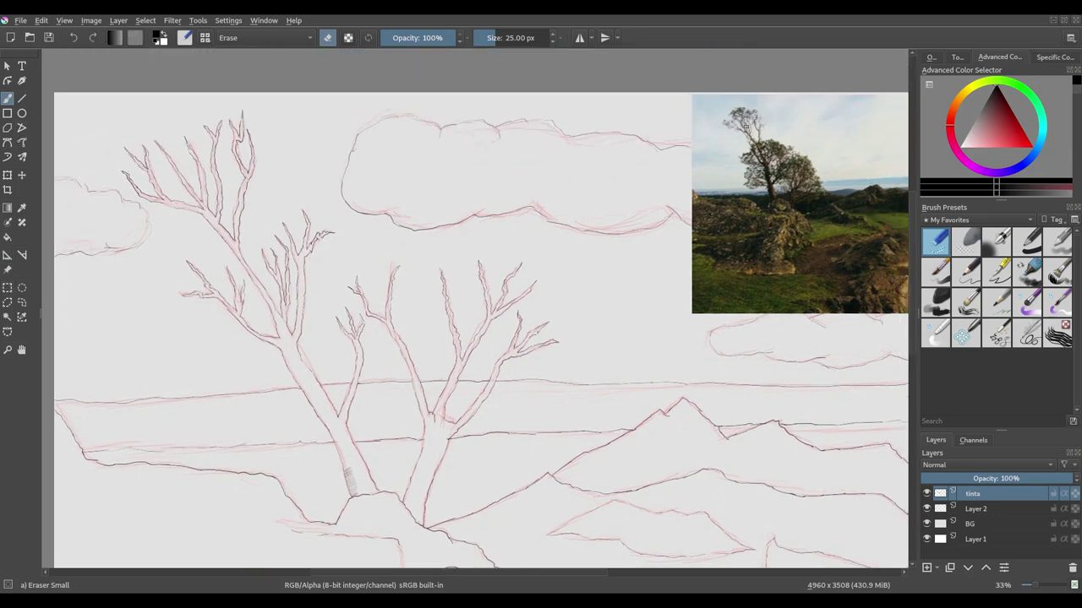
scroll(814, 164, up, 5)
scroll(466, 280, up, 2)
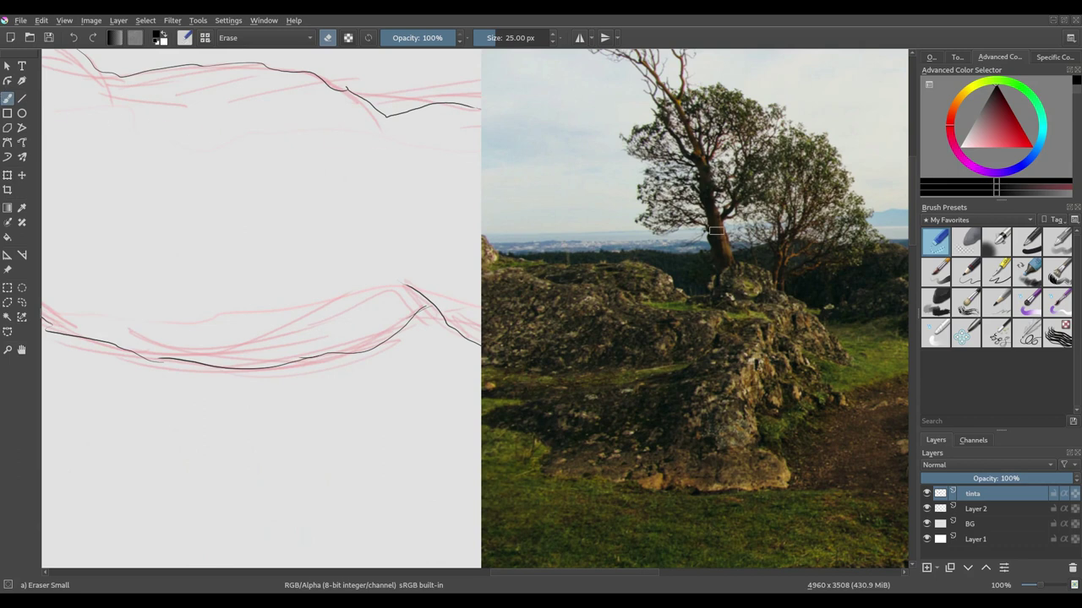
ctrl+click(731, 240)
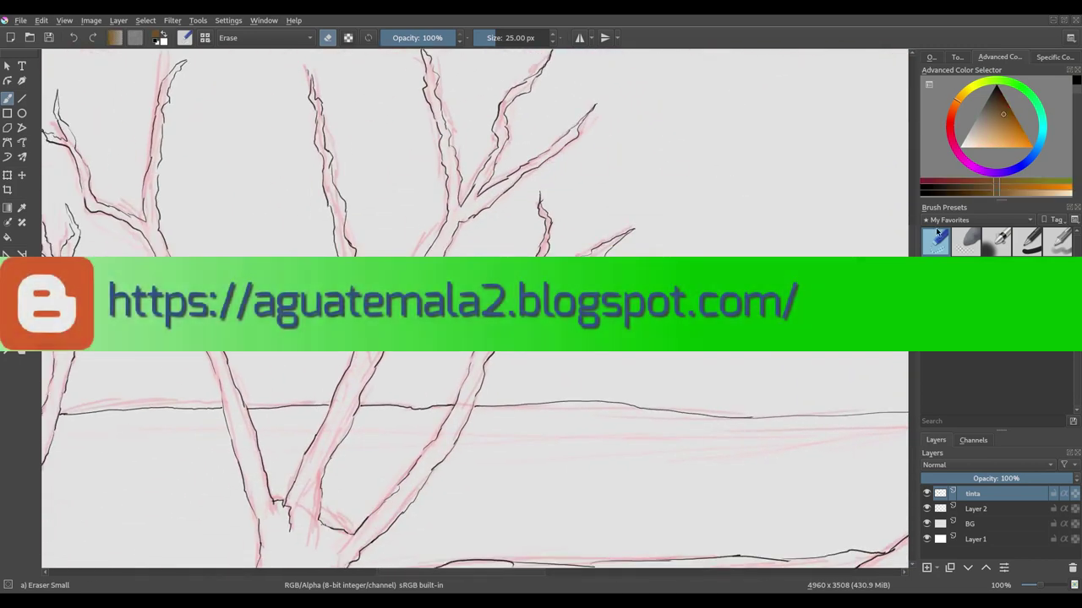
Step: Select the Basic-1 brush at about 68 px and undo the brown trunk stroke
click(1027, 241)
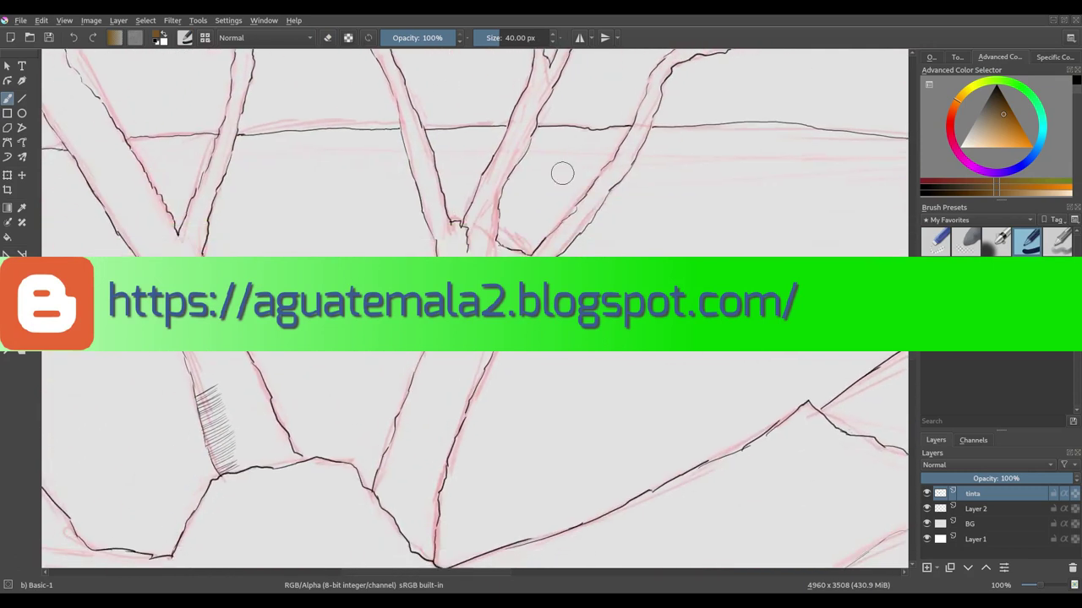
mouse_move(237, 234)
mouse_down()
mouse_move(236, 193)
mouse_move(281, 300)
mouse_up()
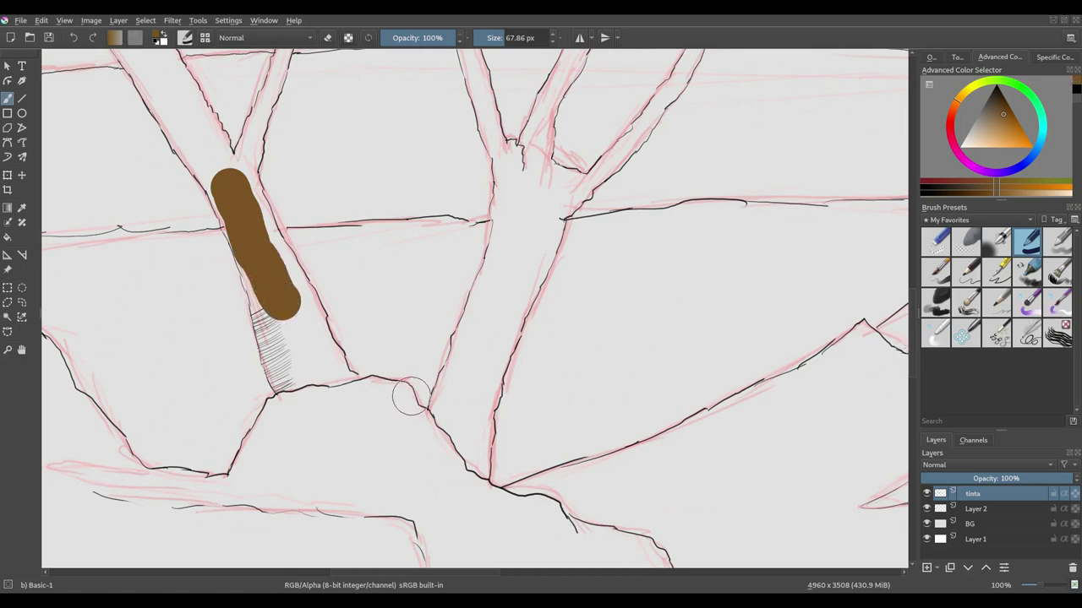
key(ctrl+z)
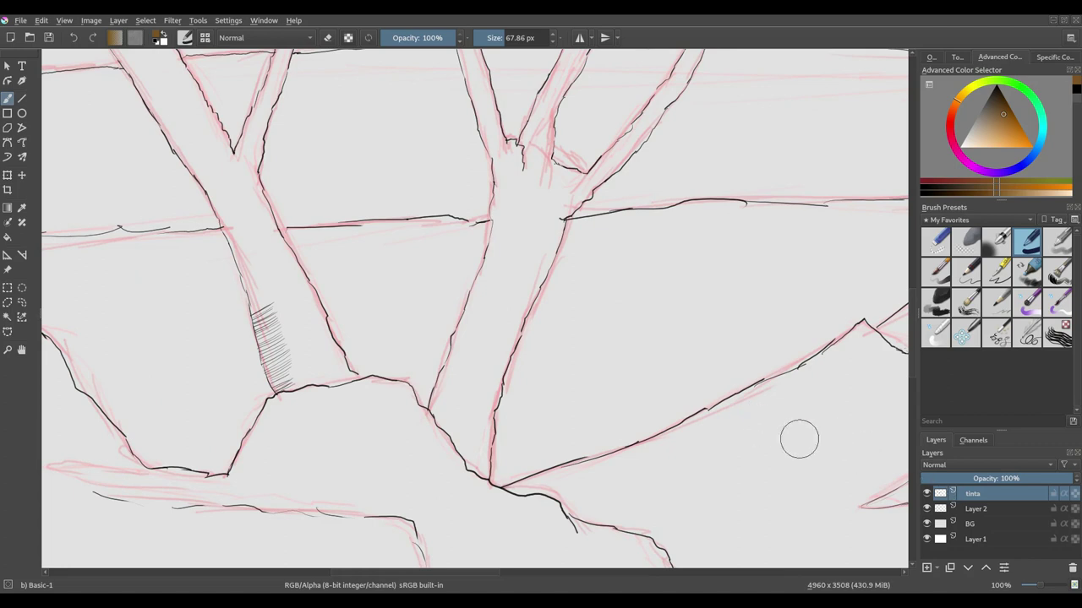
Step: Add hatching strokes to the upper and lower parts of the trunk's shaded patch
scroll(606, 459, up, 2)
scroll(473, 442, left, 3)
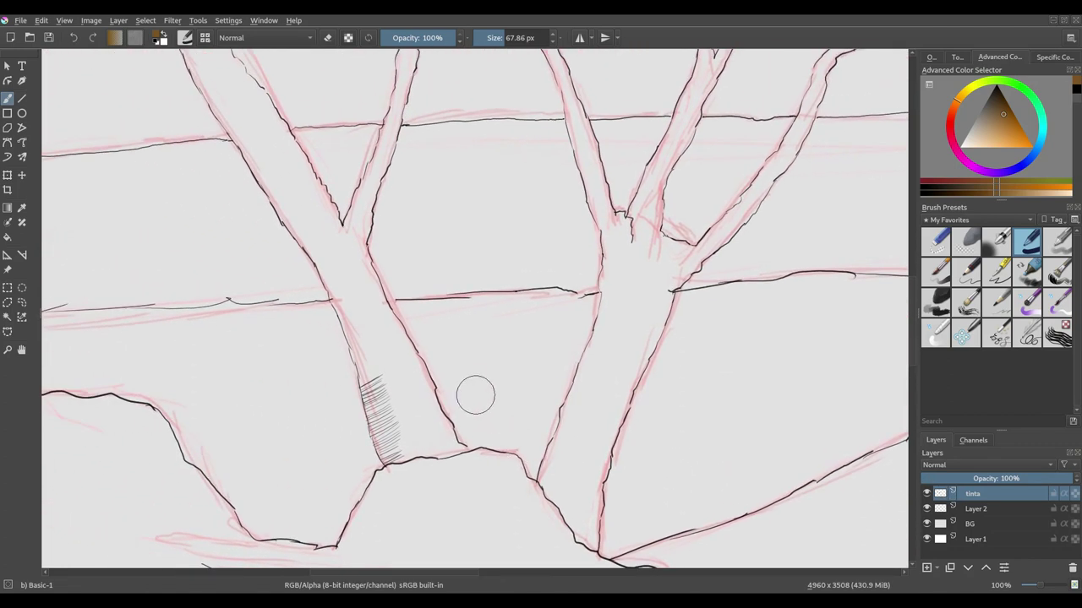
scroll(507, 372, down, 1)
scroll(507, 372, left, 1)
mouse_move(398, 349)
mouse_down()
mouse_move(411, 374)
mouse_move(406, 358)
mouse_up()
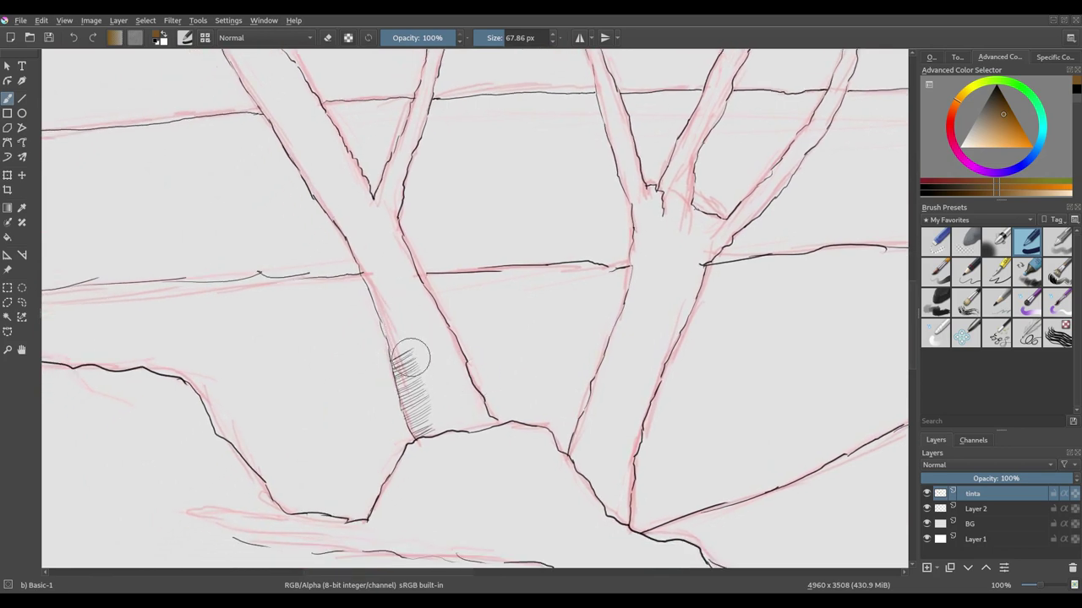
mouse_move(416, 407)
mouse_down()
mouse_move(415, 375)
mouse_move(420, 386)
mouse_move(425, 375)
mouse_up()
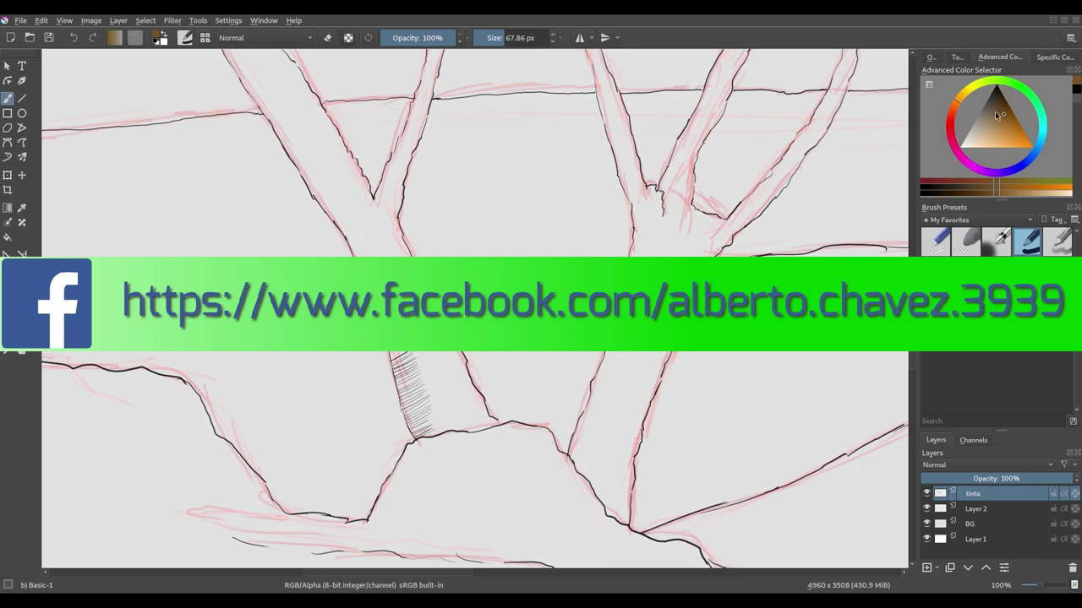
Step: Pick a brown tone and paint a test patch on the left trunk
drag(1001, 109, 999, 103)
drag(400, 281, 412, 331)
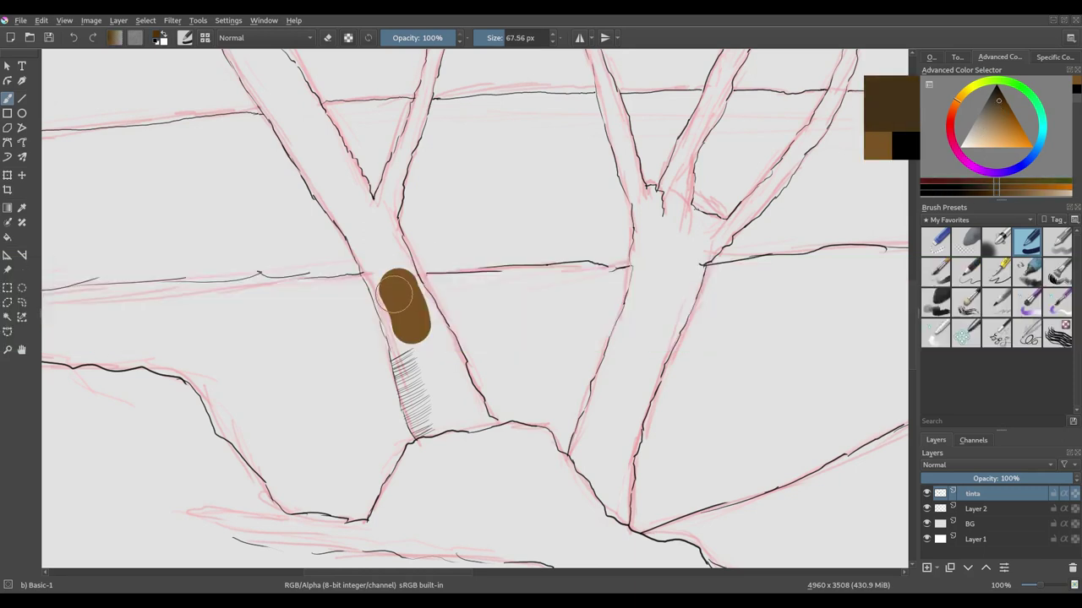
drag(382, 295, 399, 337)
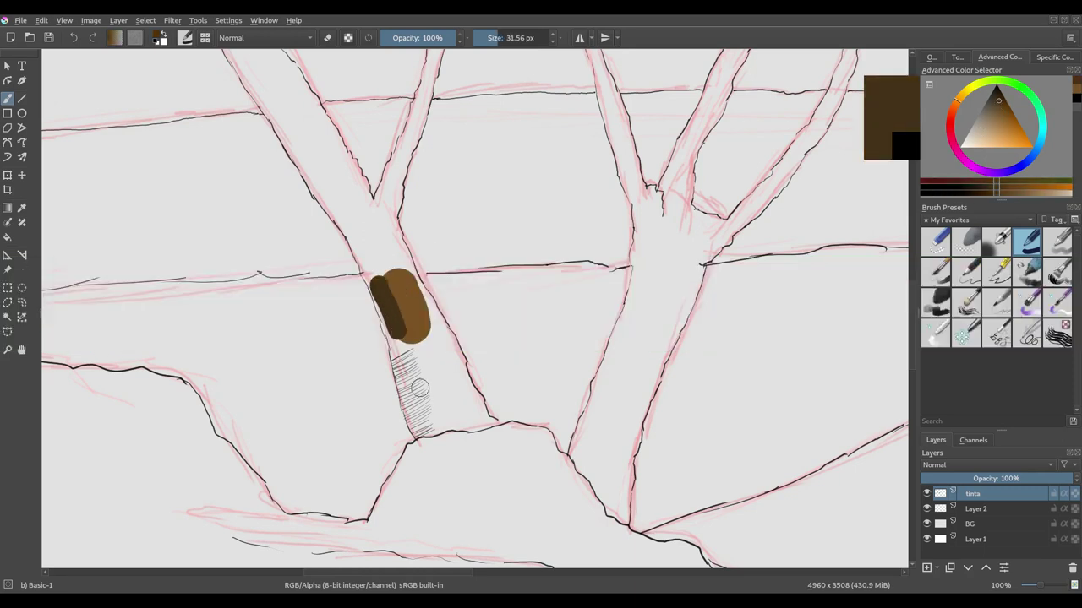
Step: Set Airbrush Soft to 33.70 px, blend the brown patch, then undo the paint
click(999, 243)
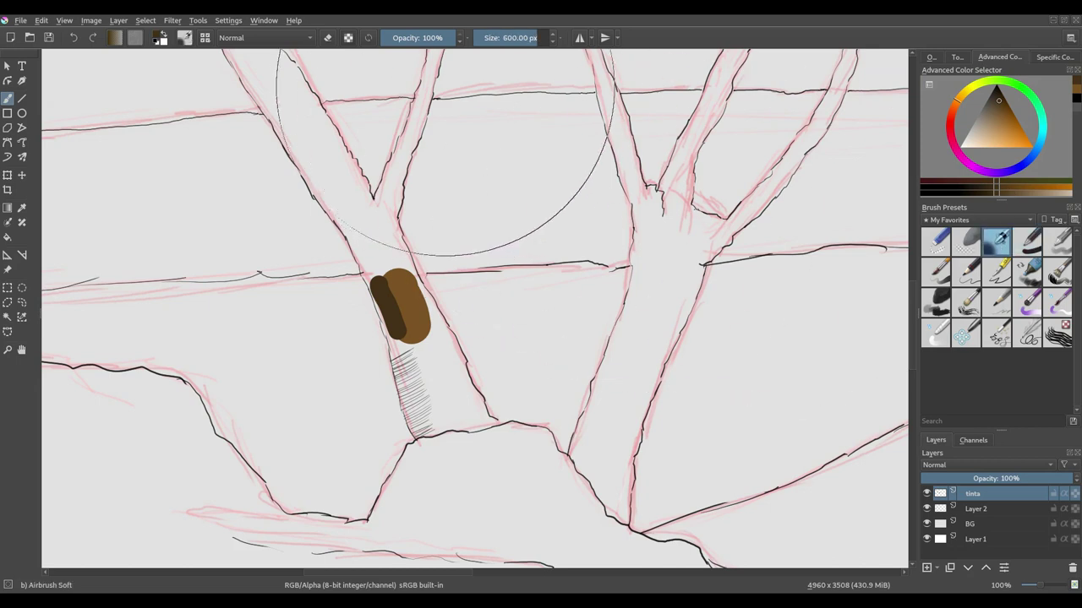
drag(494, 37, 504, 37)
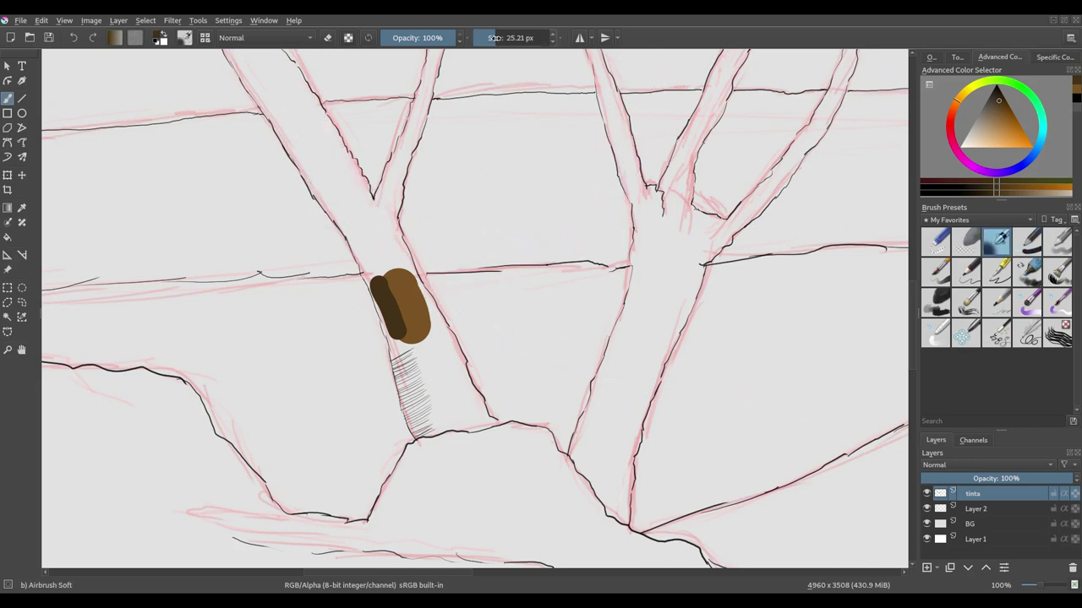
key(bracketleft)
mouse_move(396, 307)
mouse_down()
mouse_move(388, 282)
mouse_move(408, 341)
mouse_move(389, 279)
mouse_move(415, 336)
mouse_up()
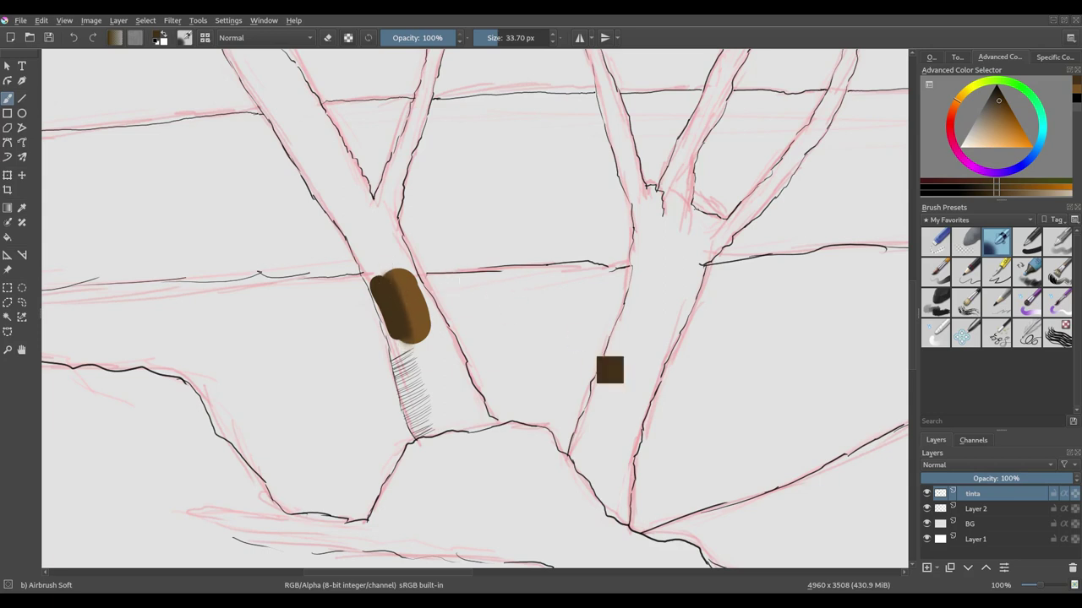
key(ctrl+z)
key(ctrl+z)
key(ctrl+z)
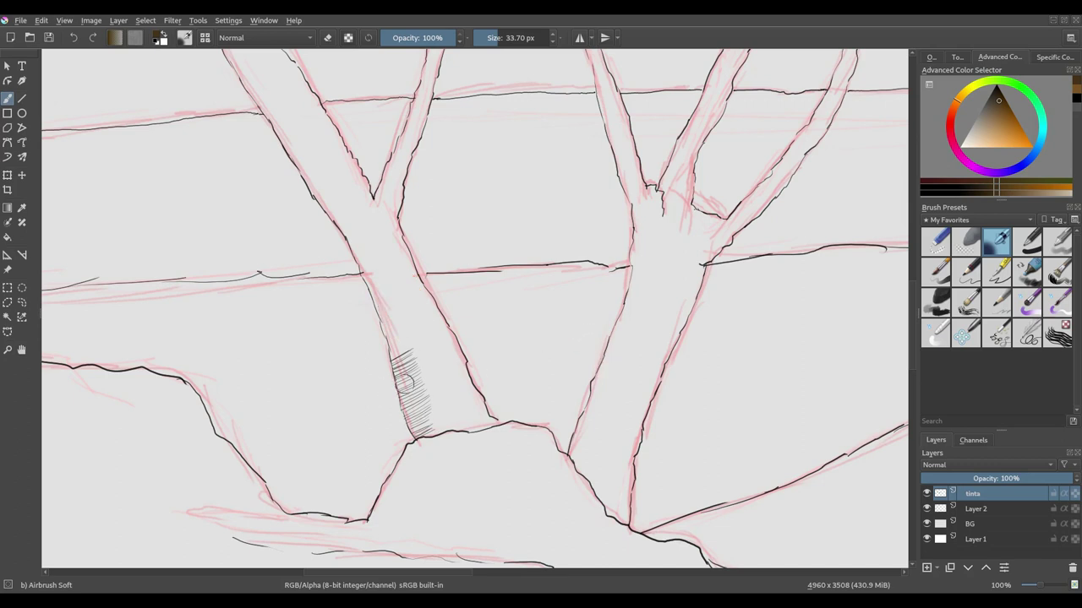
Step: Zoom out to see more of the landscape and save the drawing
scroll(389, 279, down, 1)
scroll(448, 295, down, 1)
scroll(448, 295, down, 2)
scroll(448, 295, down, 2)
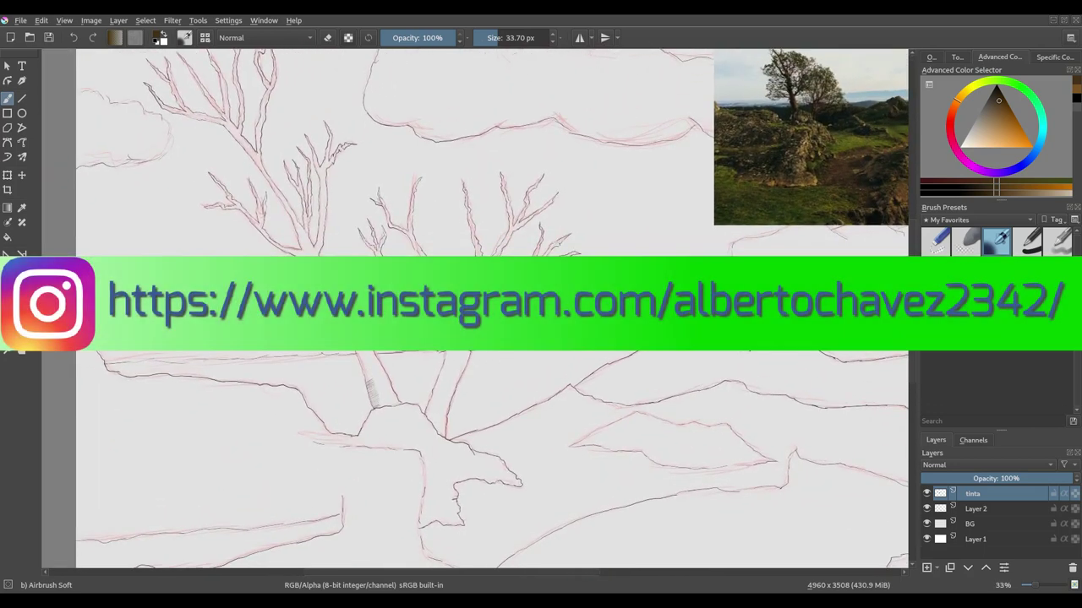
drag(548, 401, 472, 359)
key(ctrl+s)
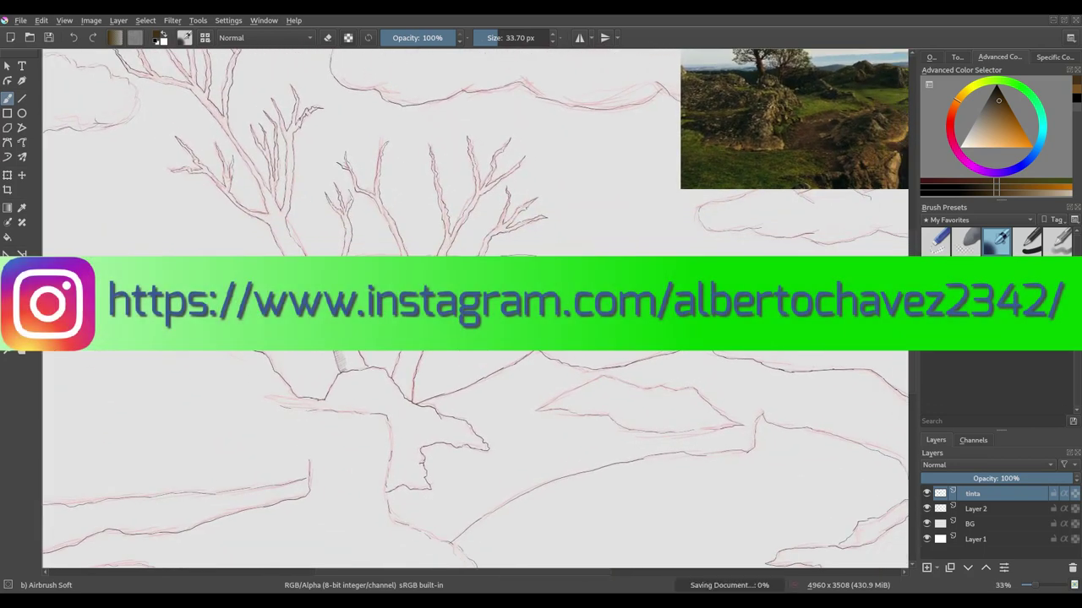
Step: Toggle the red sketch layer off and on, then ink a short hill line with the 5 px Ink-3 Gpen
click(926, 509)
drag(795, 490, 708, 289)
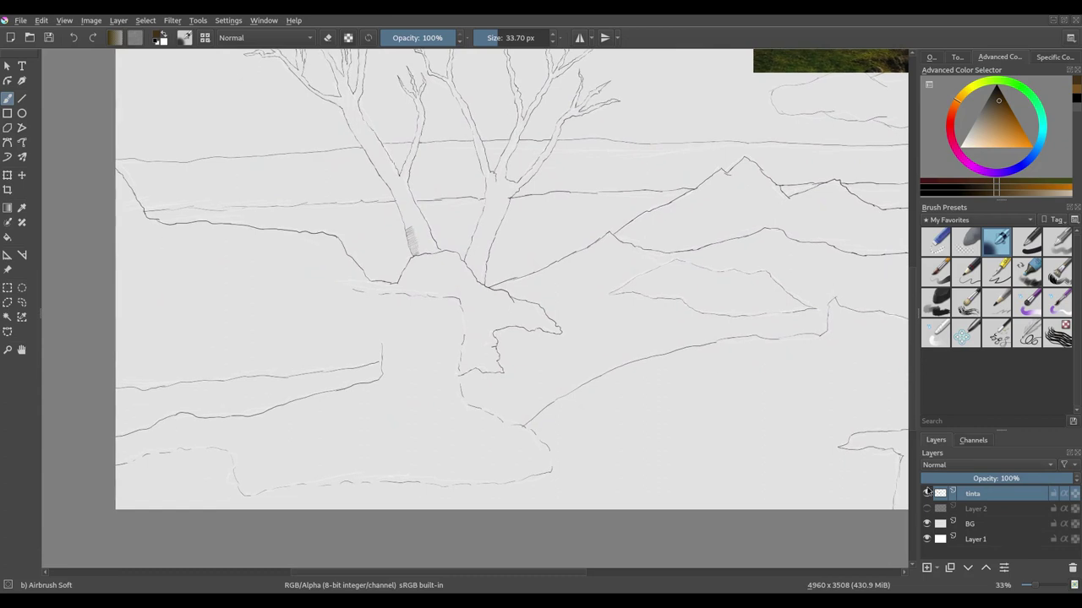
click(926, 509)
drag(756, 471, 584, 496)
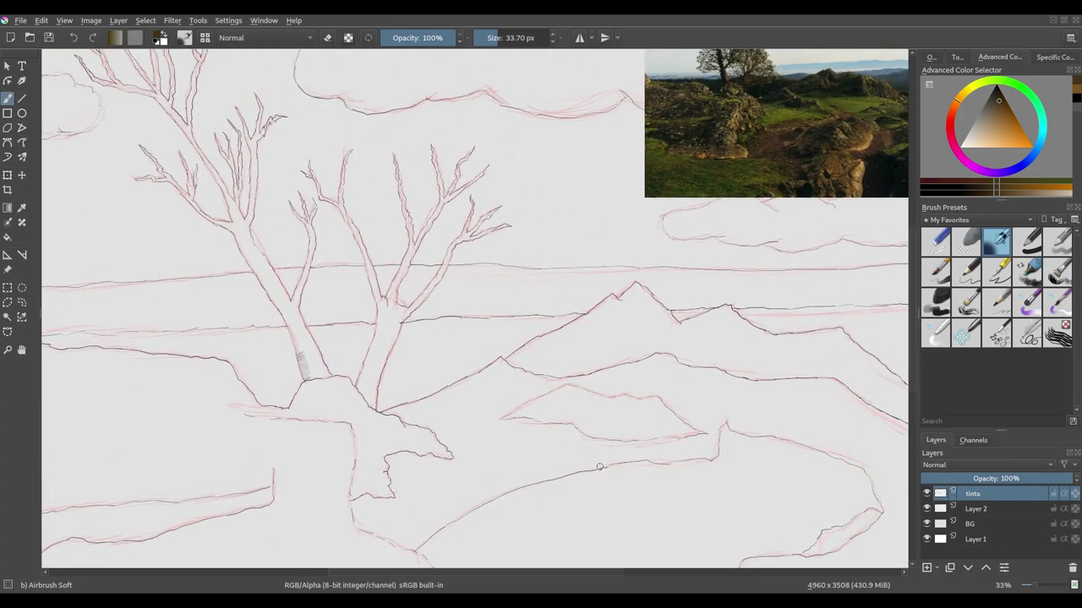
click(995, 273)
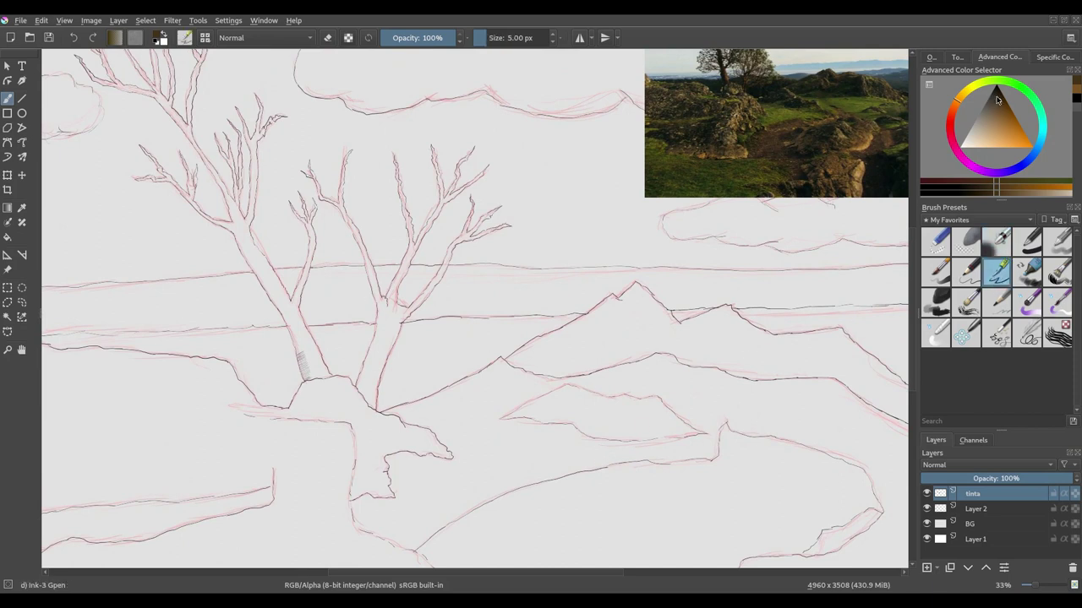
drag(241, 413, 288, 409)
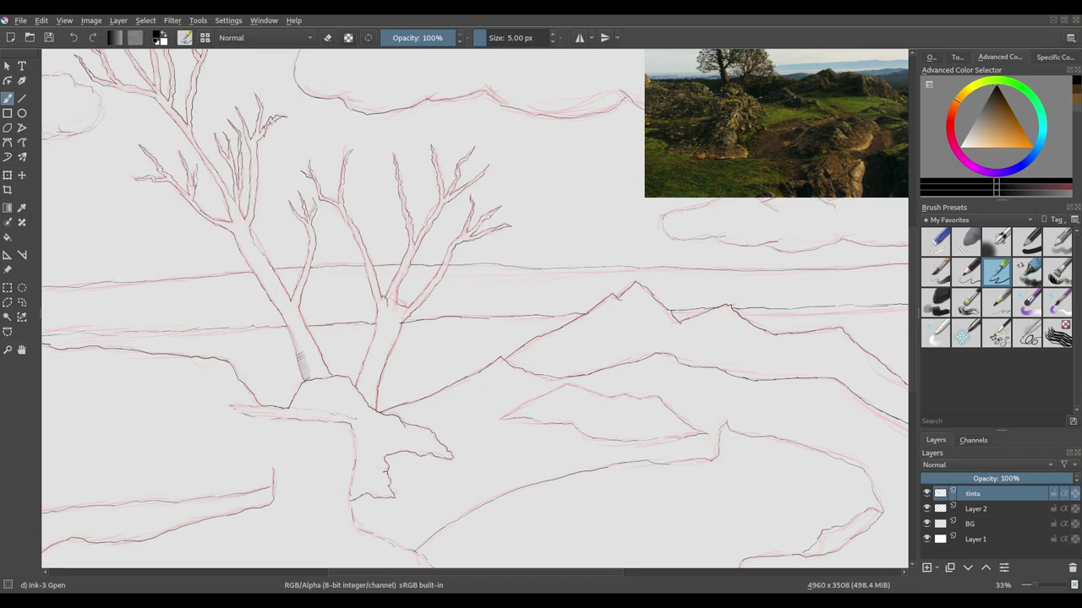
drag(436, 366, 524, 341)
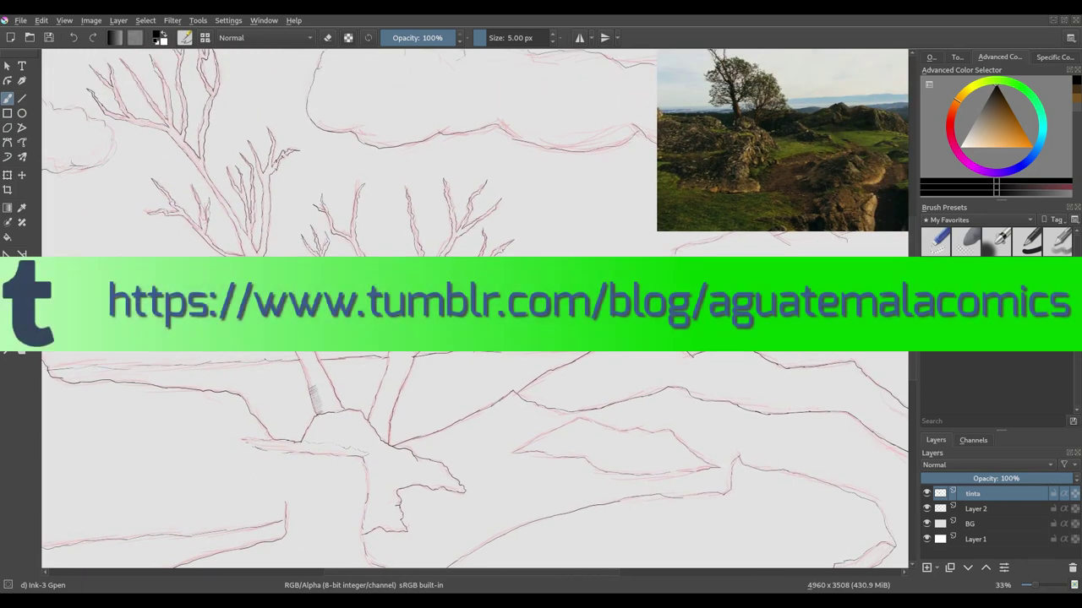
Step: Hide Layer 2's red sketch, zoom out to the whole drawing, and save bosque.kra
click(927, 508)
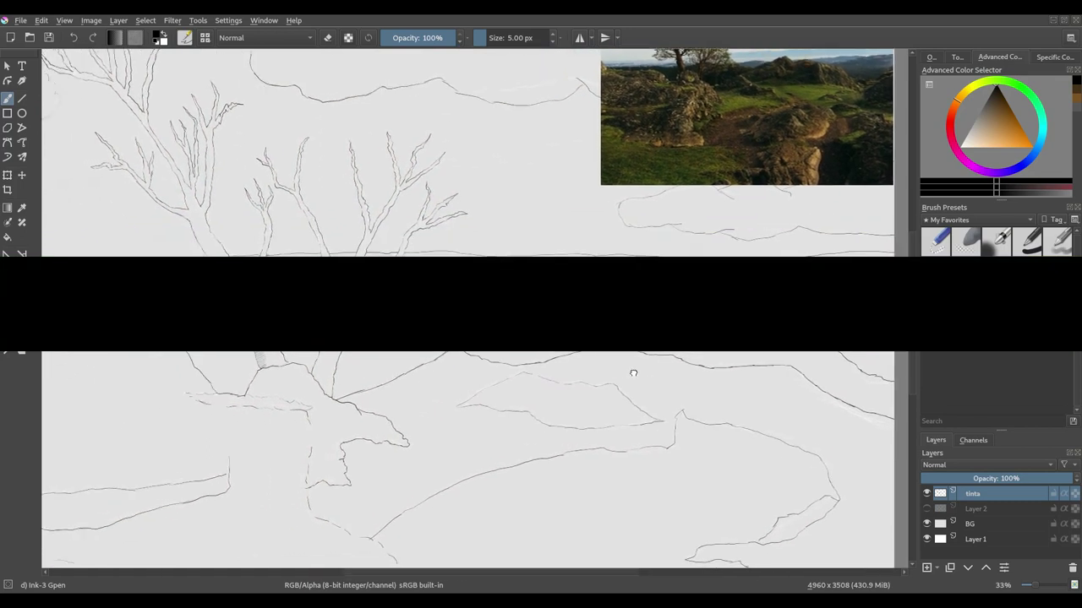
scroll(540, 323, down, 2)
key(minus)
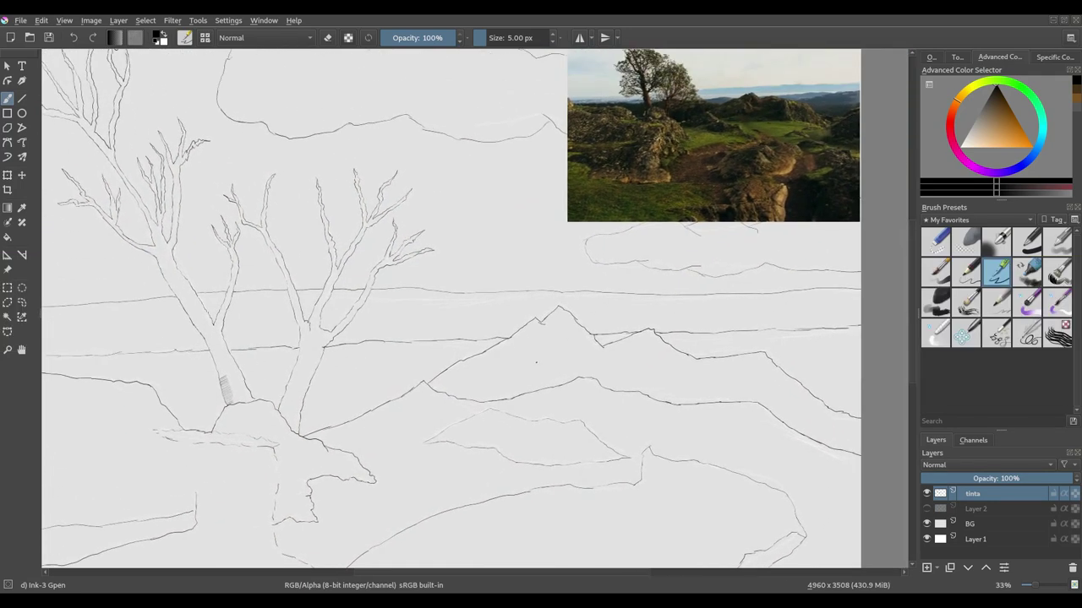
key(minus)
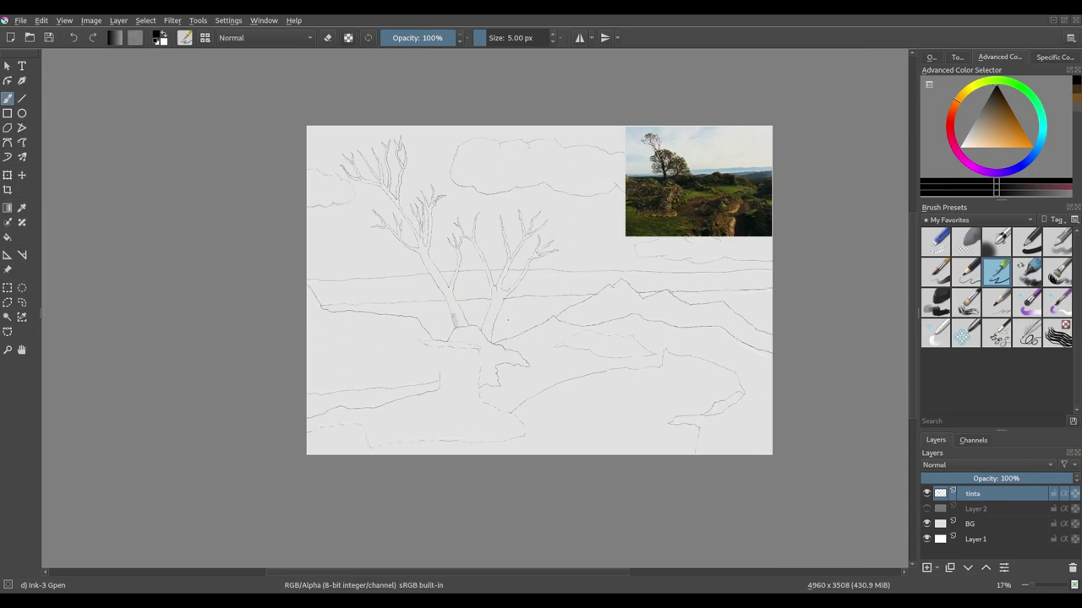
key(ctrl+s)
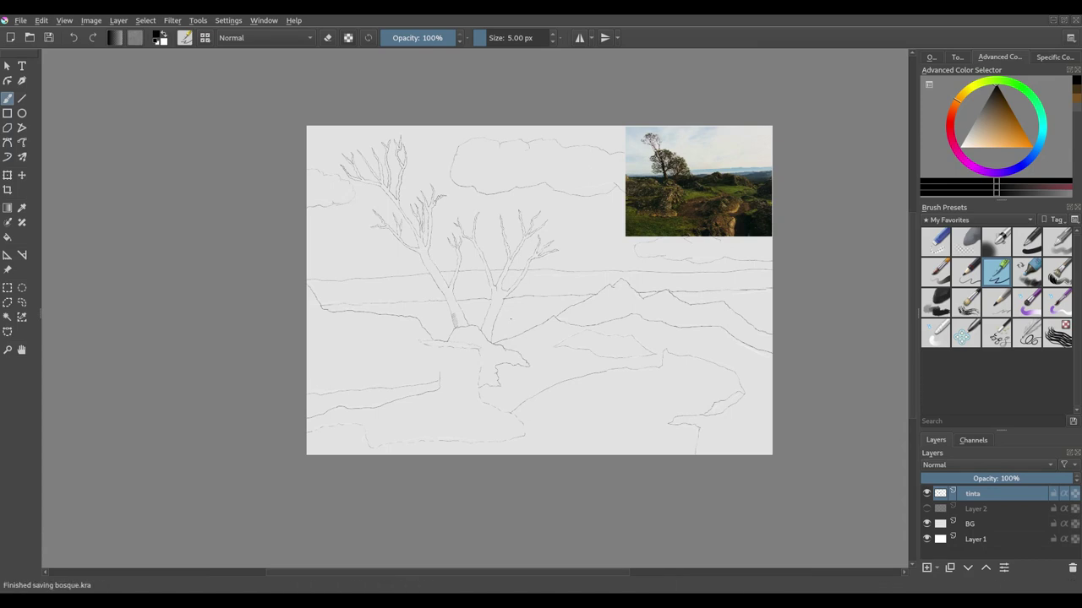
Step: Zoom in and pan over the trees, clouds and lower scene to review the ink
key(plus)
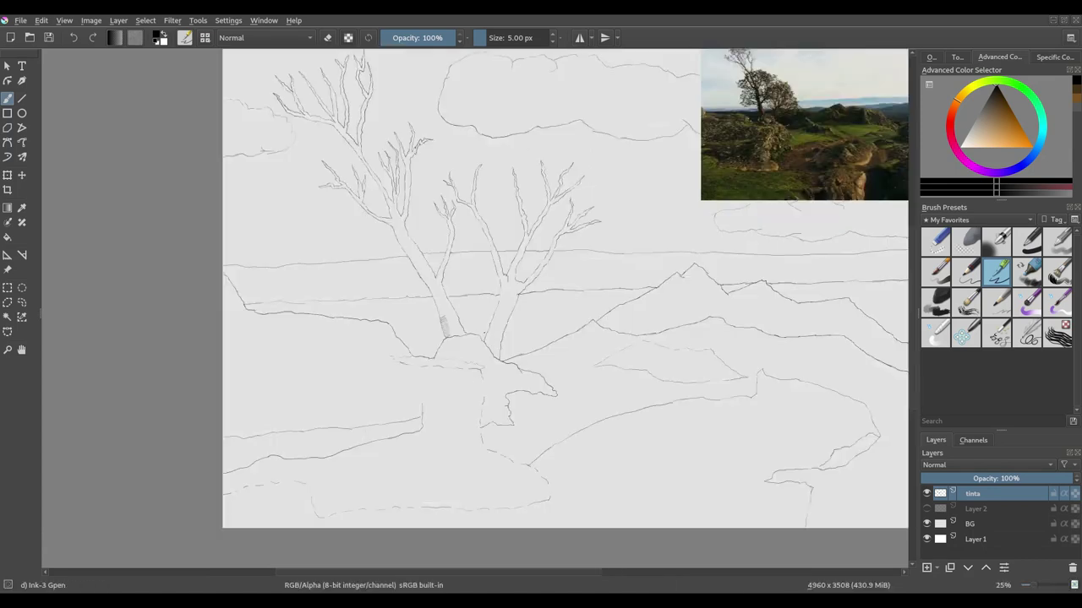
key(plus)
key(plus)
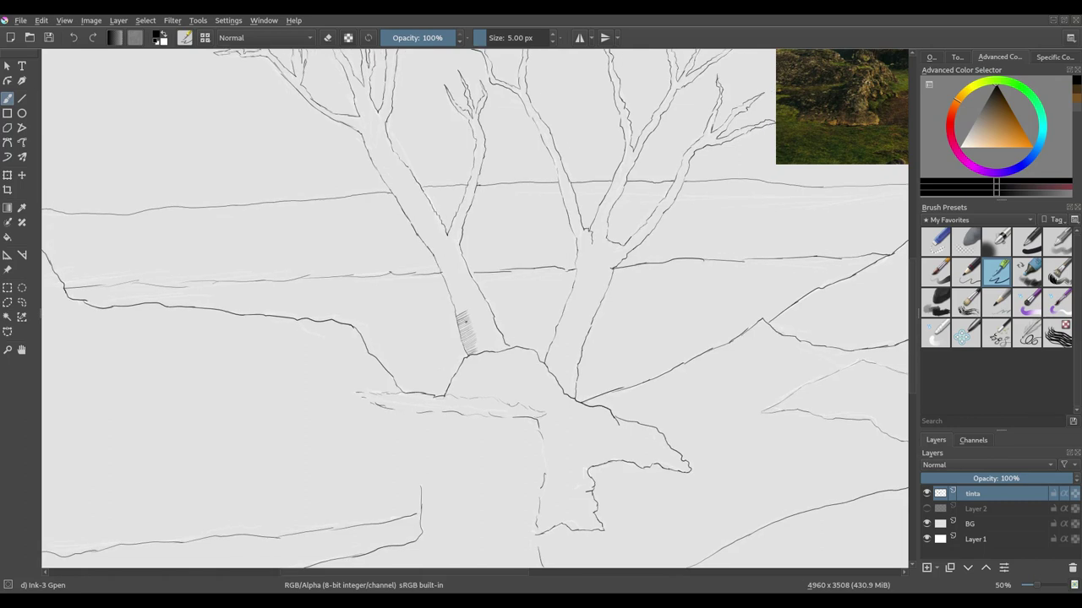
mouse_move(465, 334)
mouse_down()
mouse_move(445, 363)
mouse_move(394, 380)
mouse_move(290, 495)
mouse_move(211, 554)
mouse_up()
mouse_move(536, 336)
mouse_down()
mouse_move(609, 271)
mouse_move(647, 264)
mouse_up()
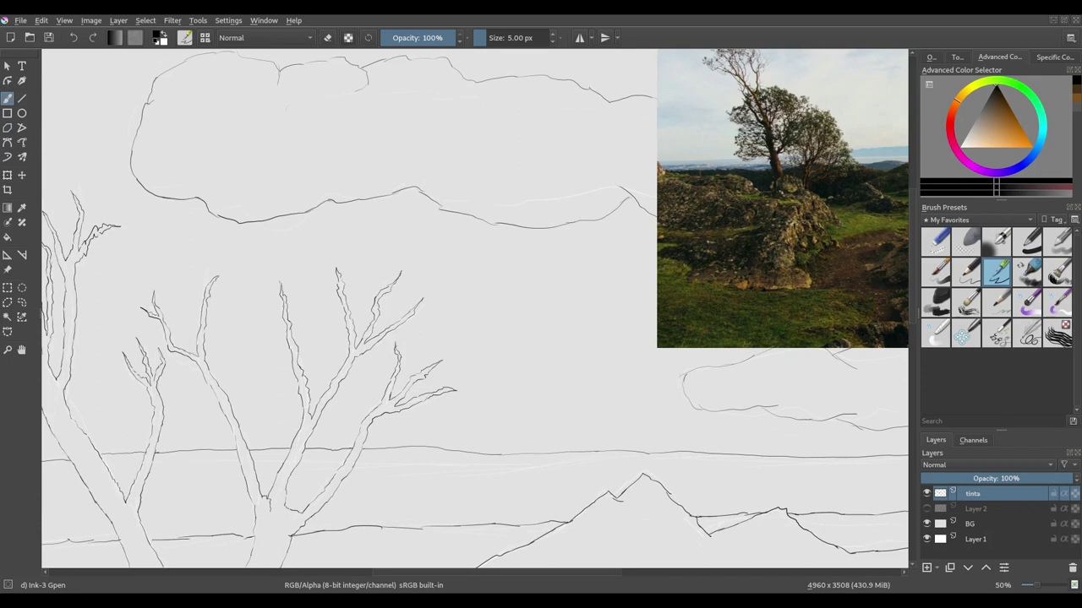
mouse_move(478, 418)
mouse_down()
mouse_move(510, 356)
mouse_move(587, 287)
mouse_up()
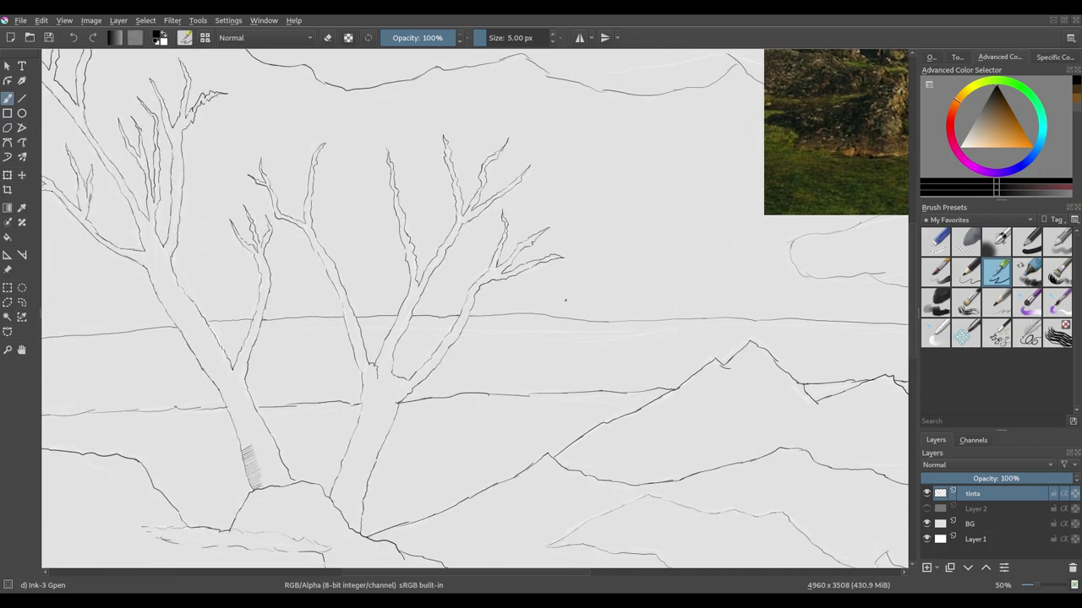
key(minus)
key(minus)
key(minus)
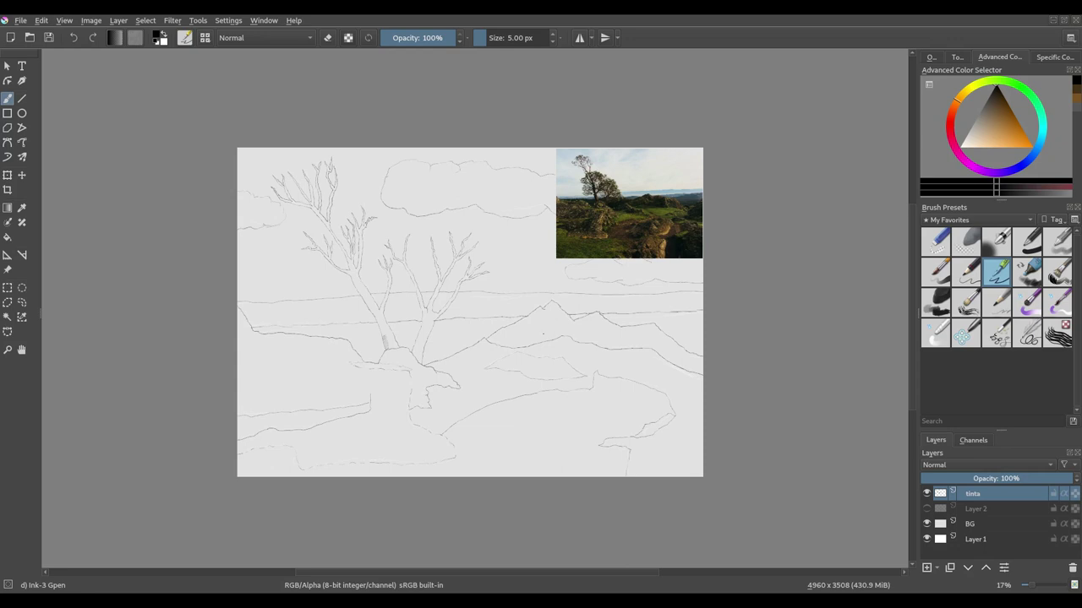
drag(495, 357, 550, 304)
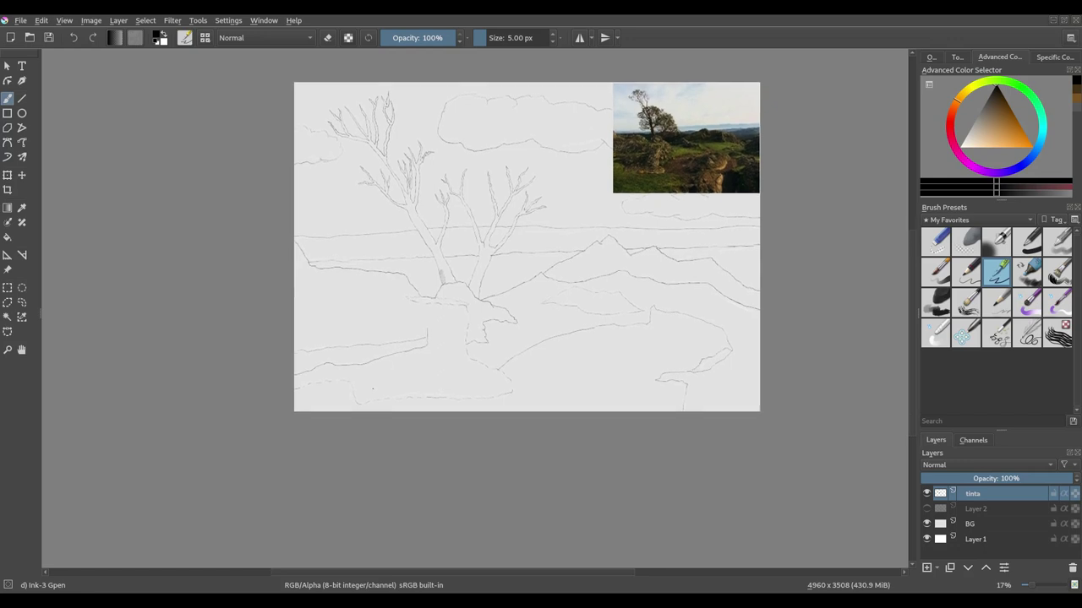